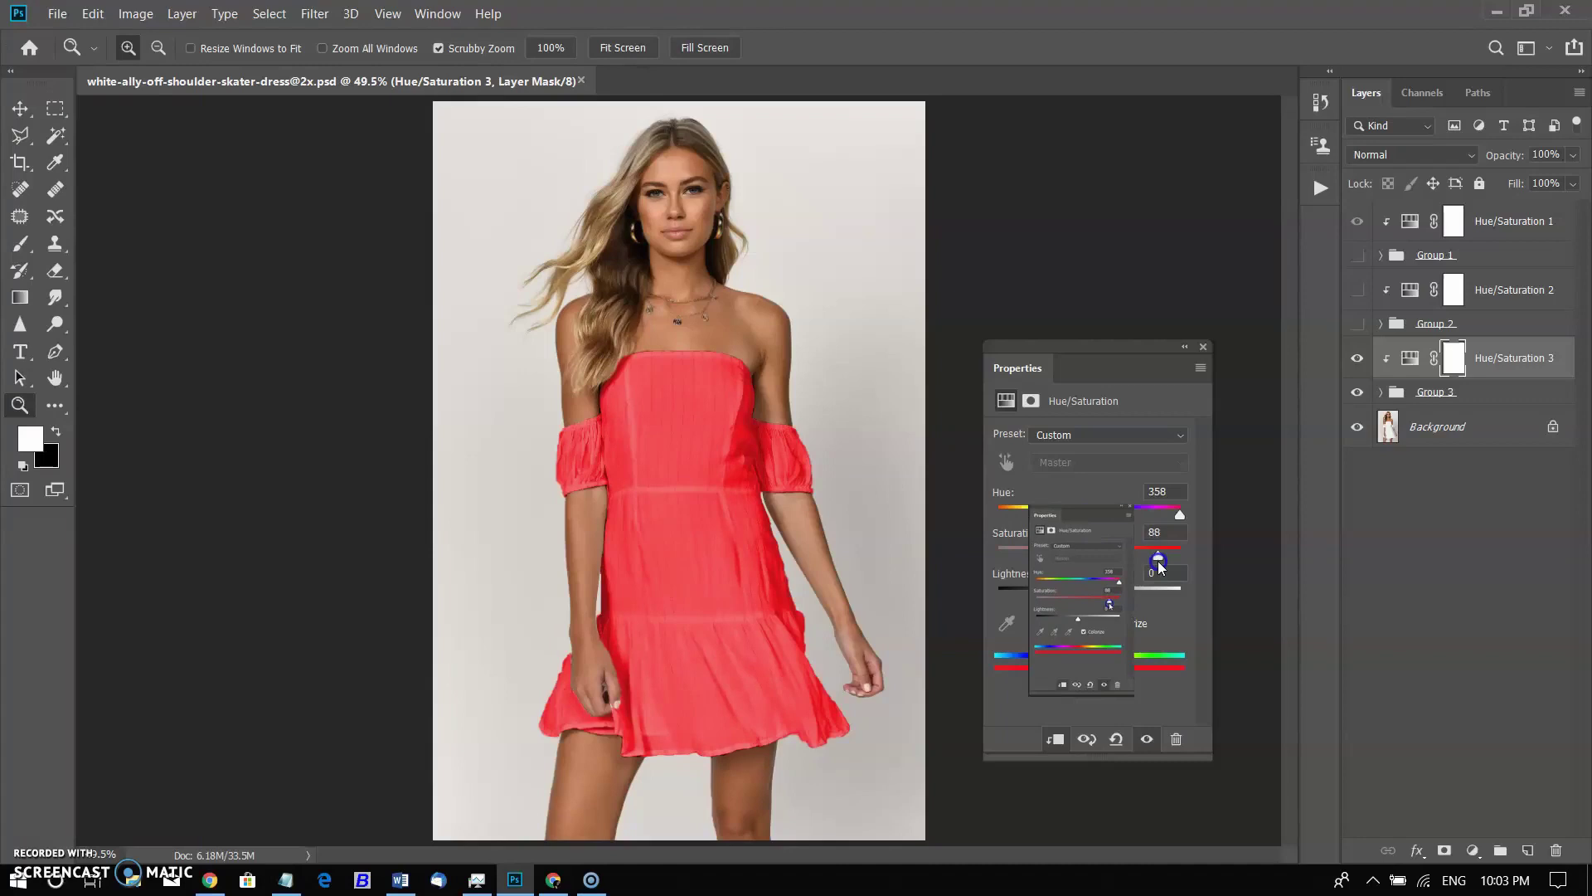
# Lower Hue/Saturation 3 Saturation to 22 and Hue to 86, making the dress pale green
pyautogui.moveTo(1117, 567); pyautogui.dragTo(1041, 567)
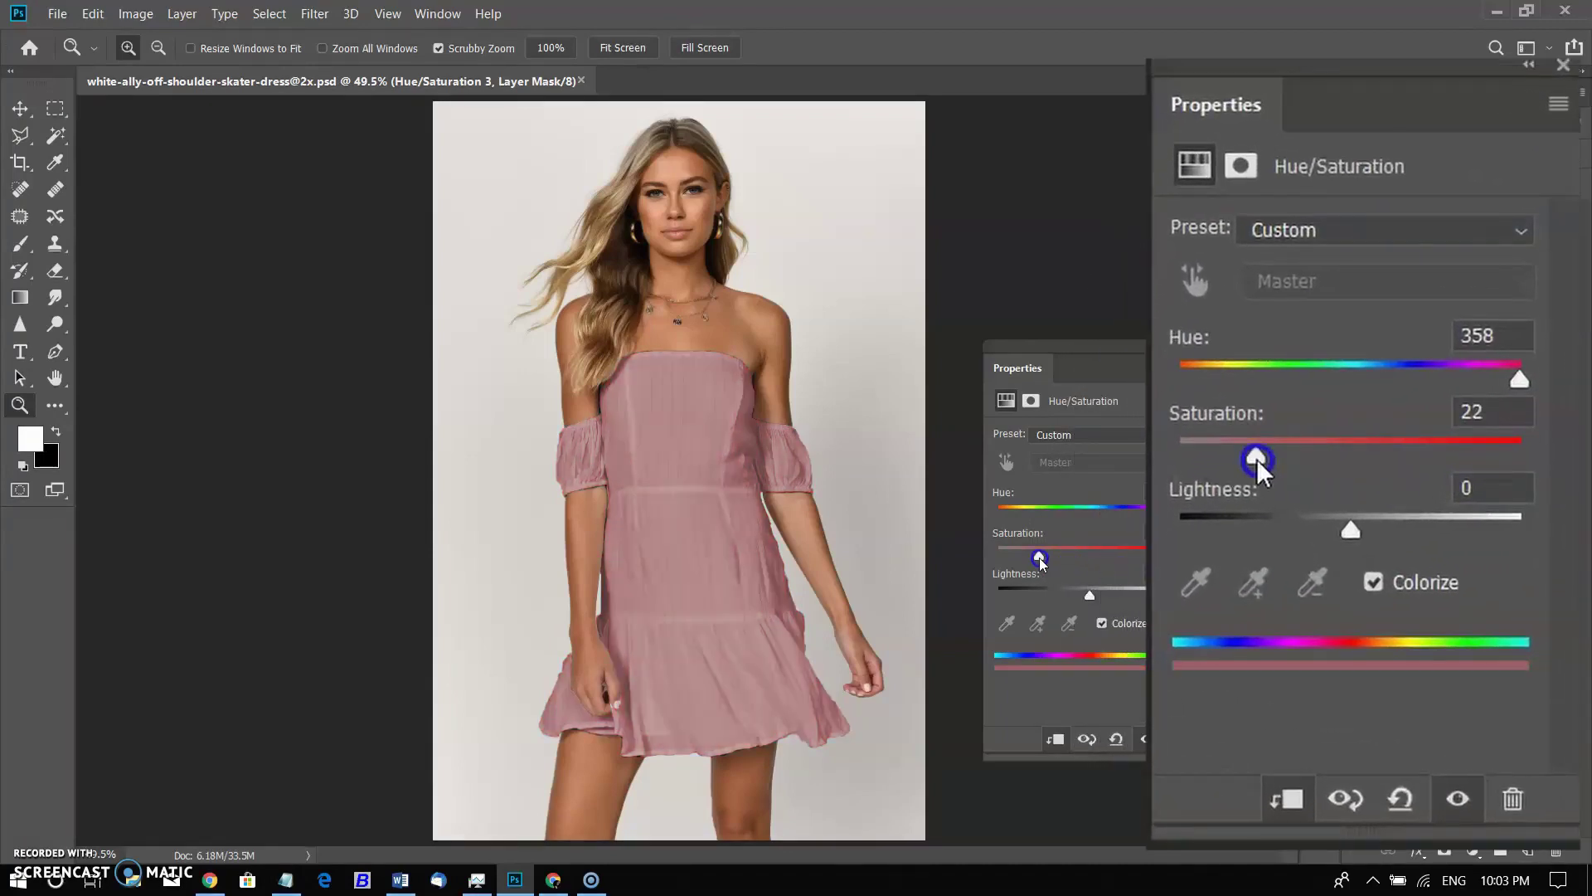
pyautogui.moveTo(1518, 379); pyautogui.dragTo(1452, 385)
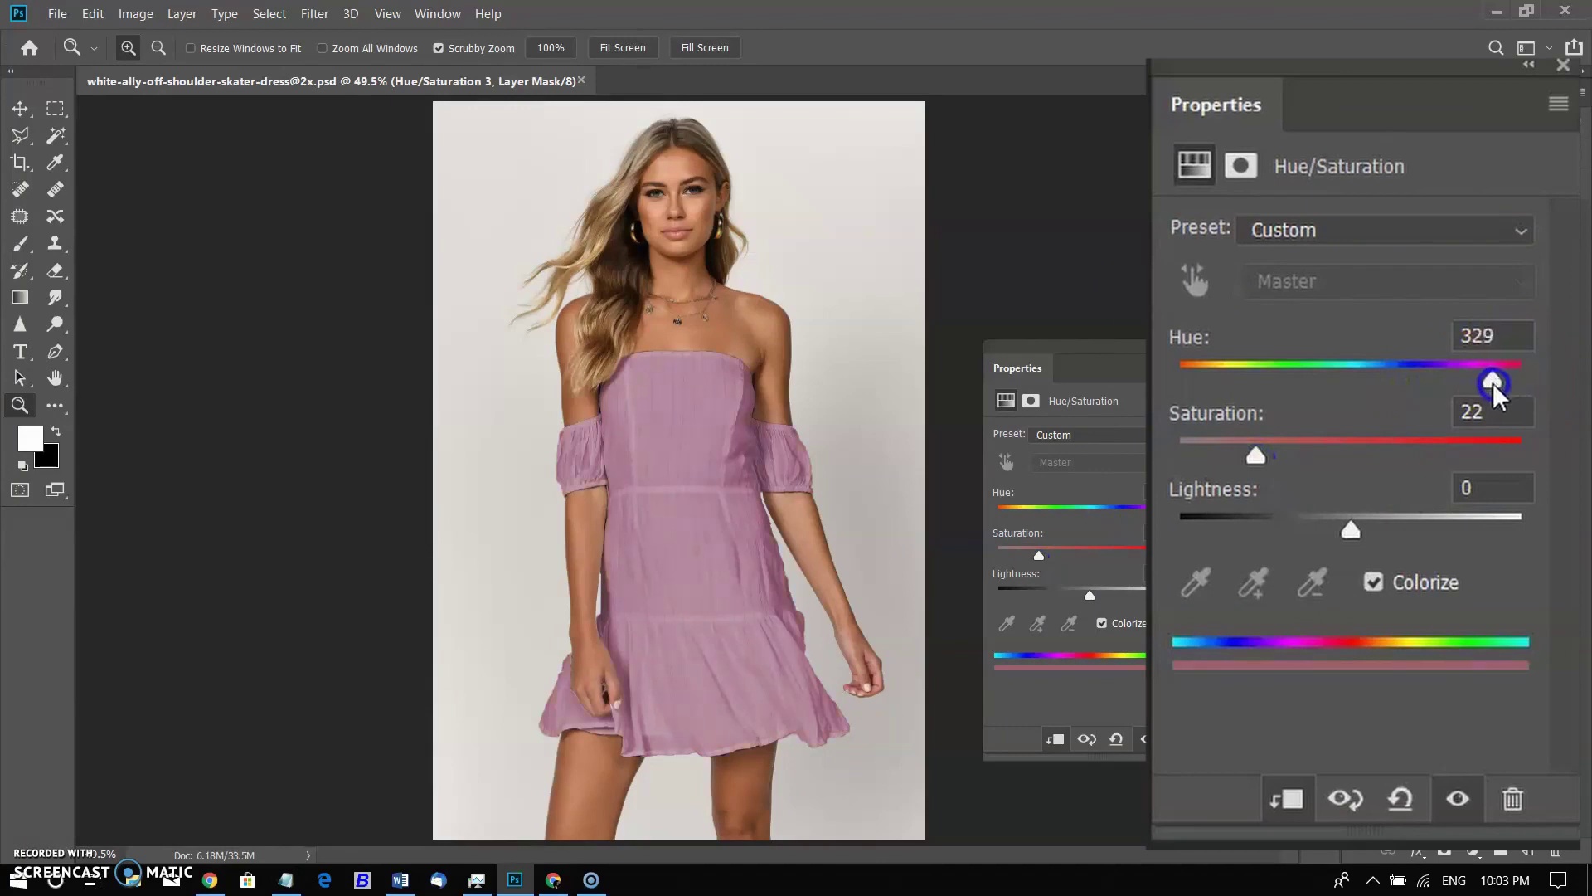
pyautogui.moveTo(1143, 520); pyautogui.dragTo(1044, 527)
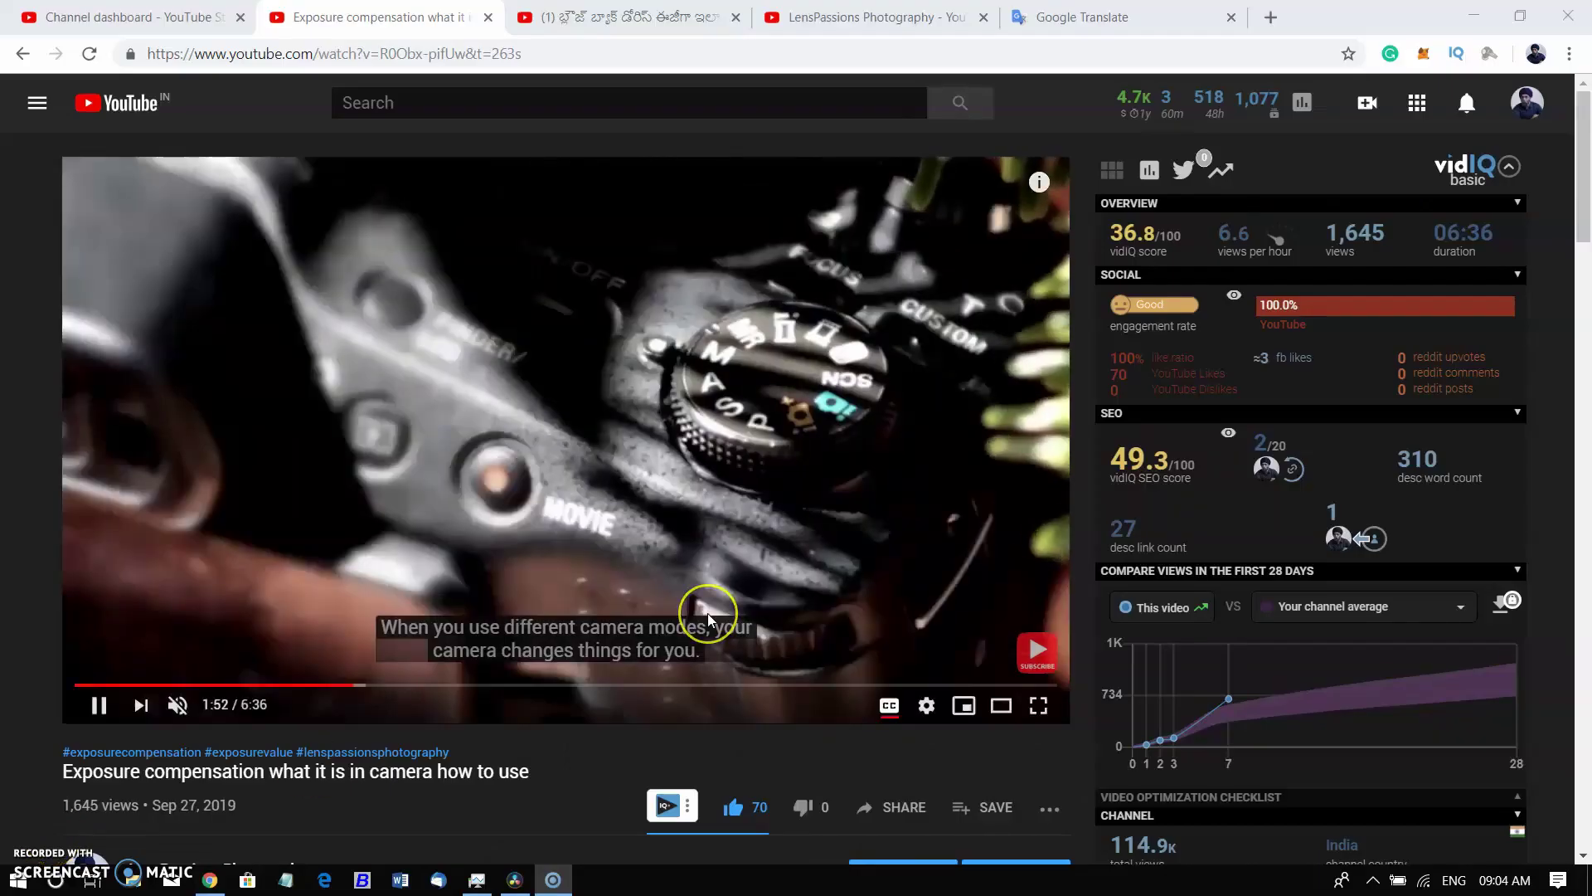
pyautogui.scroll(-2, 708, 613)
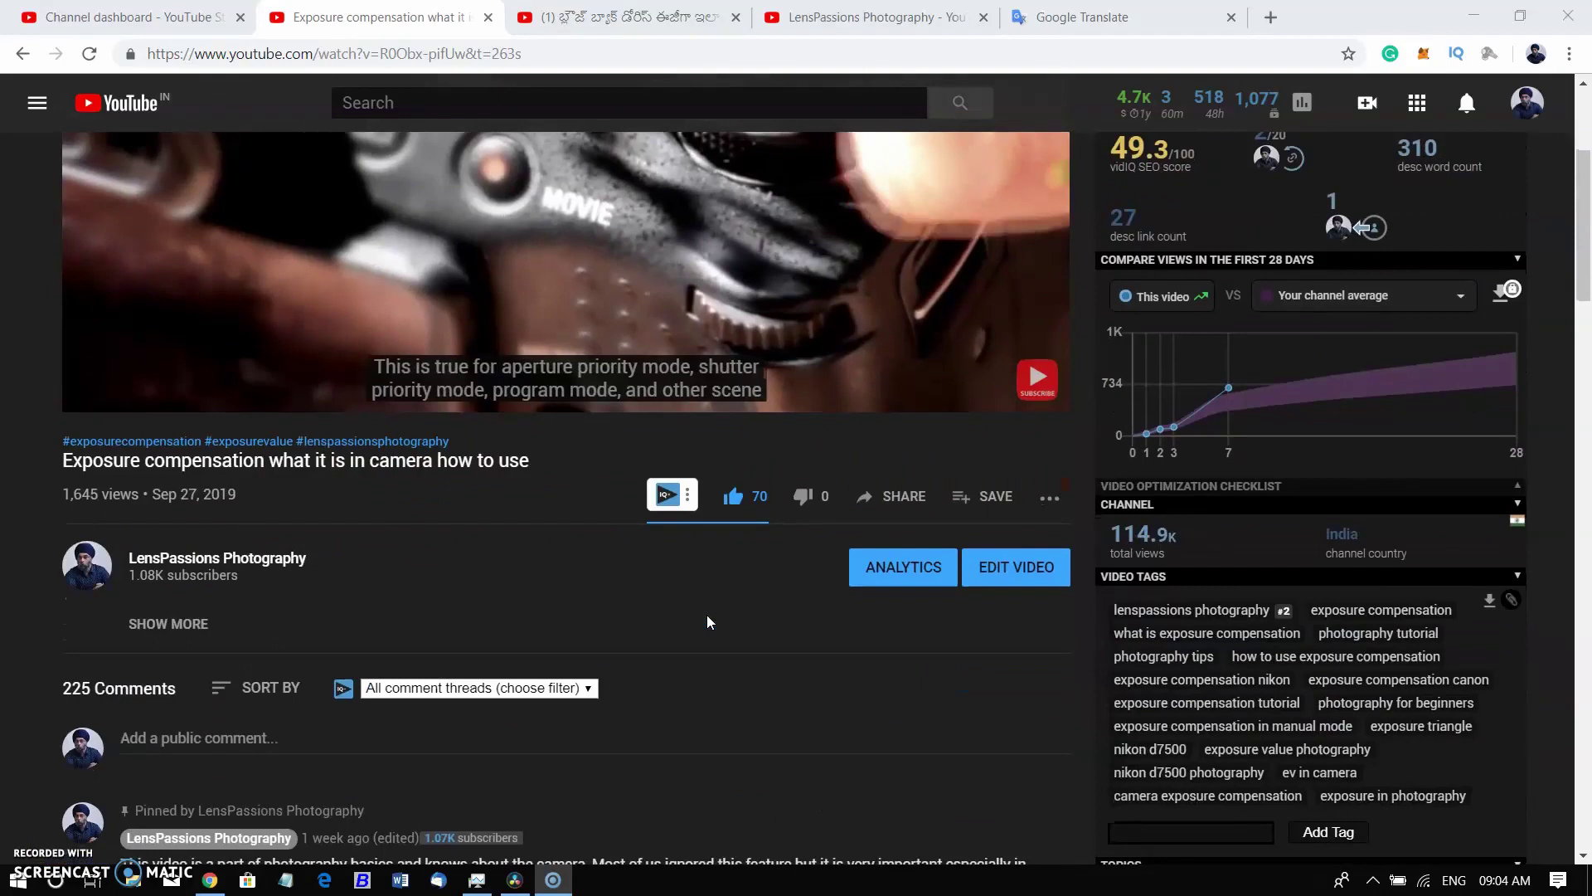
pyautogui.scroll(-2, 706, 614)
pyautogui.scroll(-1, 707, 614)
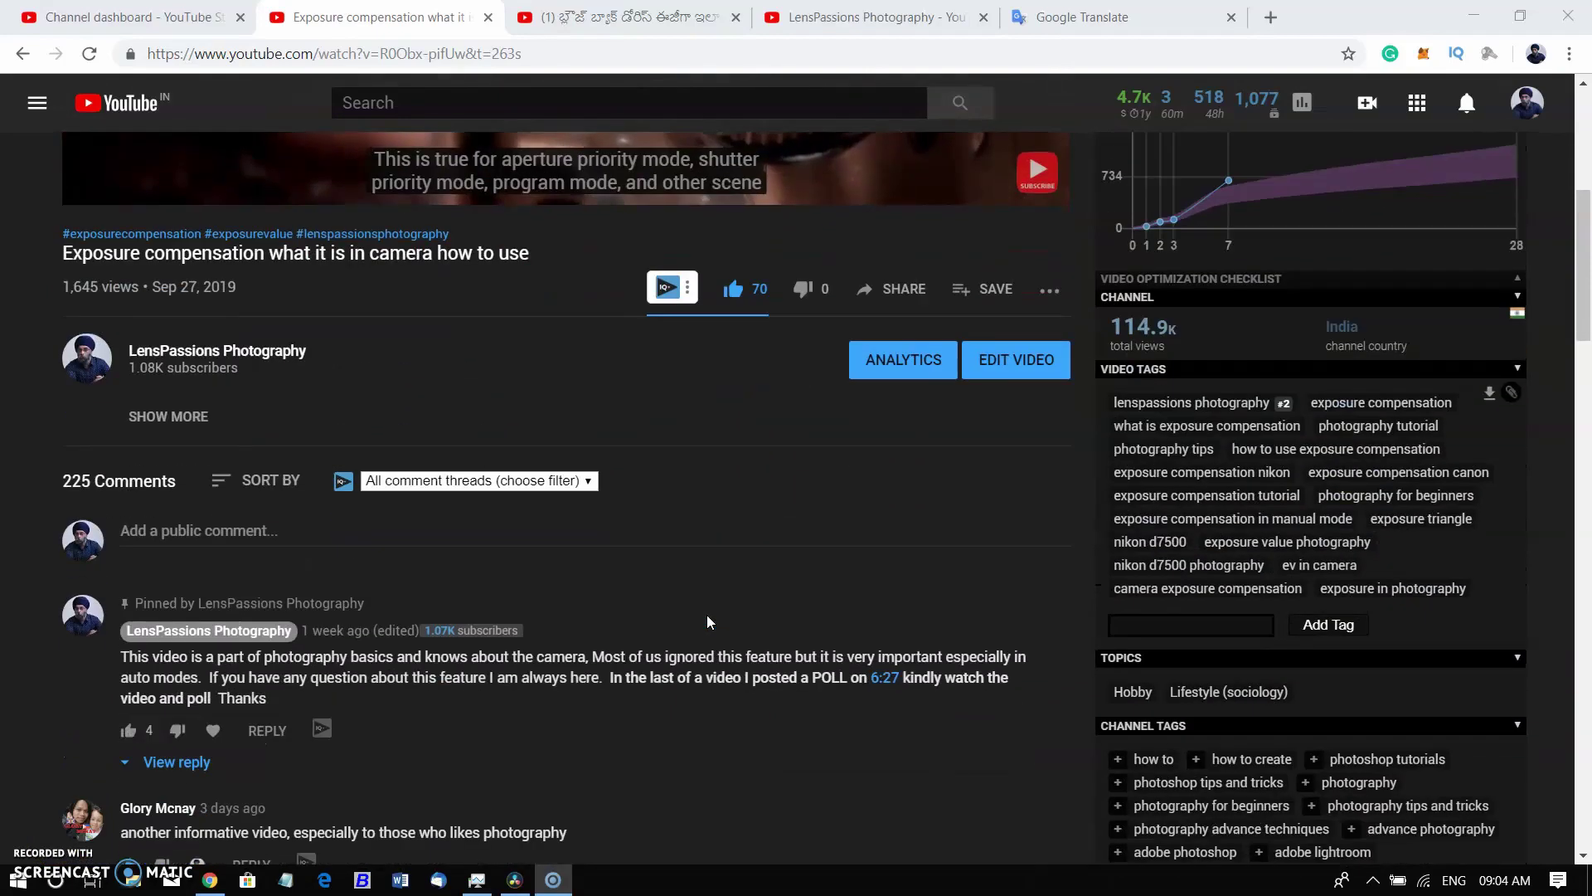
pyautogui.scroll(-3, 708, 615)
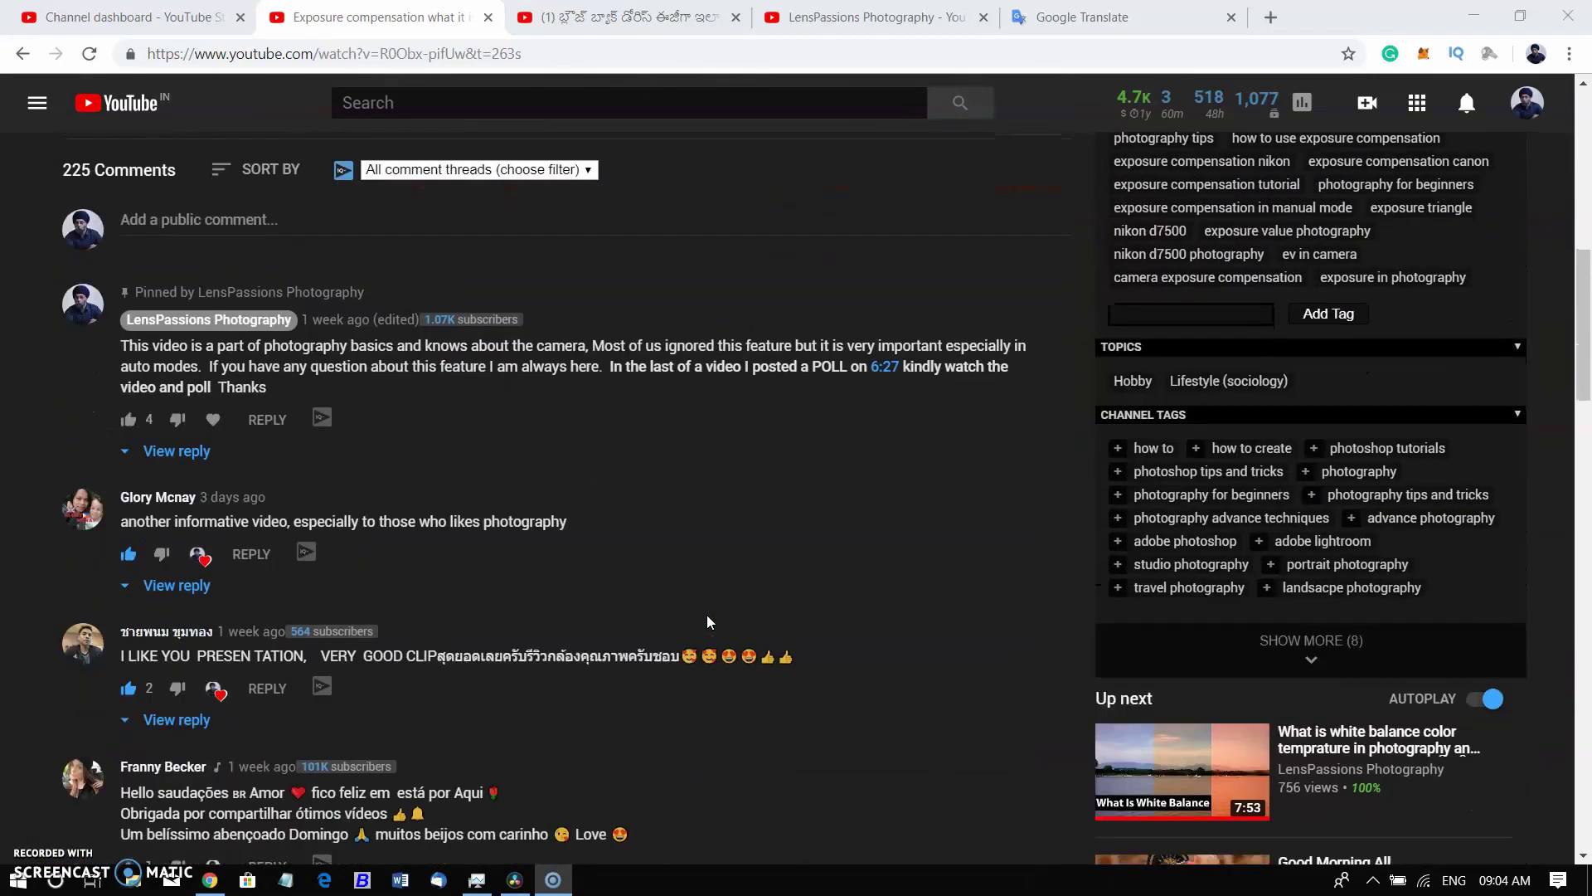
pyautogui.scroll(-2, 706, 614)
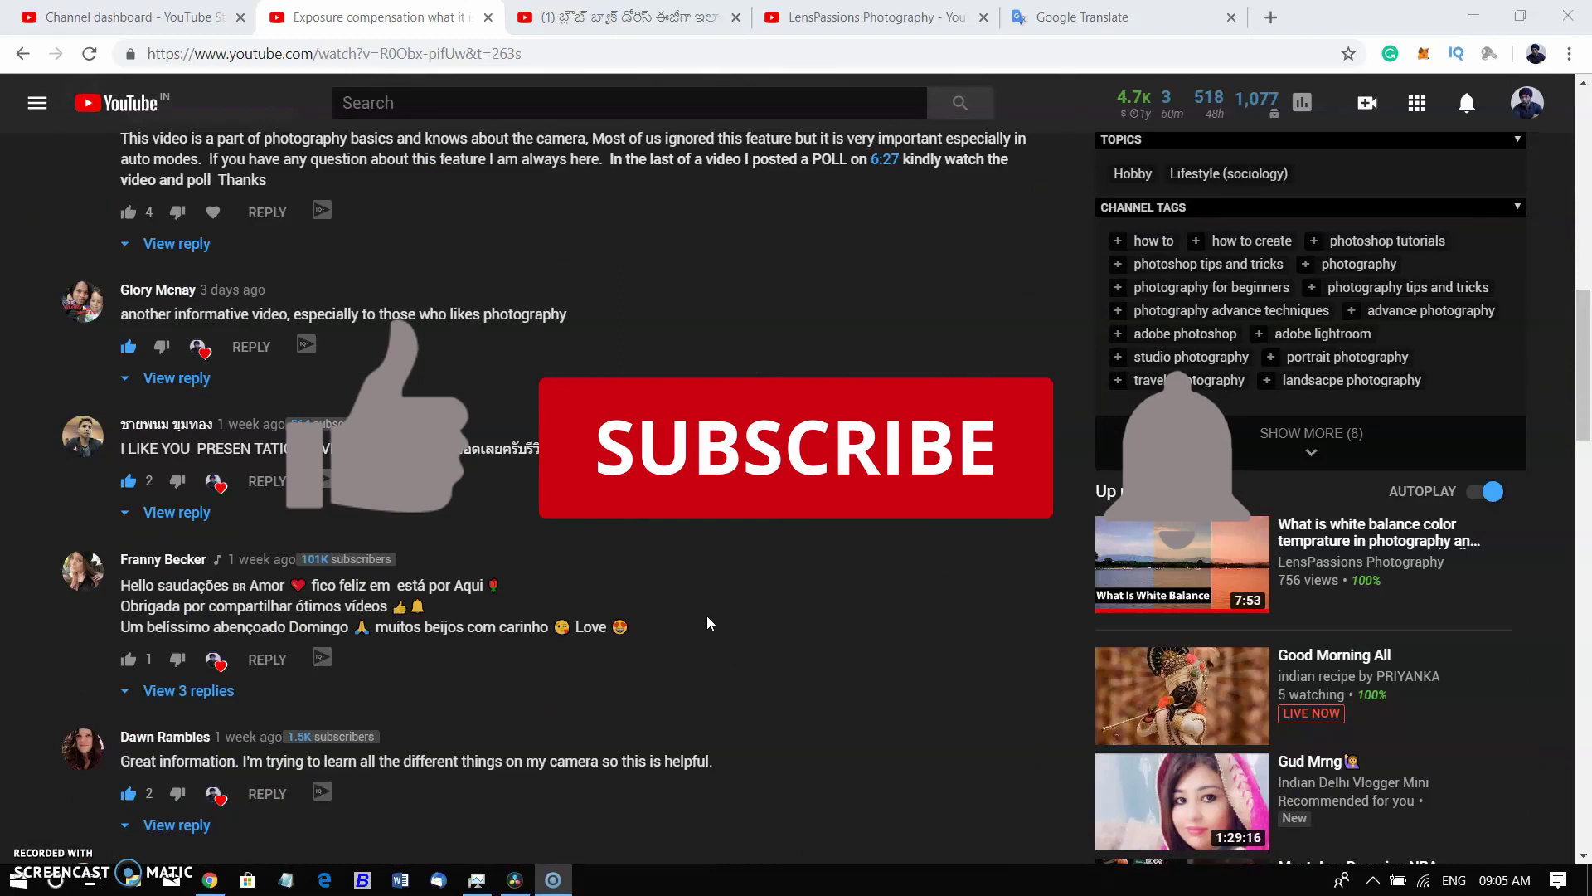
pyautogui.scroll(-3, 707, 622)
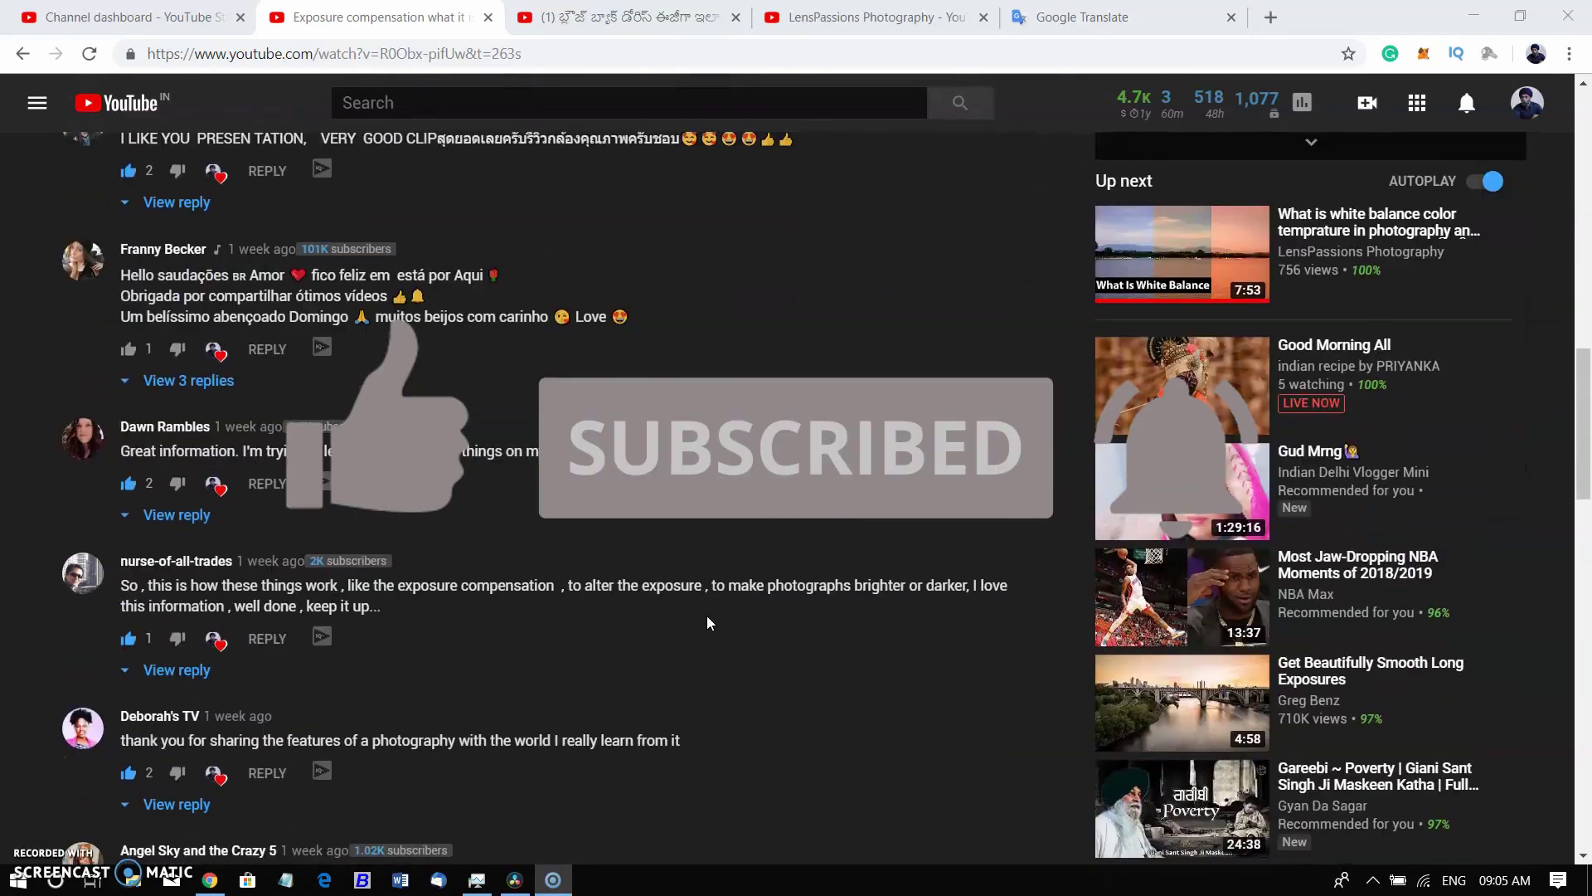
pyautogui.scroll(-3, 708, 615)
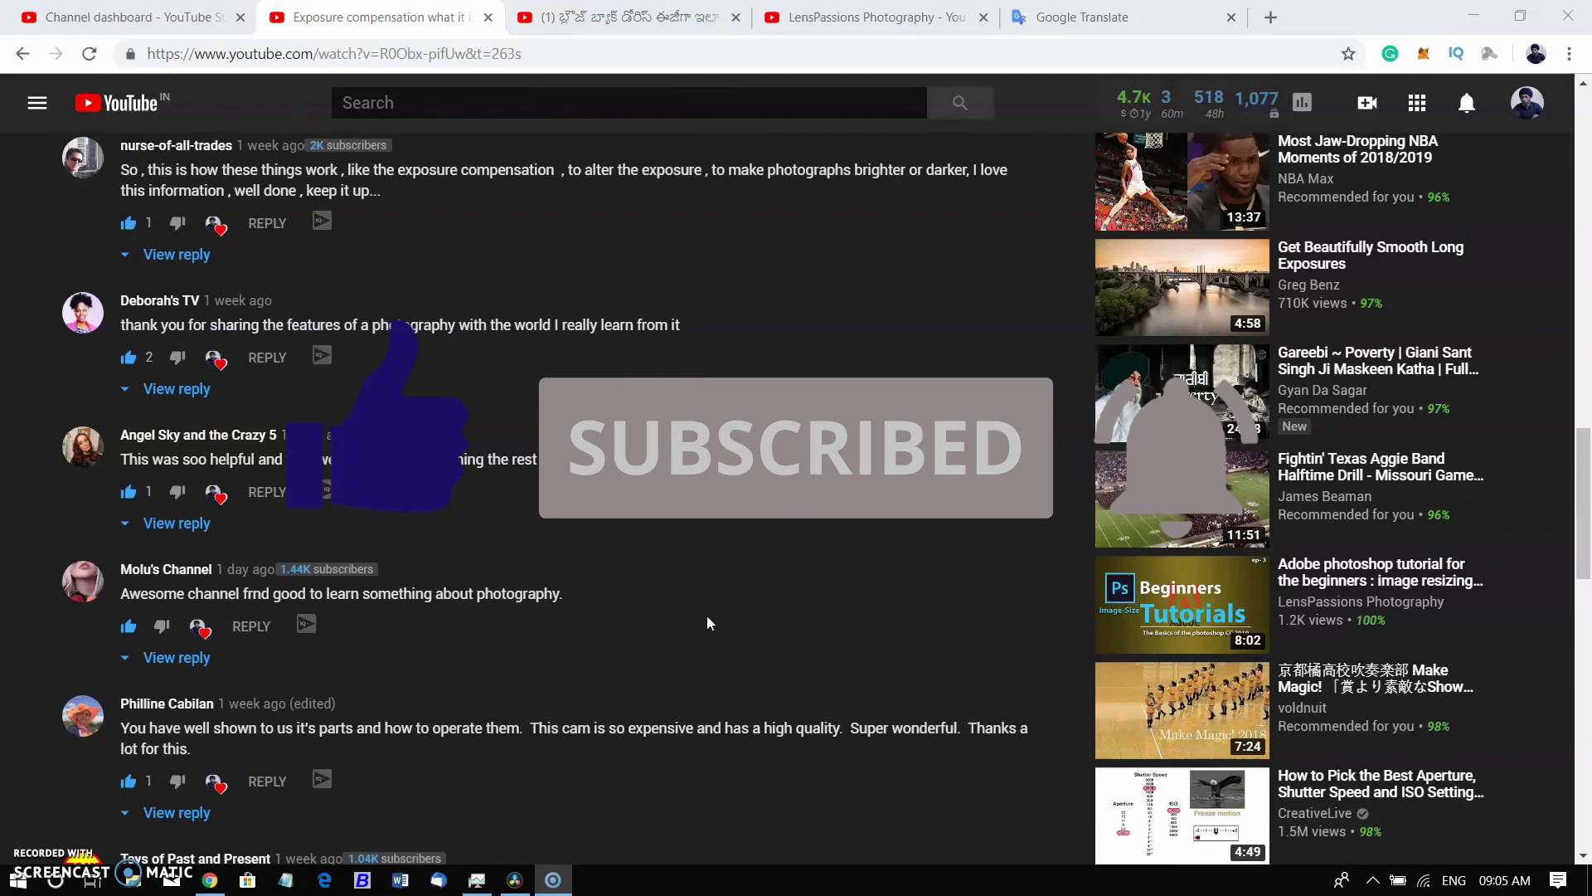
pyautogui.scroll(-2, 706, 617)
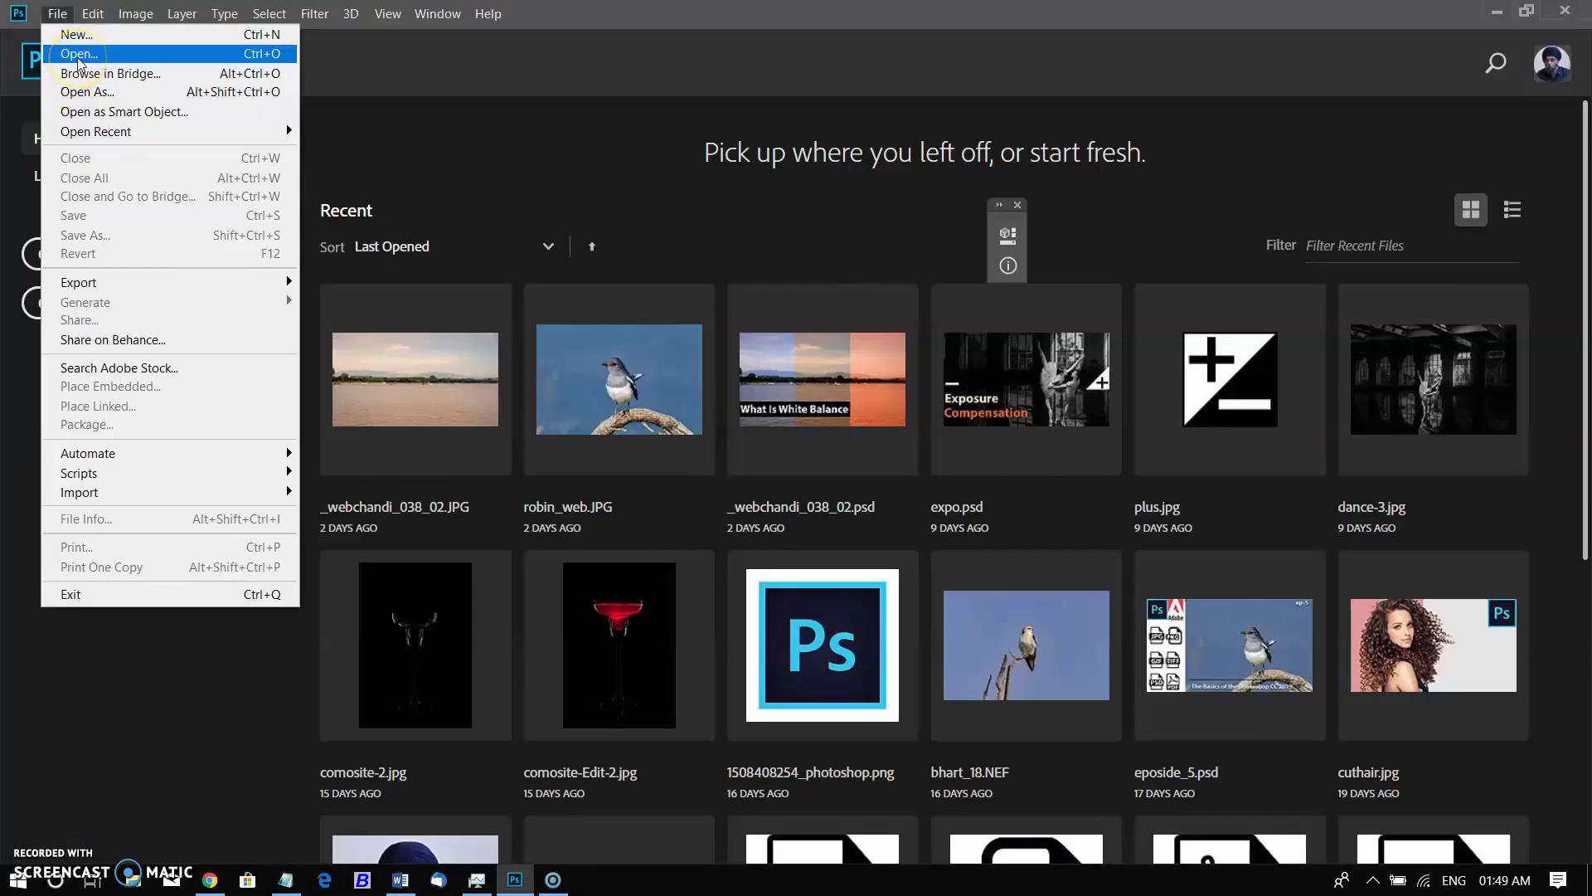
# Open the off-shoulder dress photo and another white dress photo together via File > Open
pyautogui.click(77, 54)
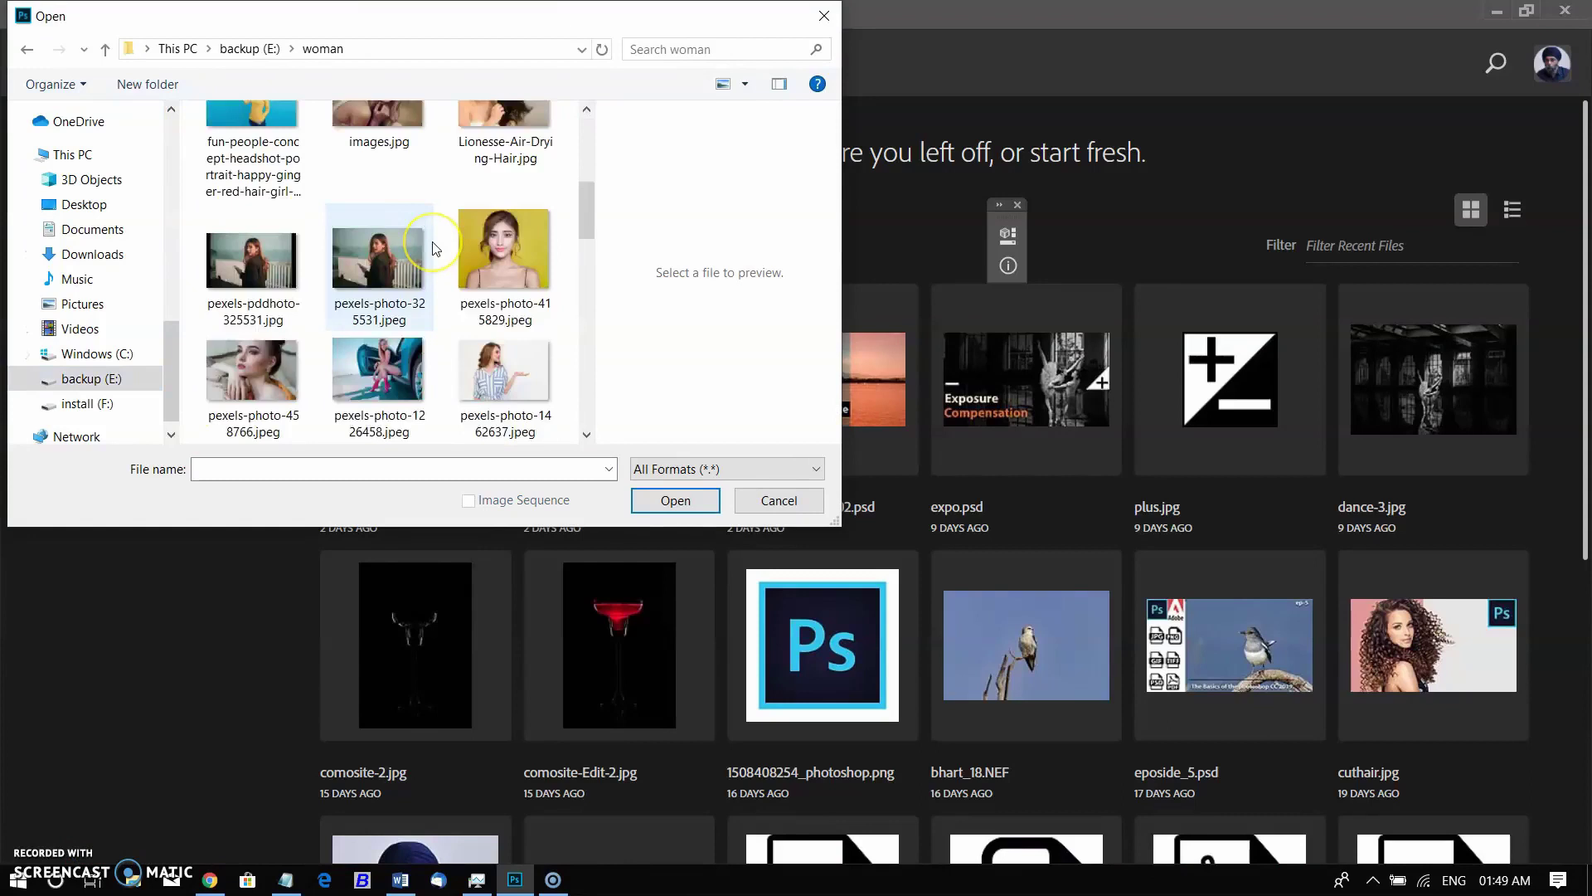
pyautogui.scroll(-5, 433, 248)
pyautogui.click(392, 167)
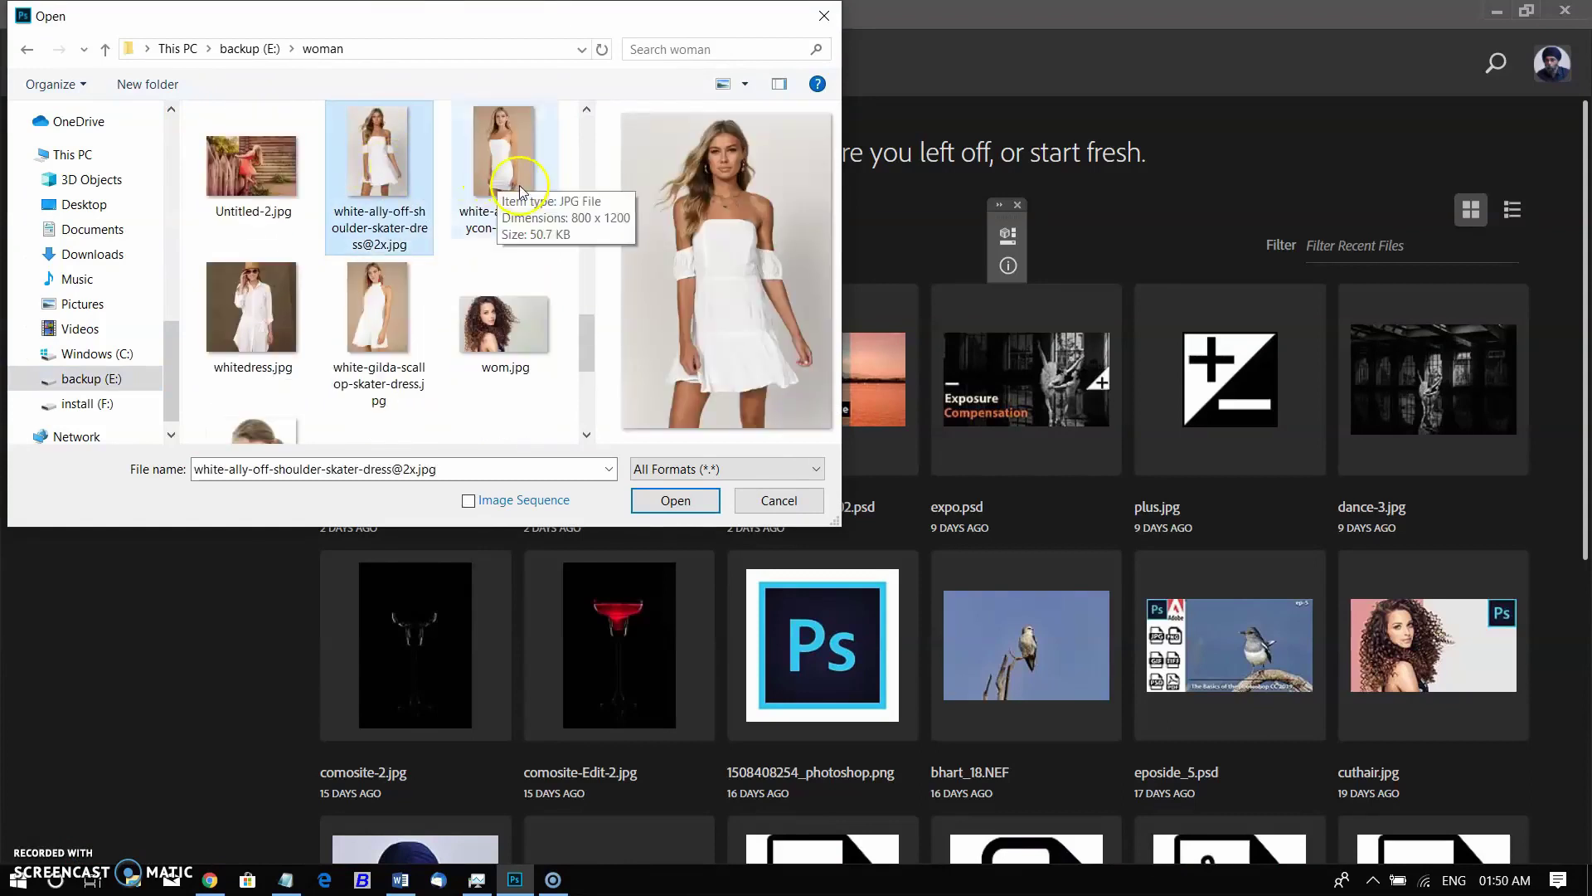
pyautogui.keyDown('ctrl'); pyautogui.click(522, 187); pyautogui.keyUp('ctrl')
pyautogui.click(675, 501)
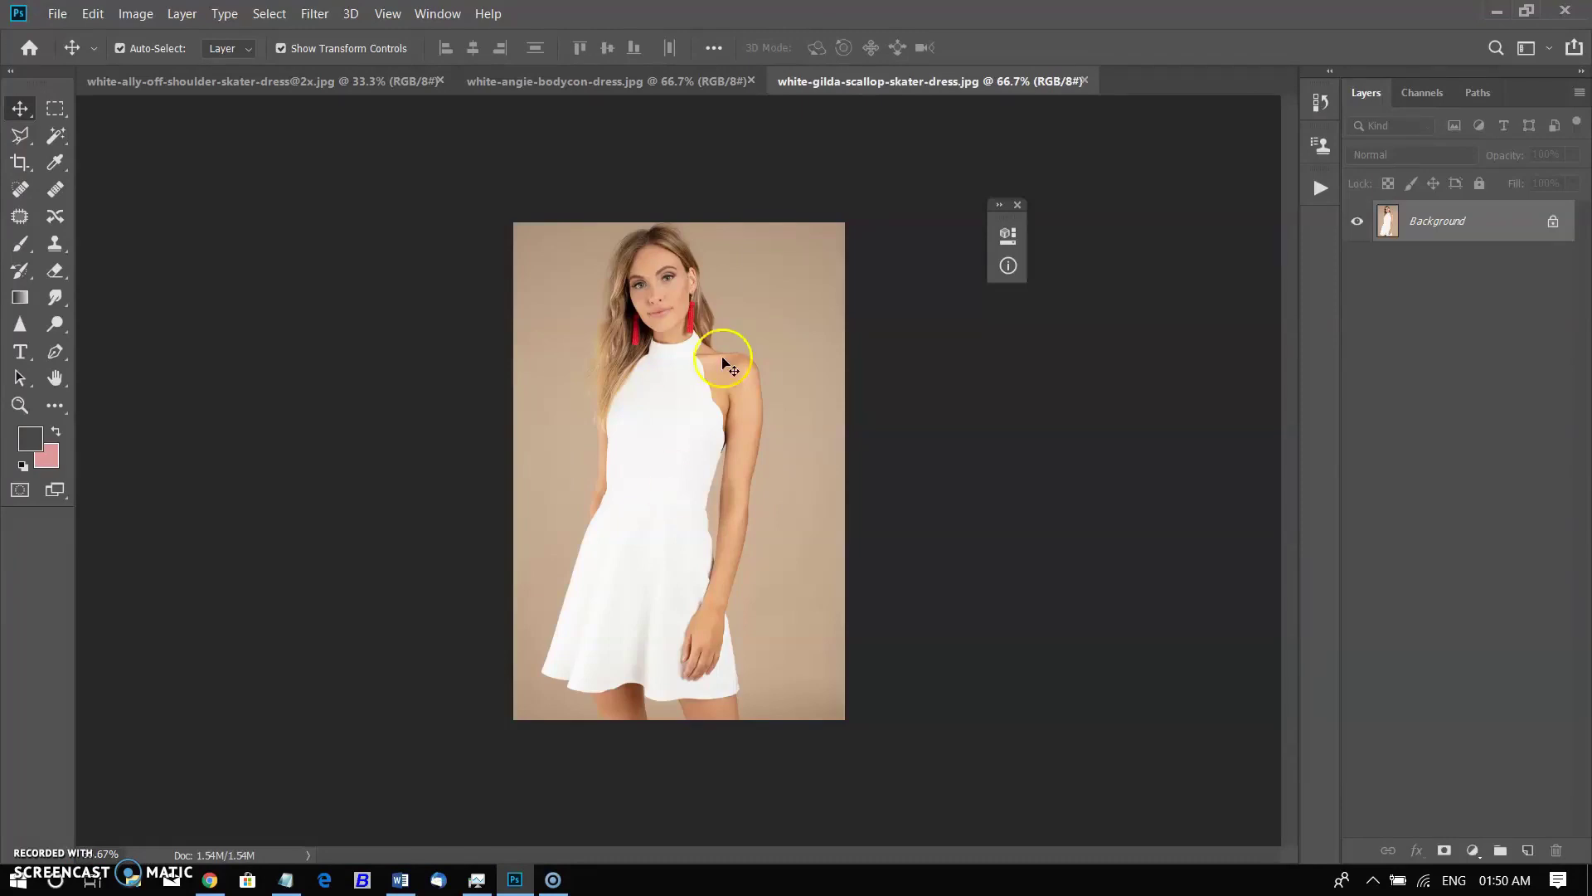
# Close the bodycon and scallop dress documents, leaving only the off-shoulder dress open
pyautogui.click(670, 86)
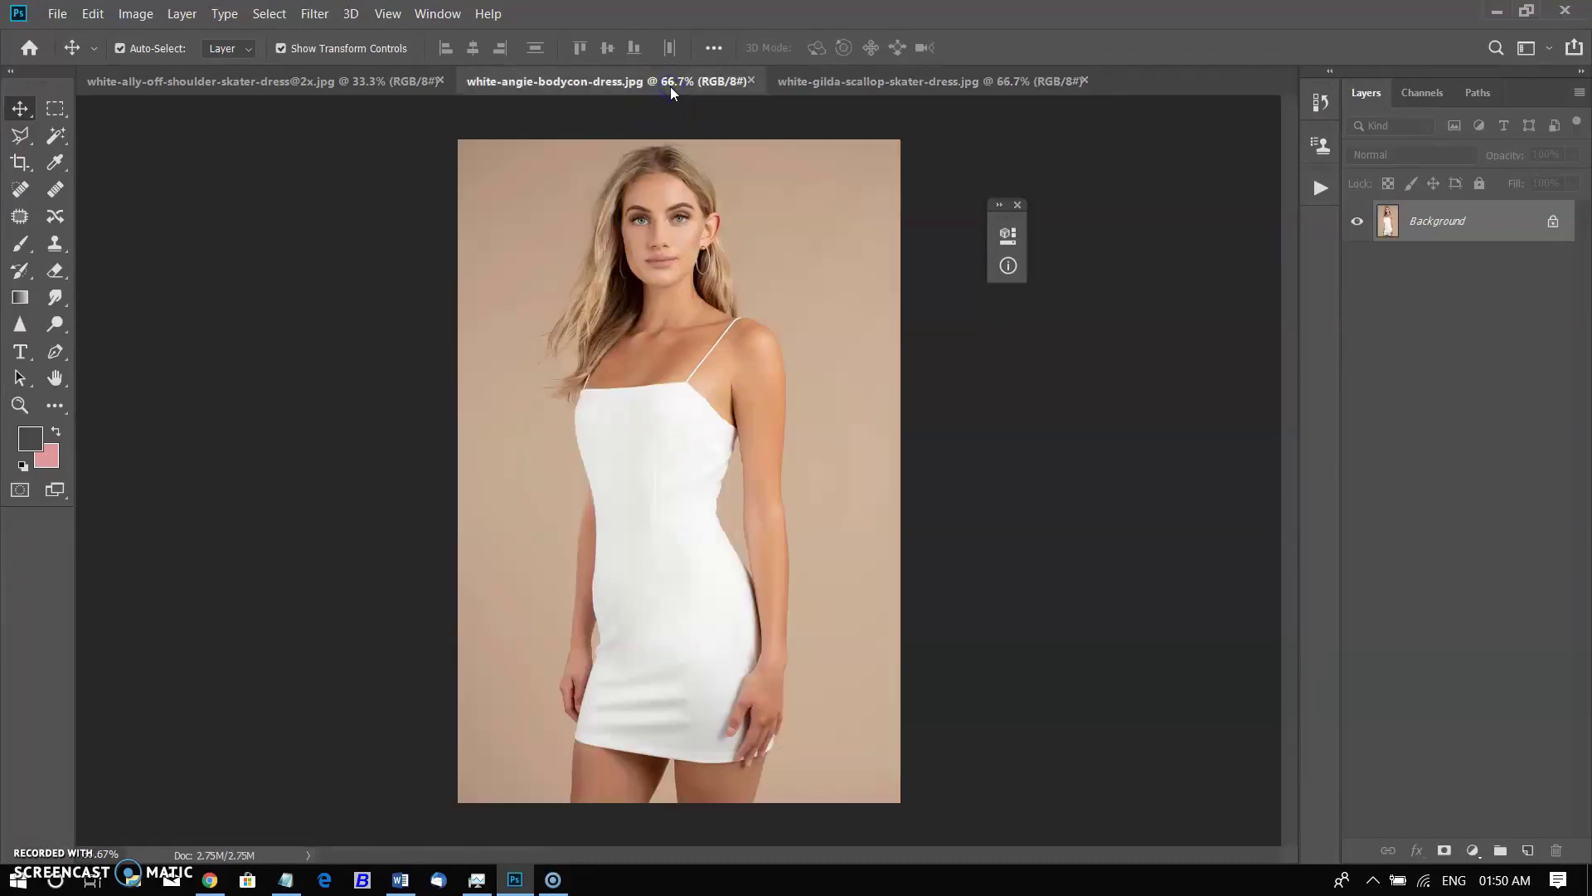
pyautogui.click(376, 87)
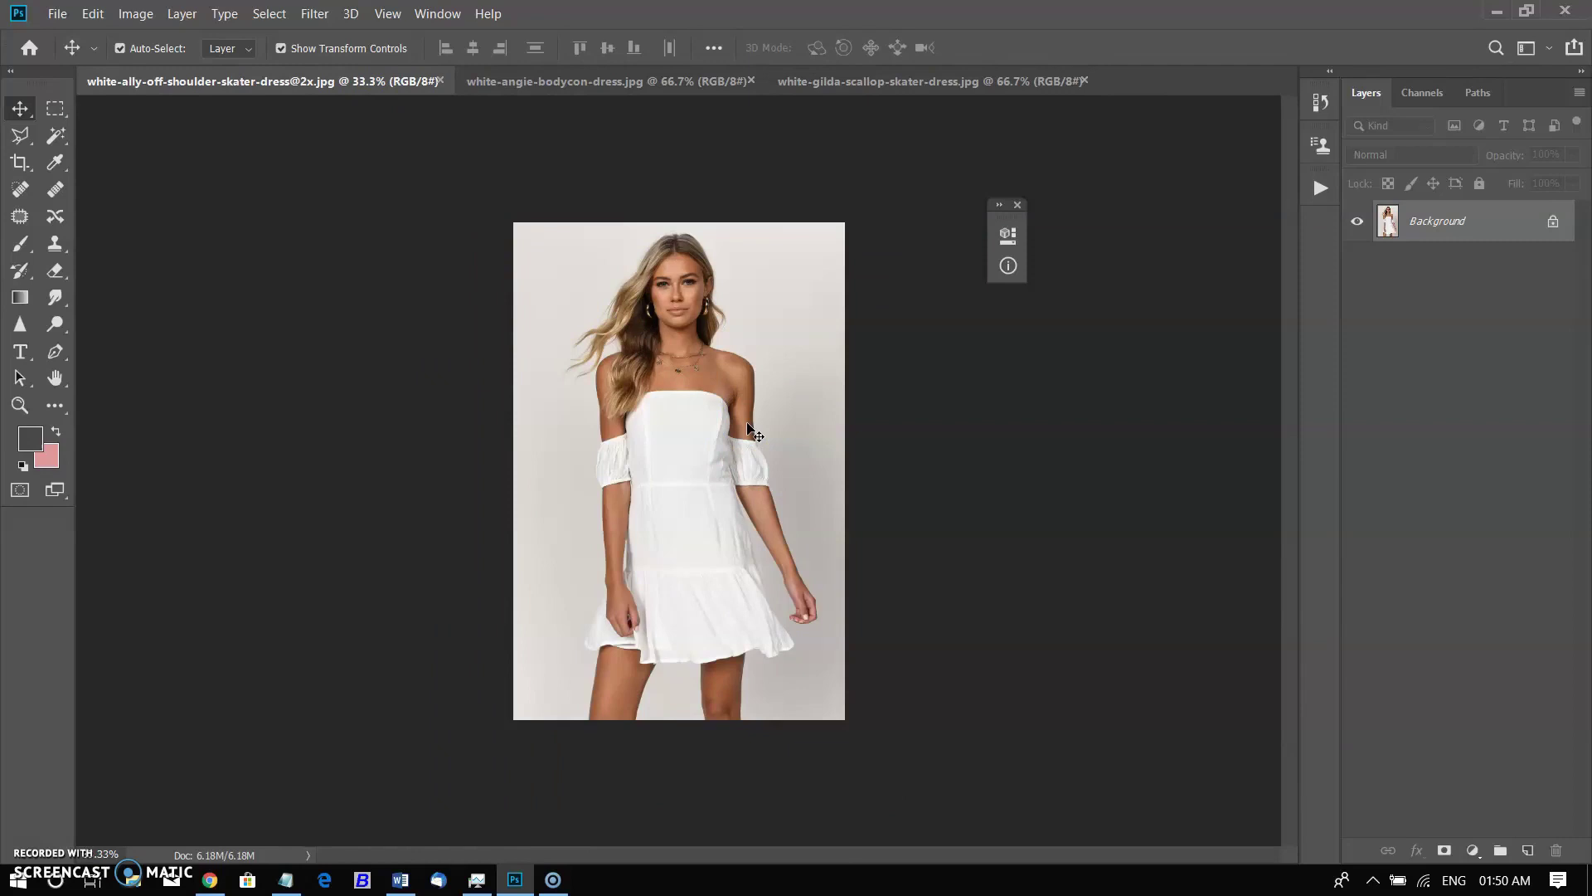
pyautogui.scroll(3, 667, 418)
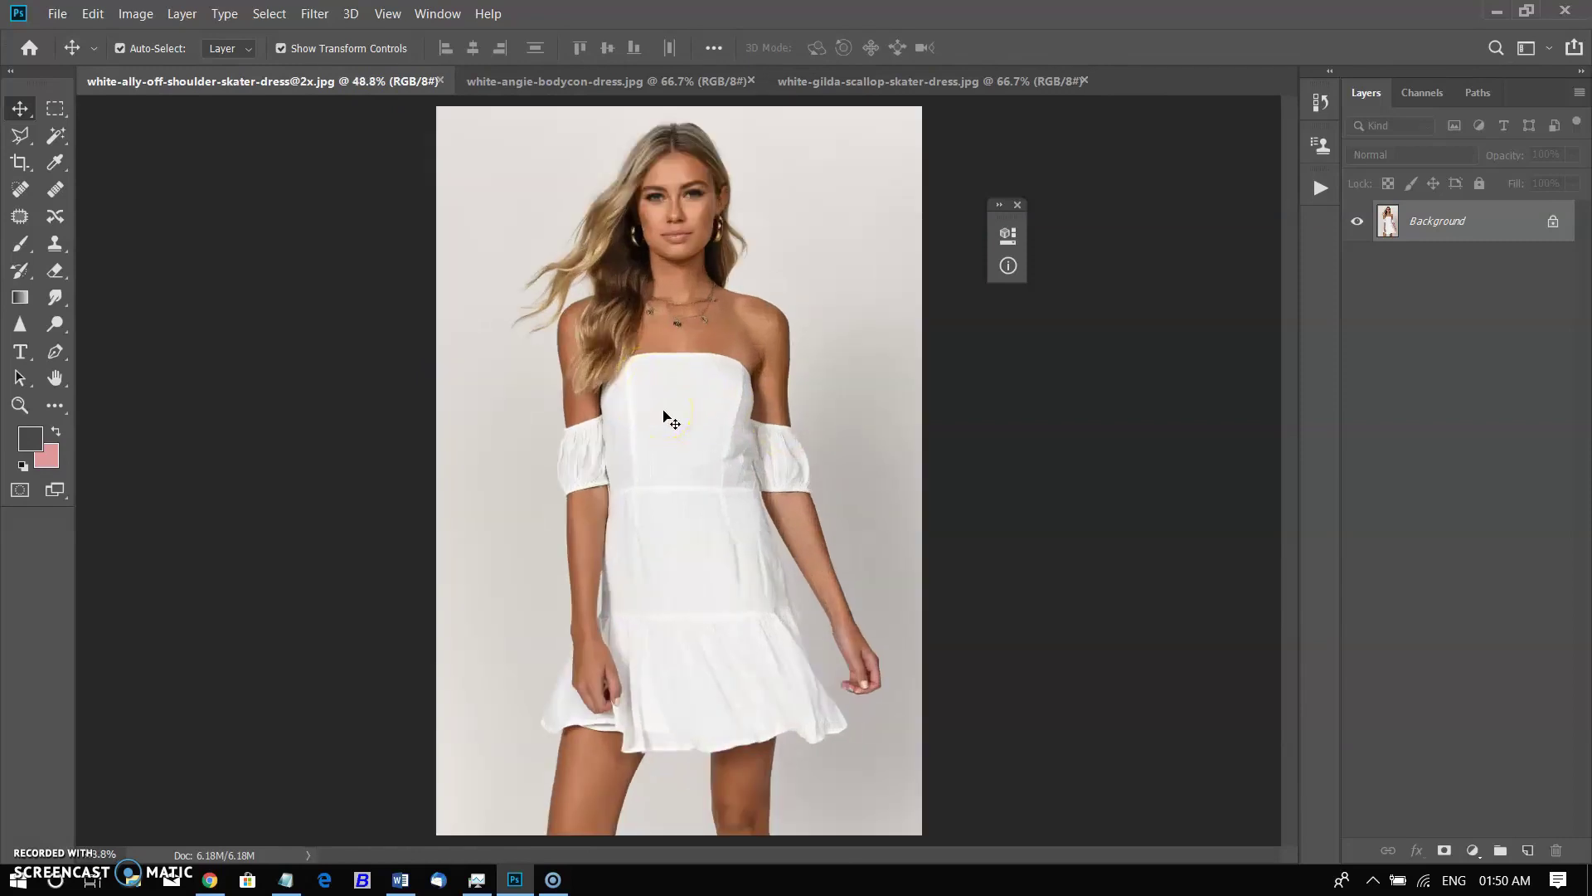
pyautogui.scroll(-1, 667, 418)
pyautogui.scroll(-1, 668, 418)
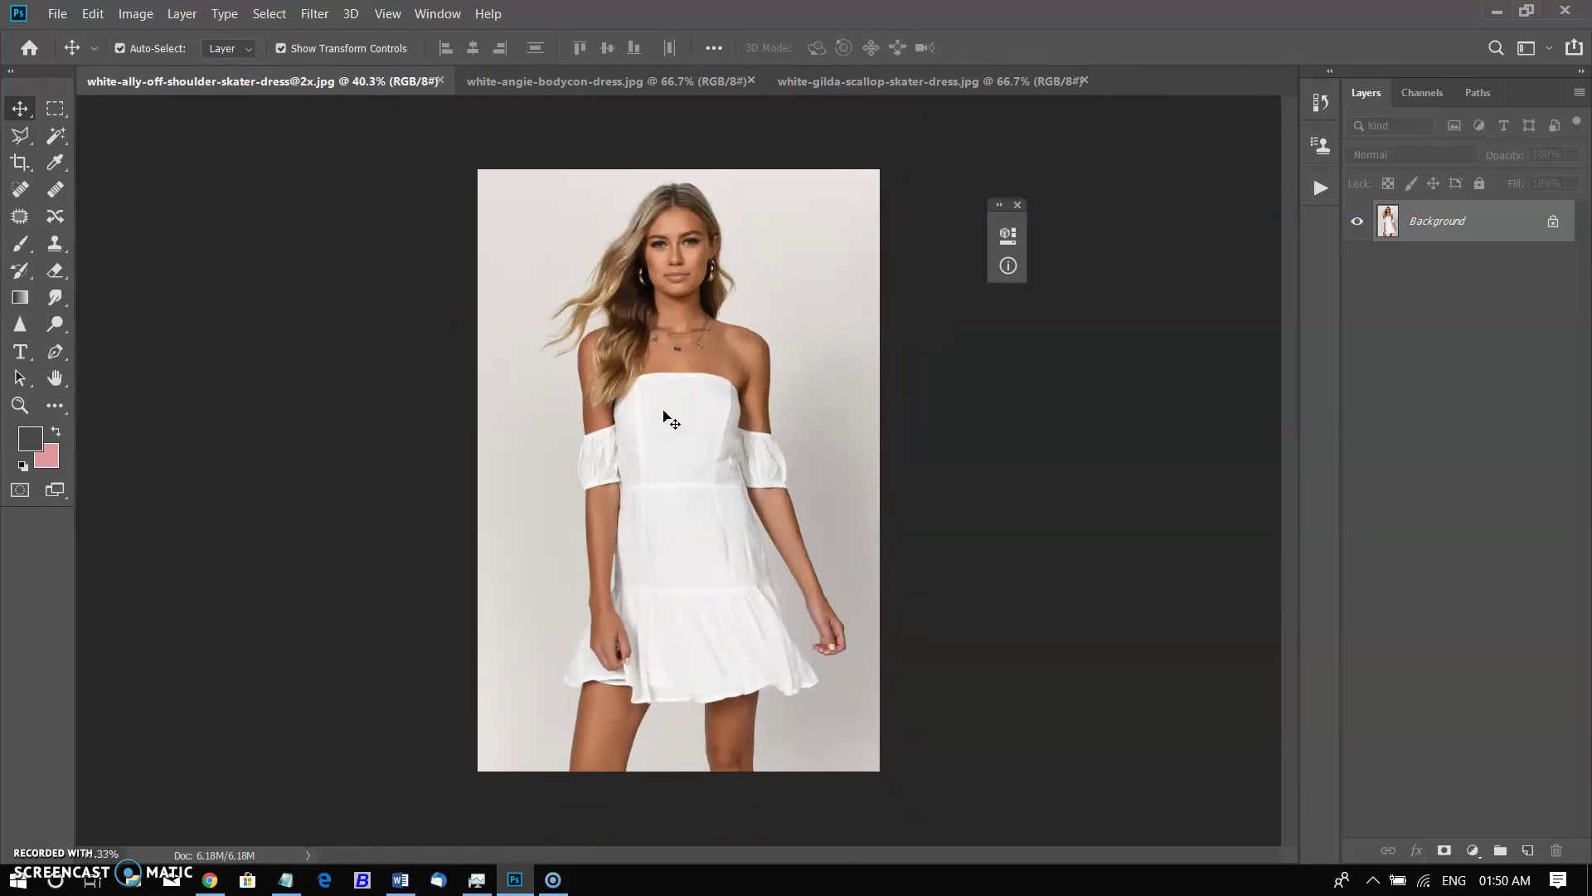
pyautogui.click(686, 85)
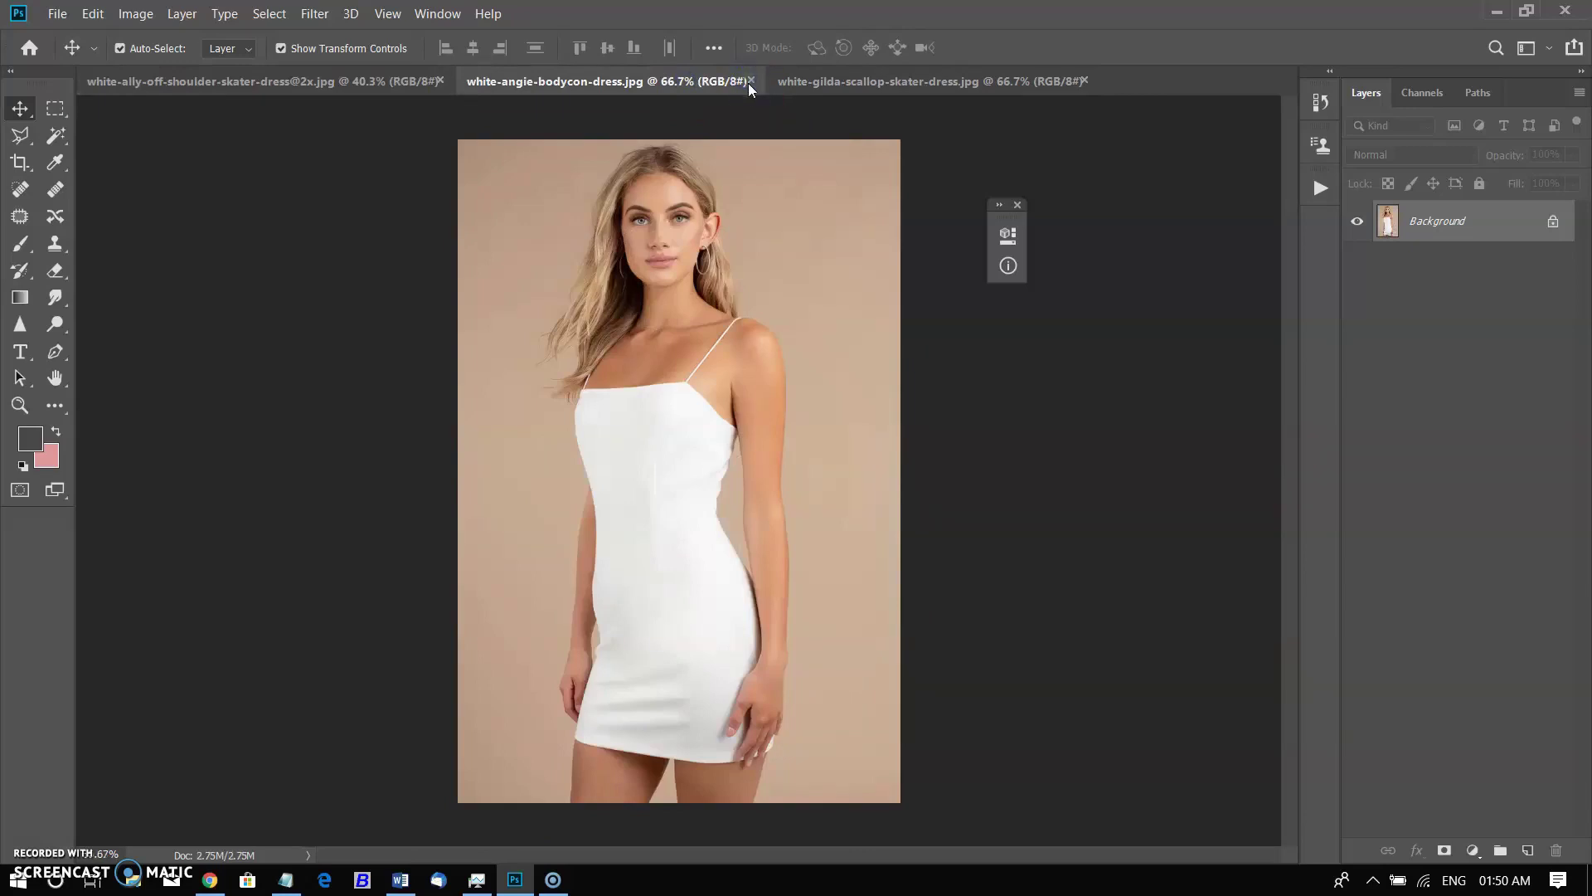
pyautogui.click(750, 80)
pyautogui.click(773, 82)
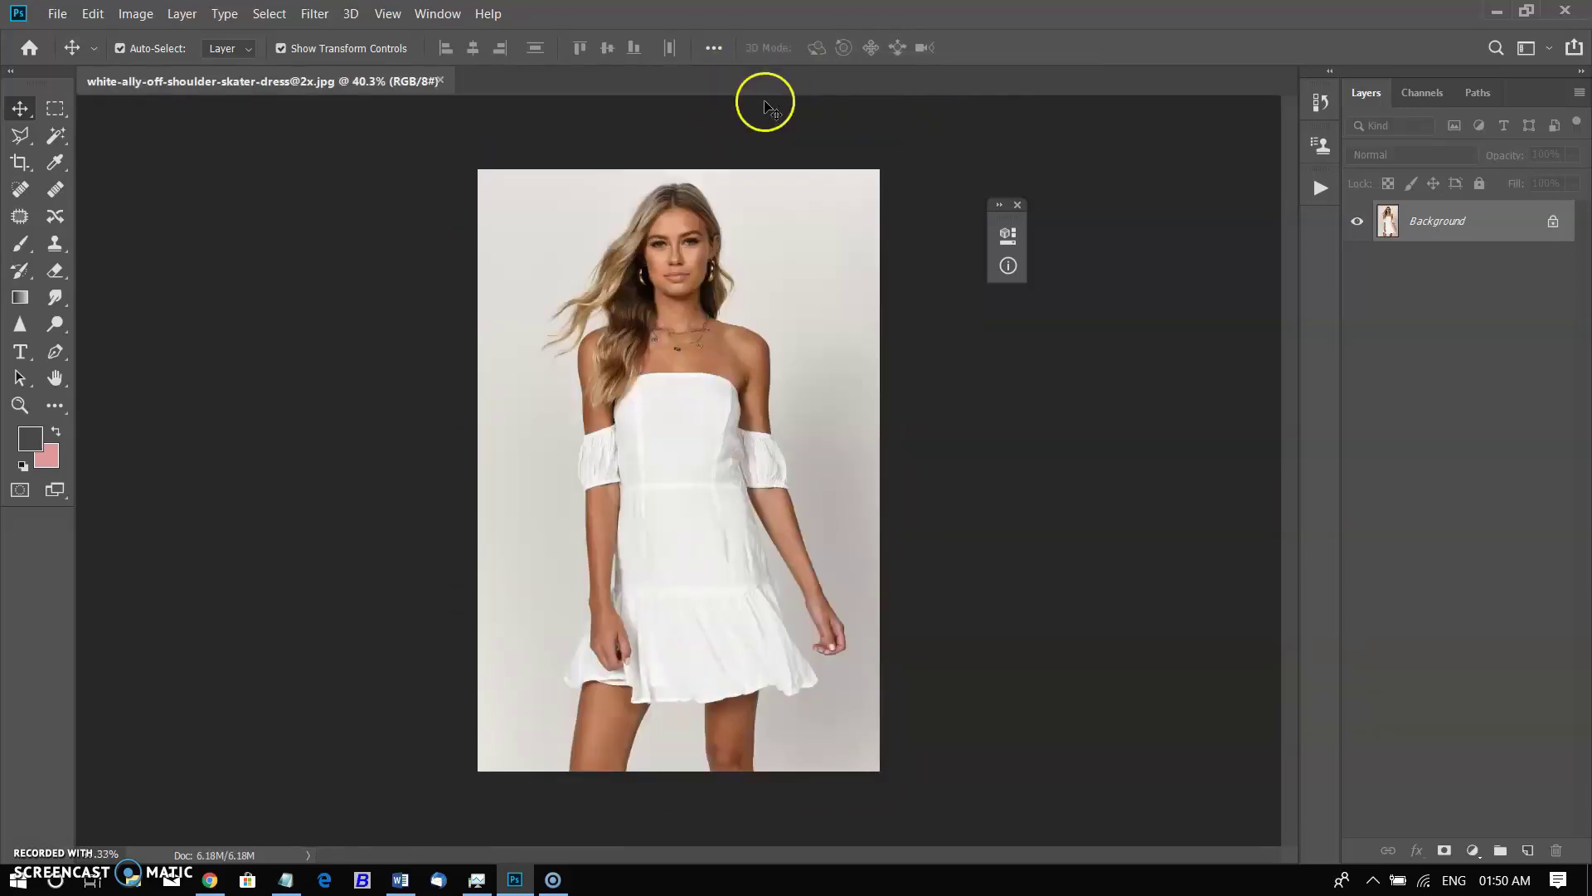
pyautogui.scroll(1, 646, 510)
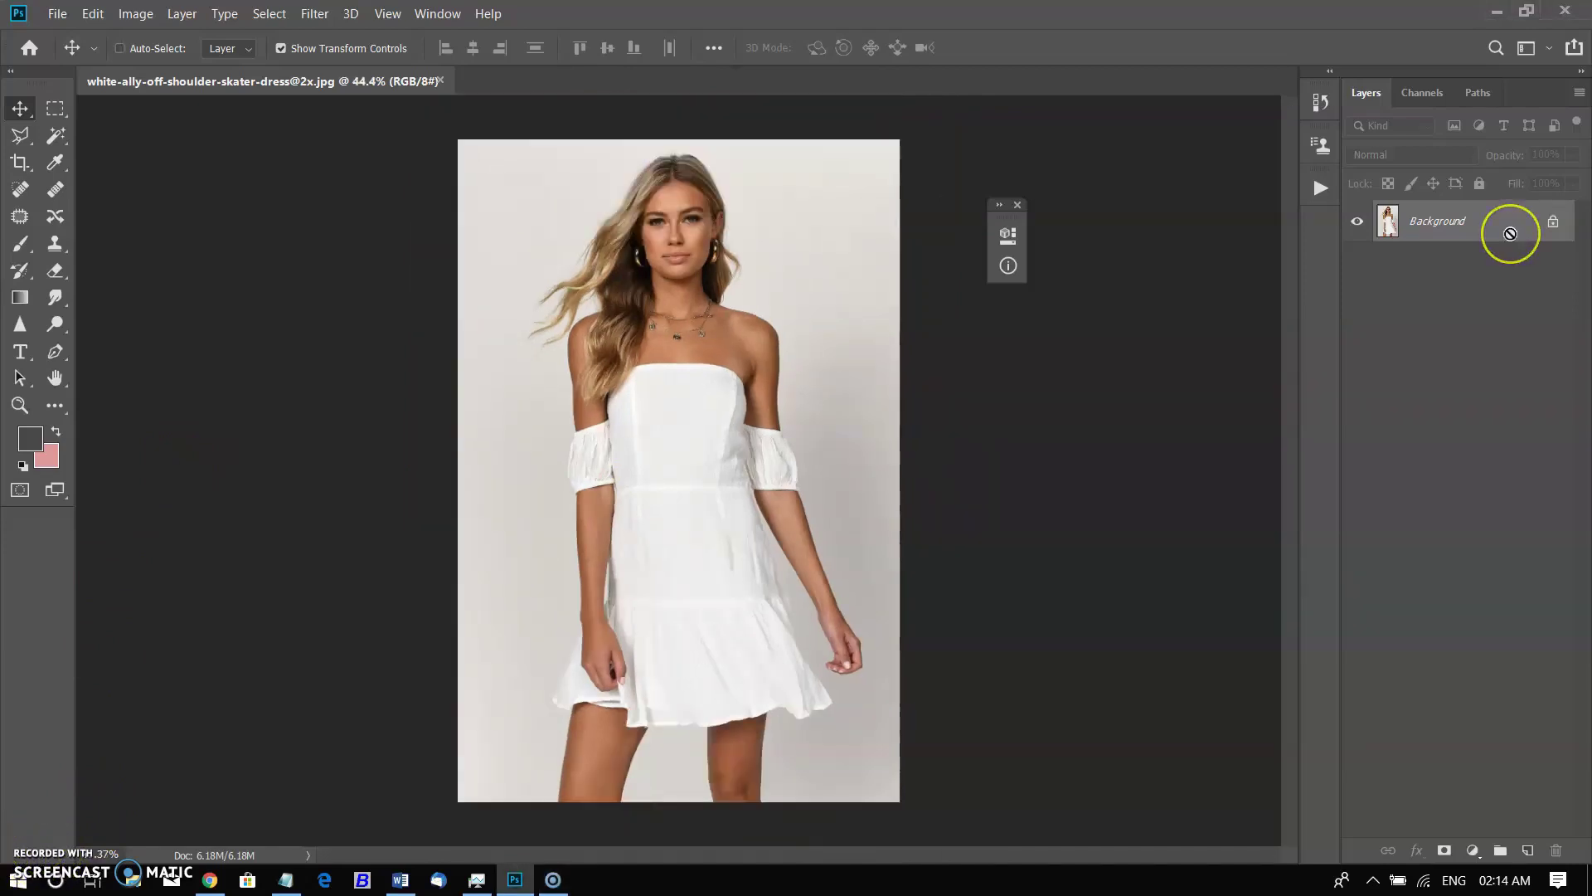
# Duplicate the Background and Quick Select the dress and sleeves, undoing strokes that caught the legs
pyautogui.hotkey('ctrl', 'j')
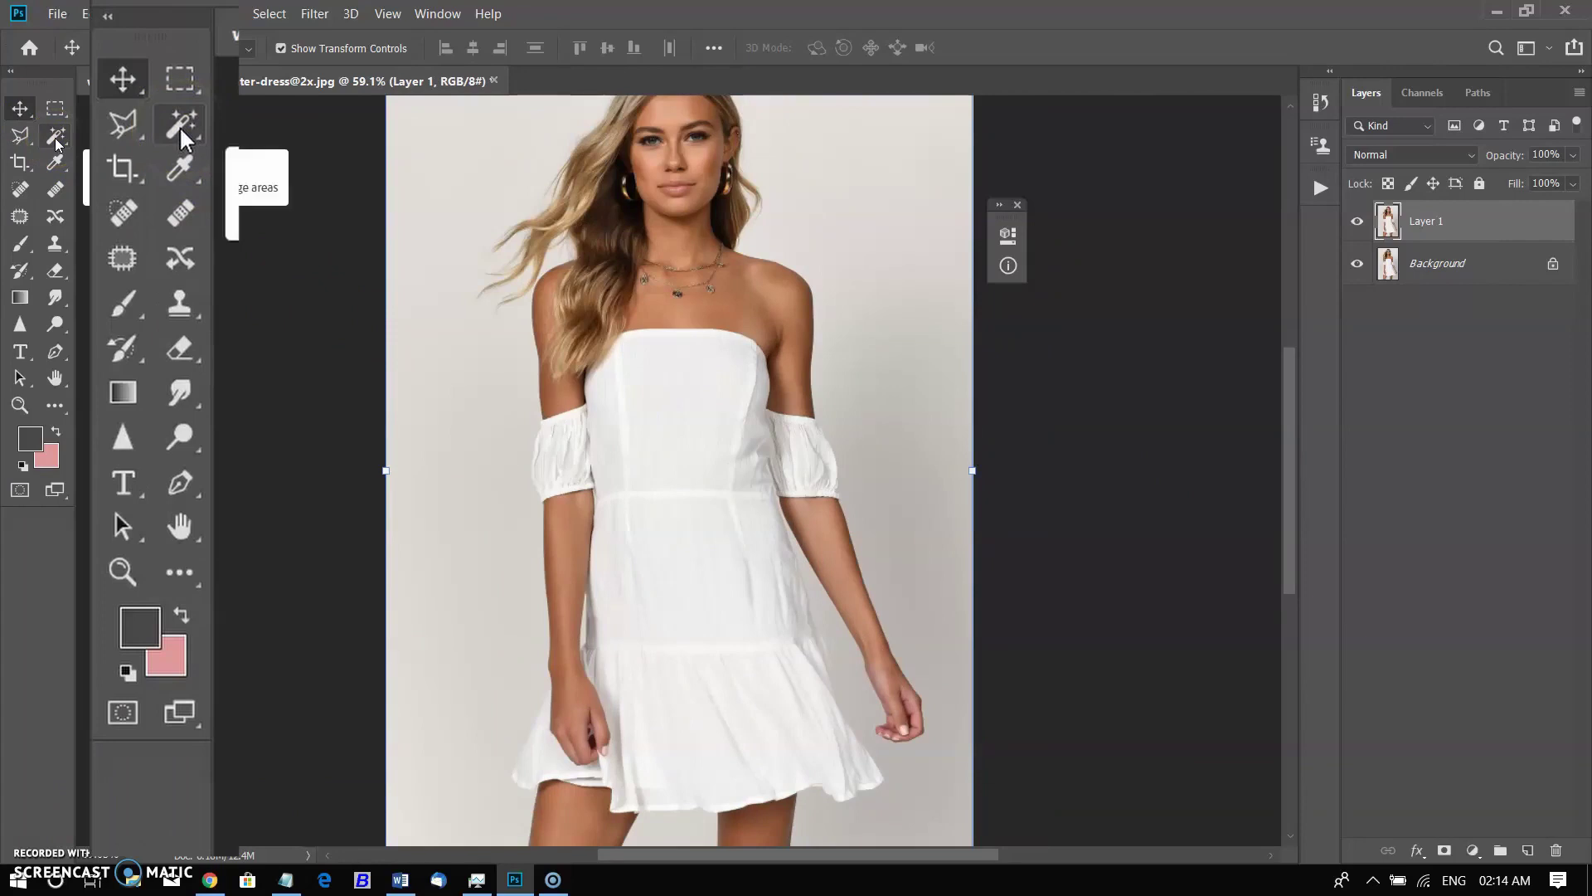
pyautogui.click(58, 142)
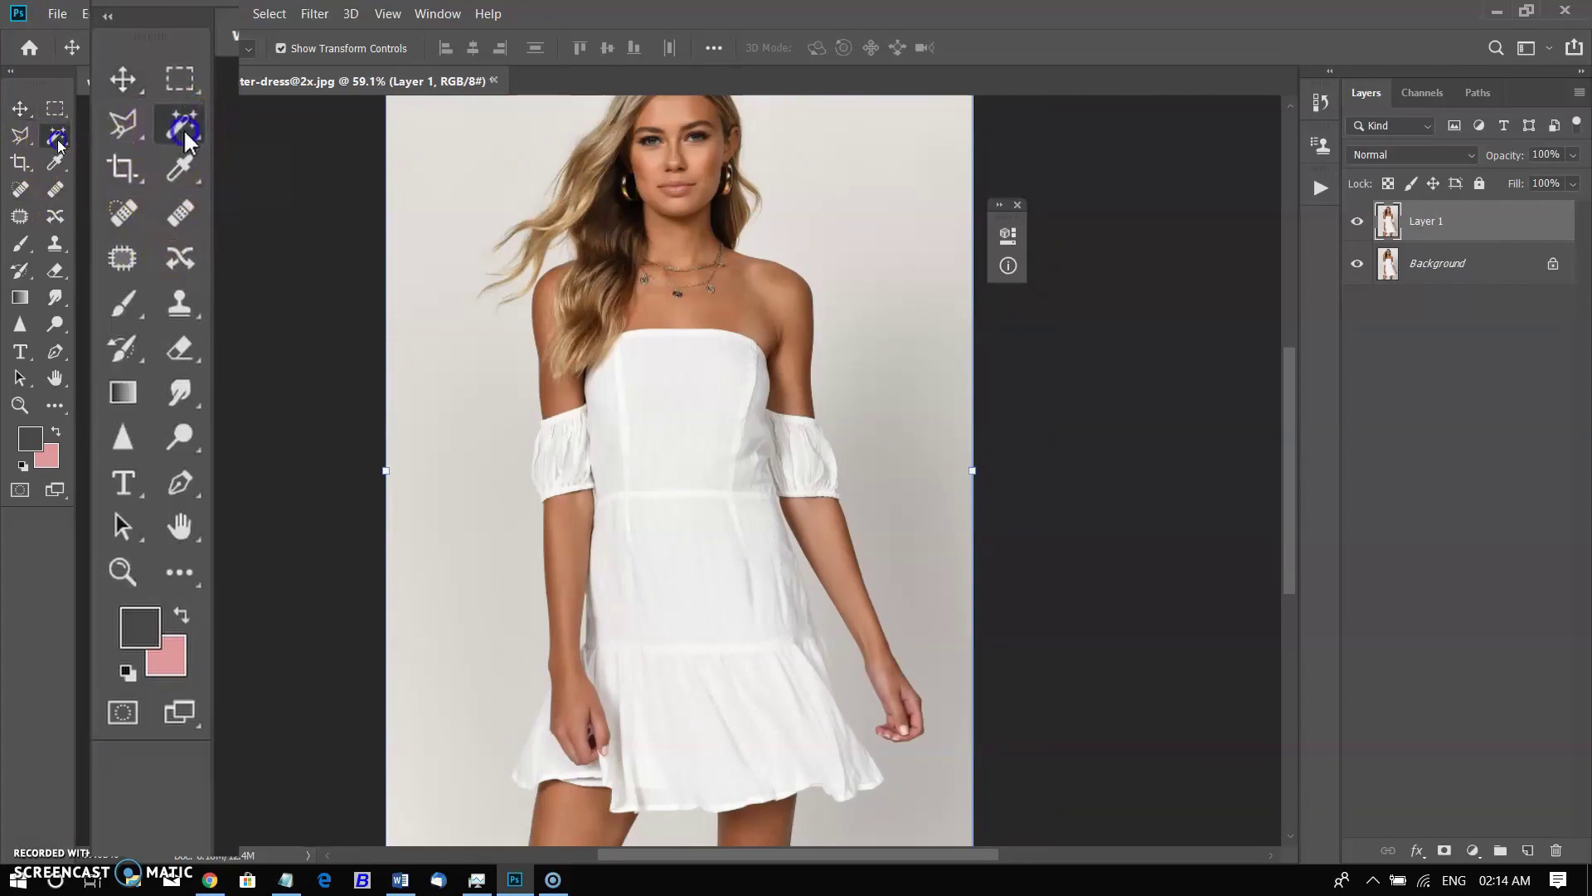
pyautogui.moveTo(603, 354); pyautogui.dragTo(616, 725)
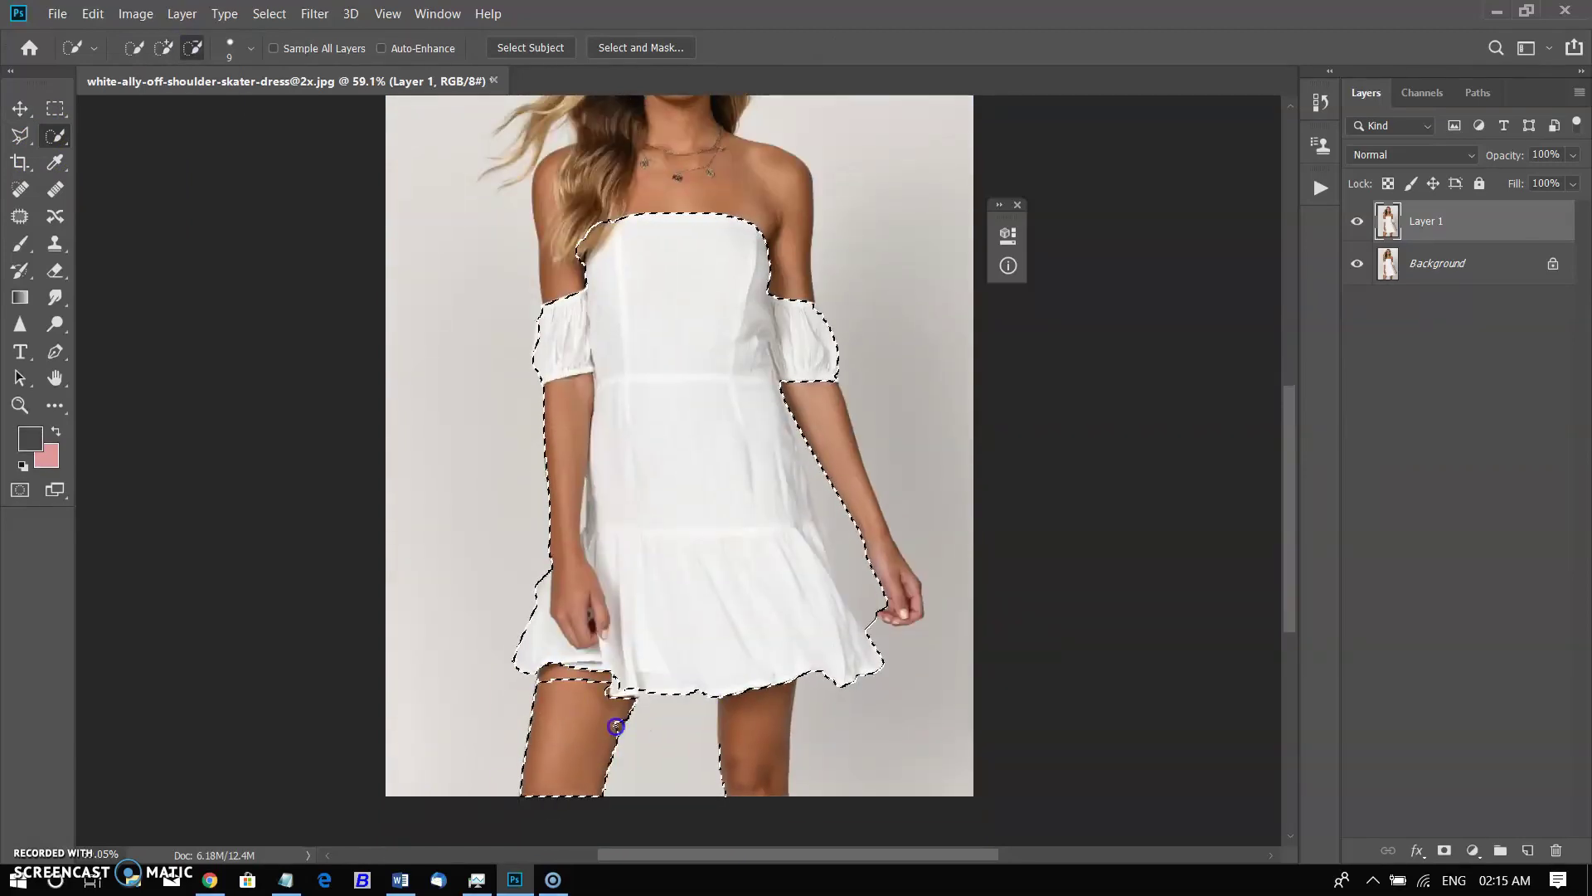
pyautogui.hotkey('ctrl', 'z')
pyautogui.hotkey('ctrl', 'd')
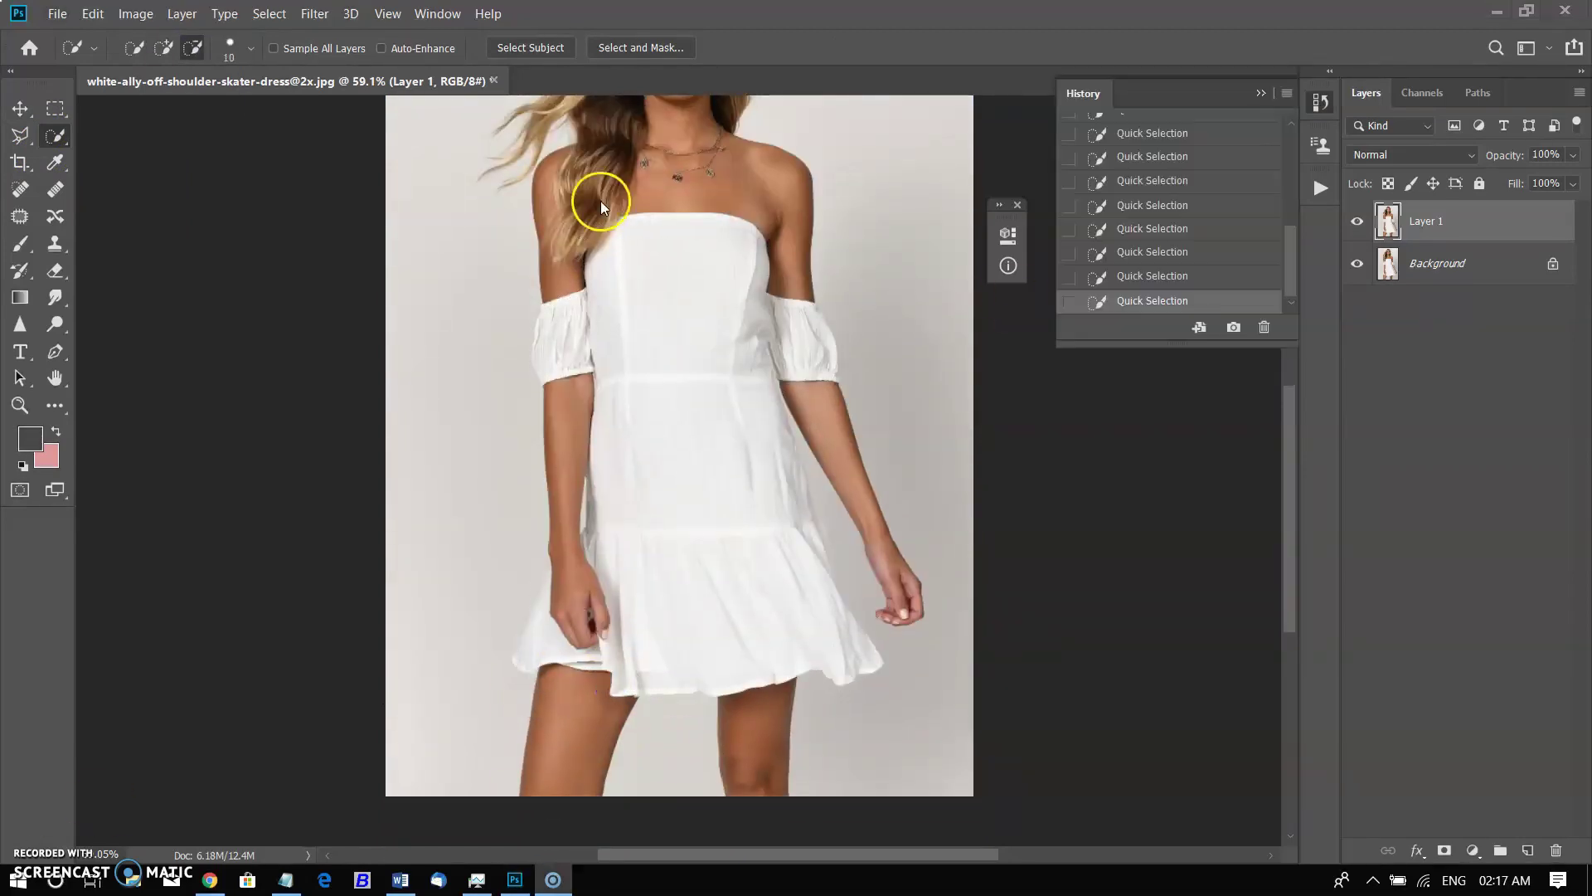
pyautogui.hotkey('ctrl', 'z')
pyautogui.scroll(3, 666, 573)
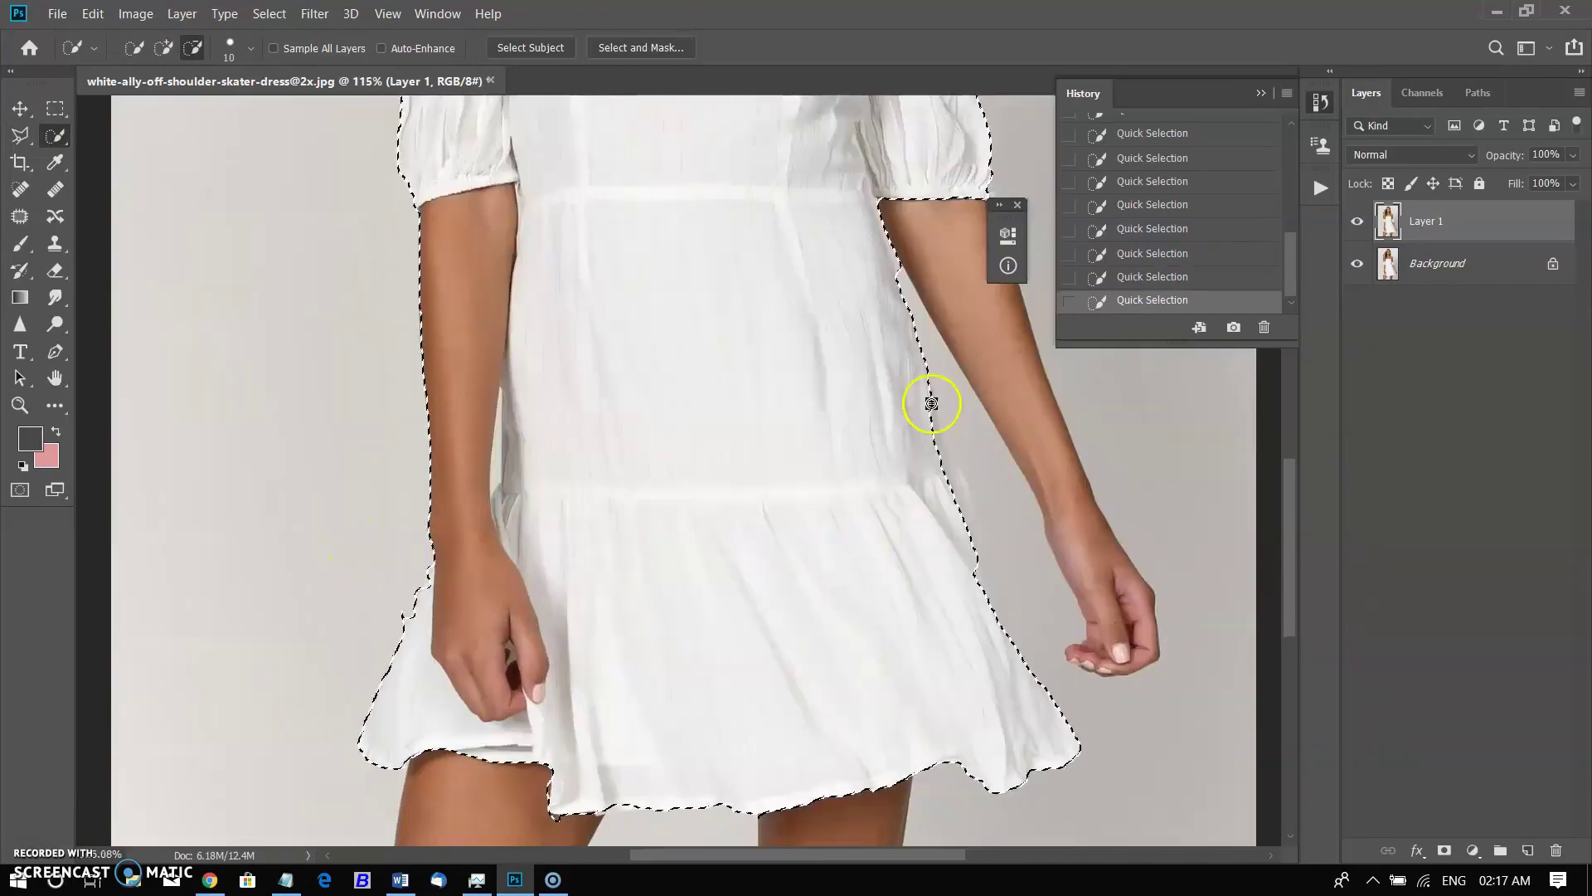
pyautogui.scroll(3, 1298, 520)
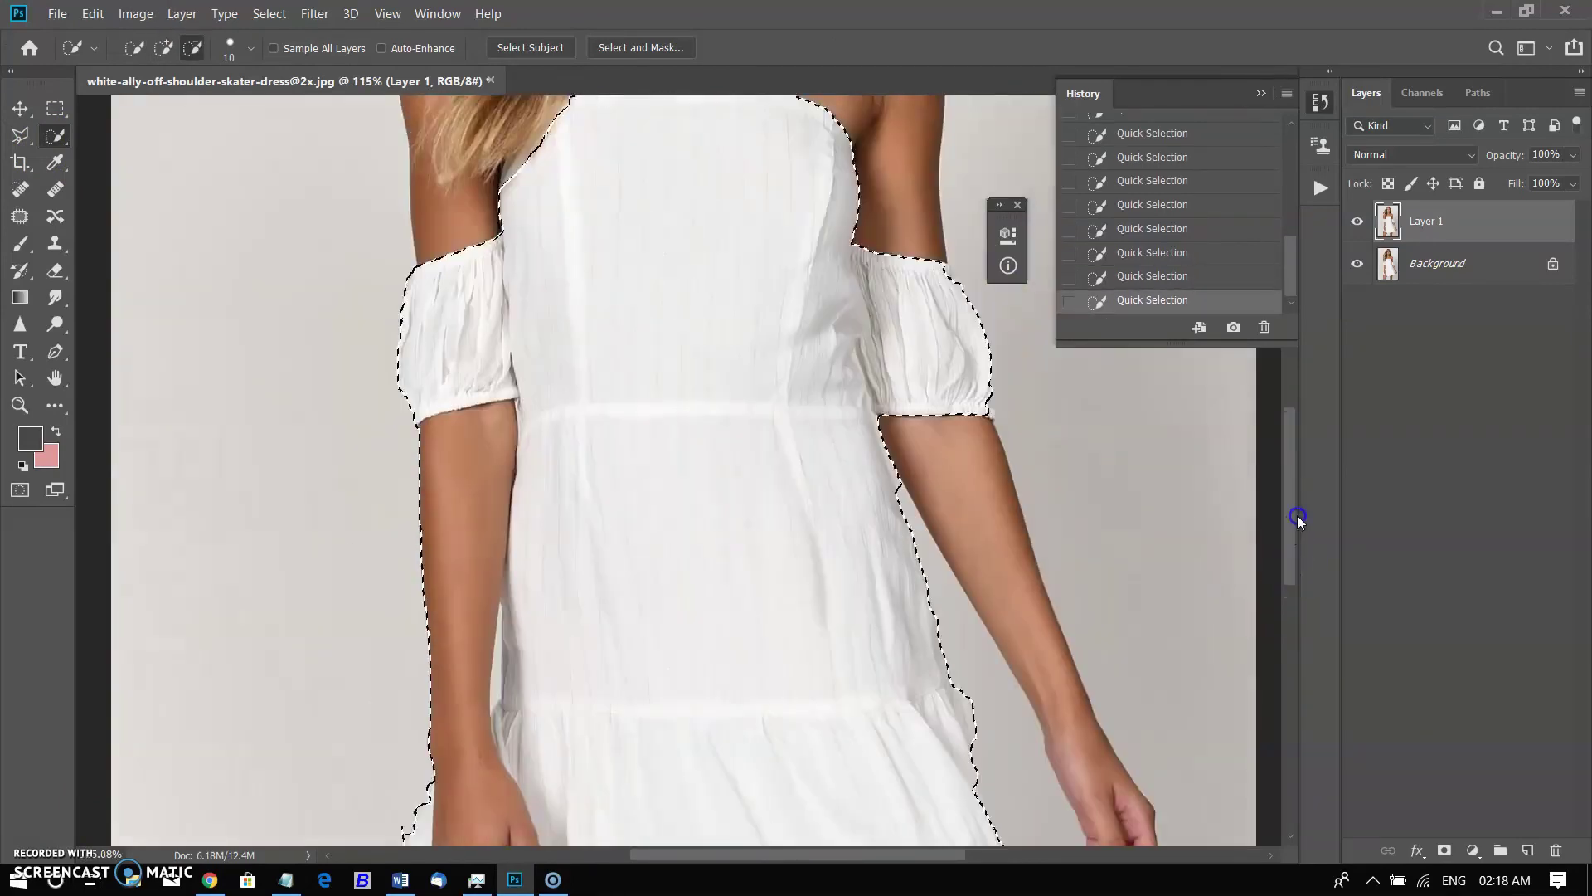
pyautogui.scroll(2, 718, 462)
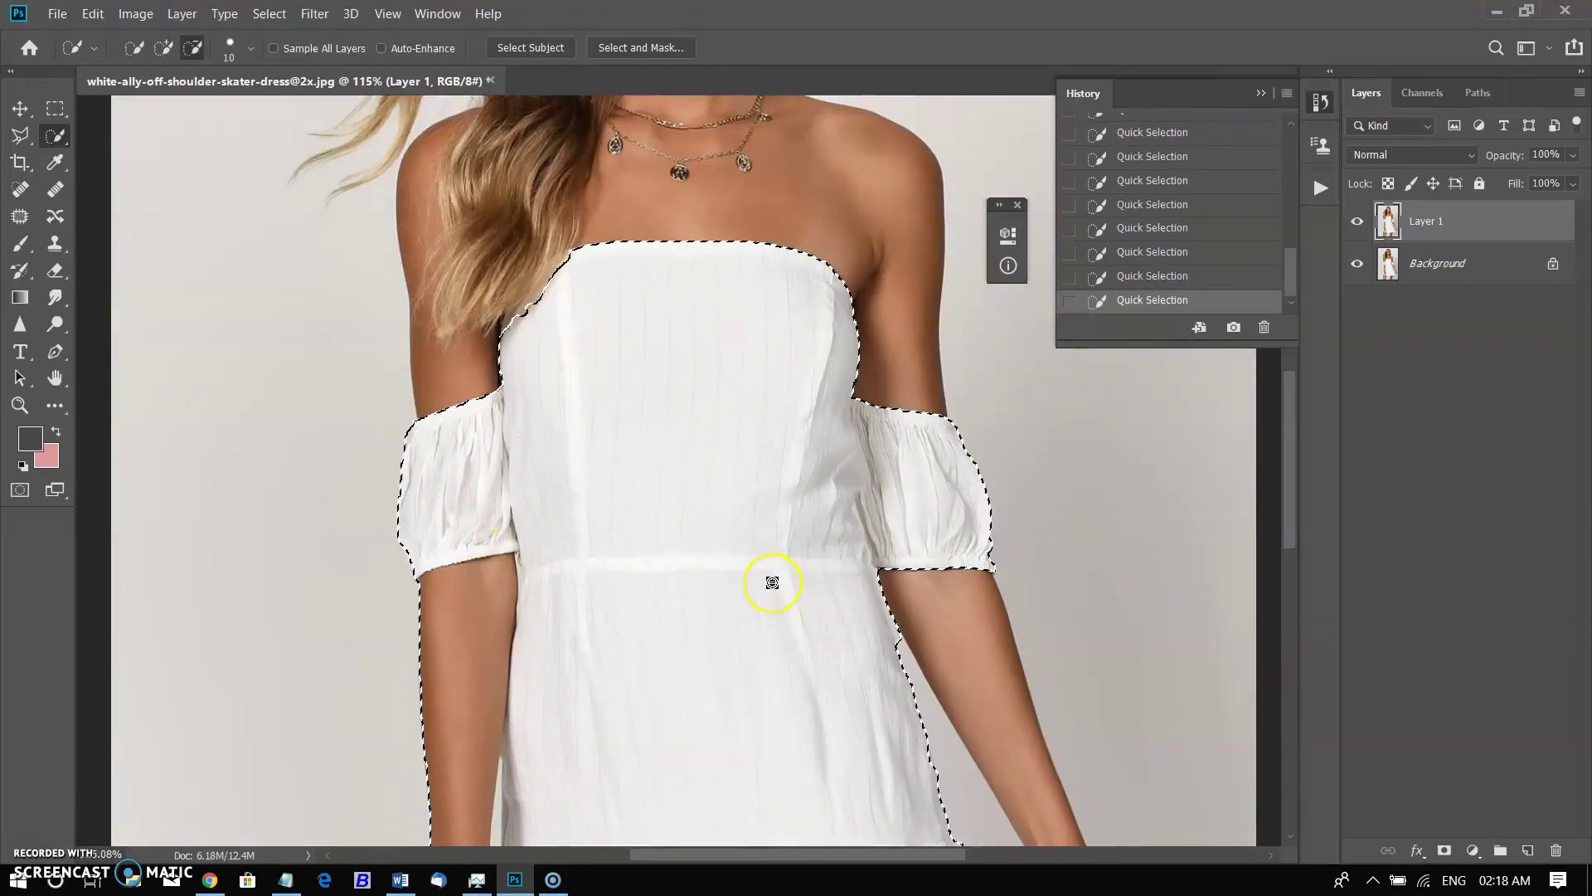
pyautogui.scroll(-3, 462, 337)
pyautogui.scroll(-2, 444, 586)
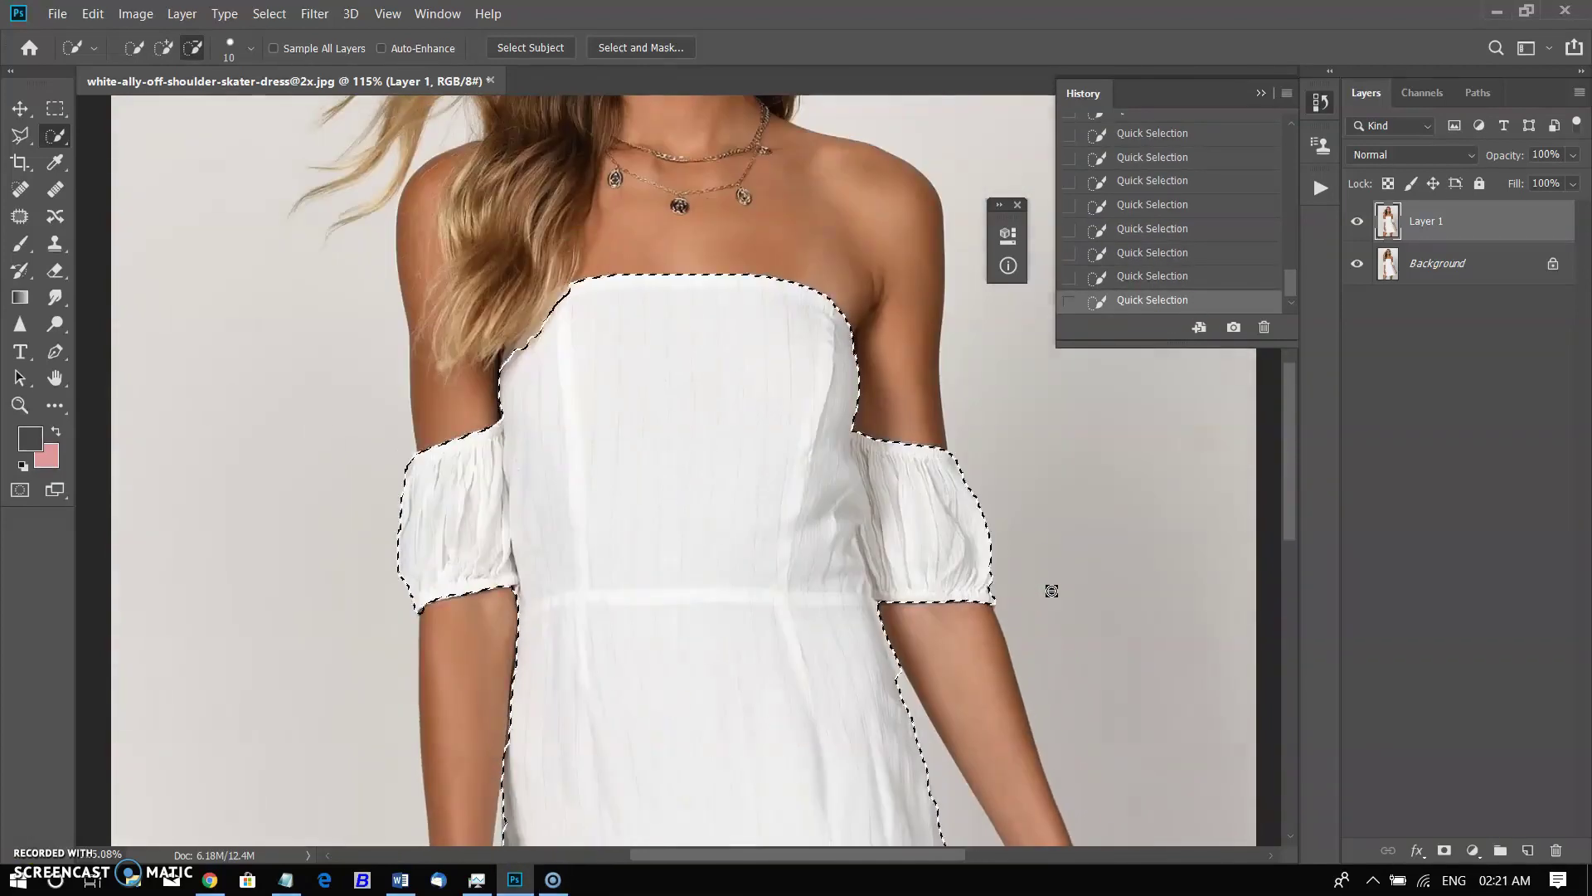
pyautogui.scroll(-2, 1051, 584)
pyautogui.scroll(-2, 1030, 576)
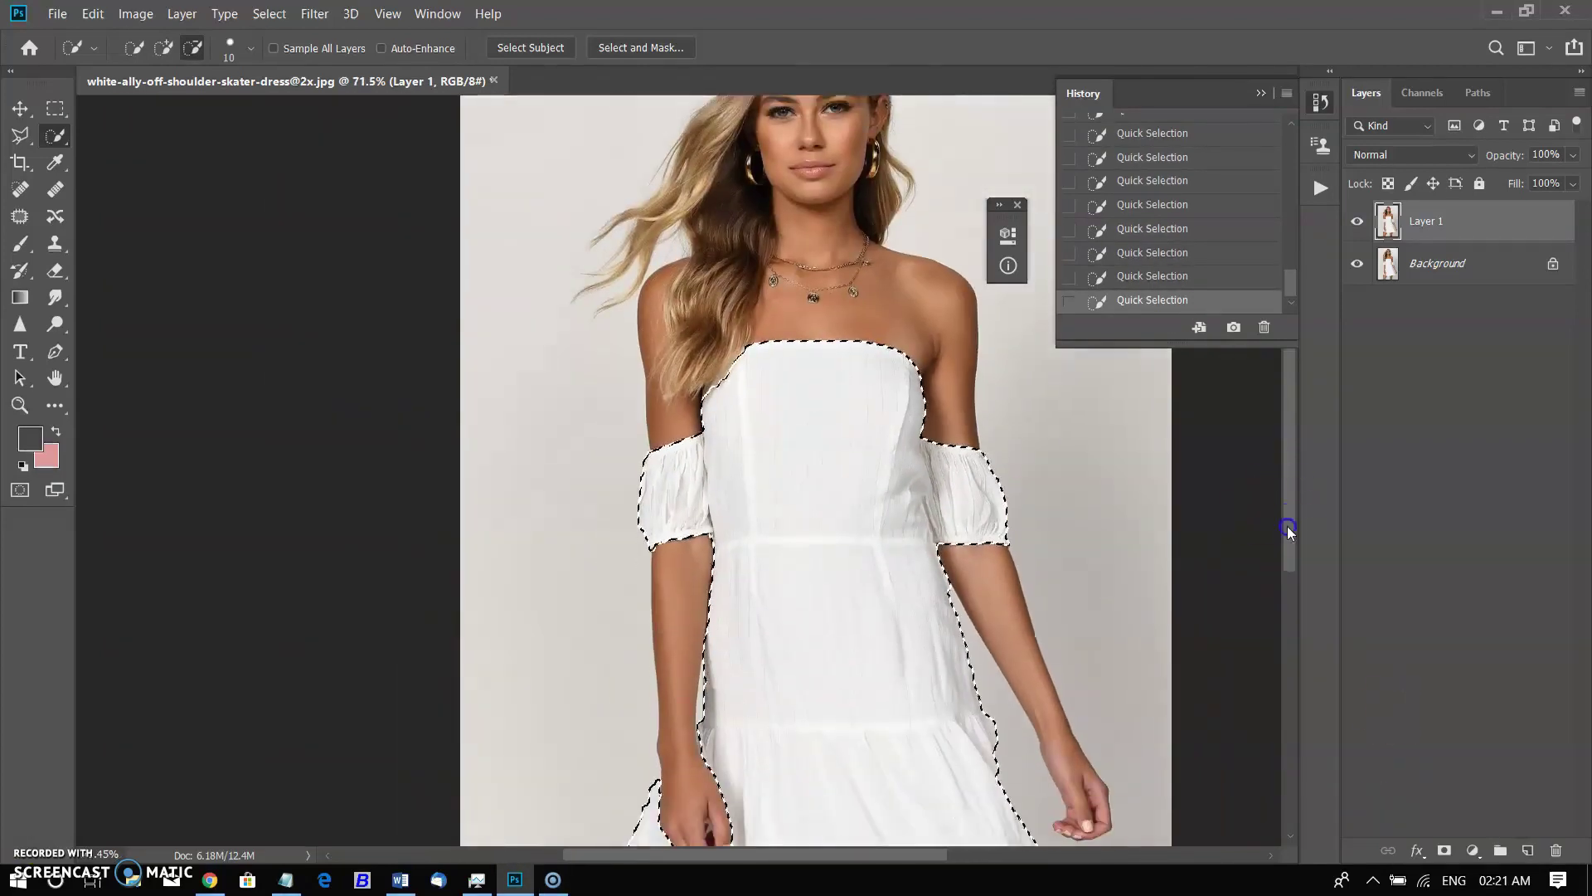
pyautogui.scroll(-2, 1288, 530)
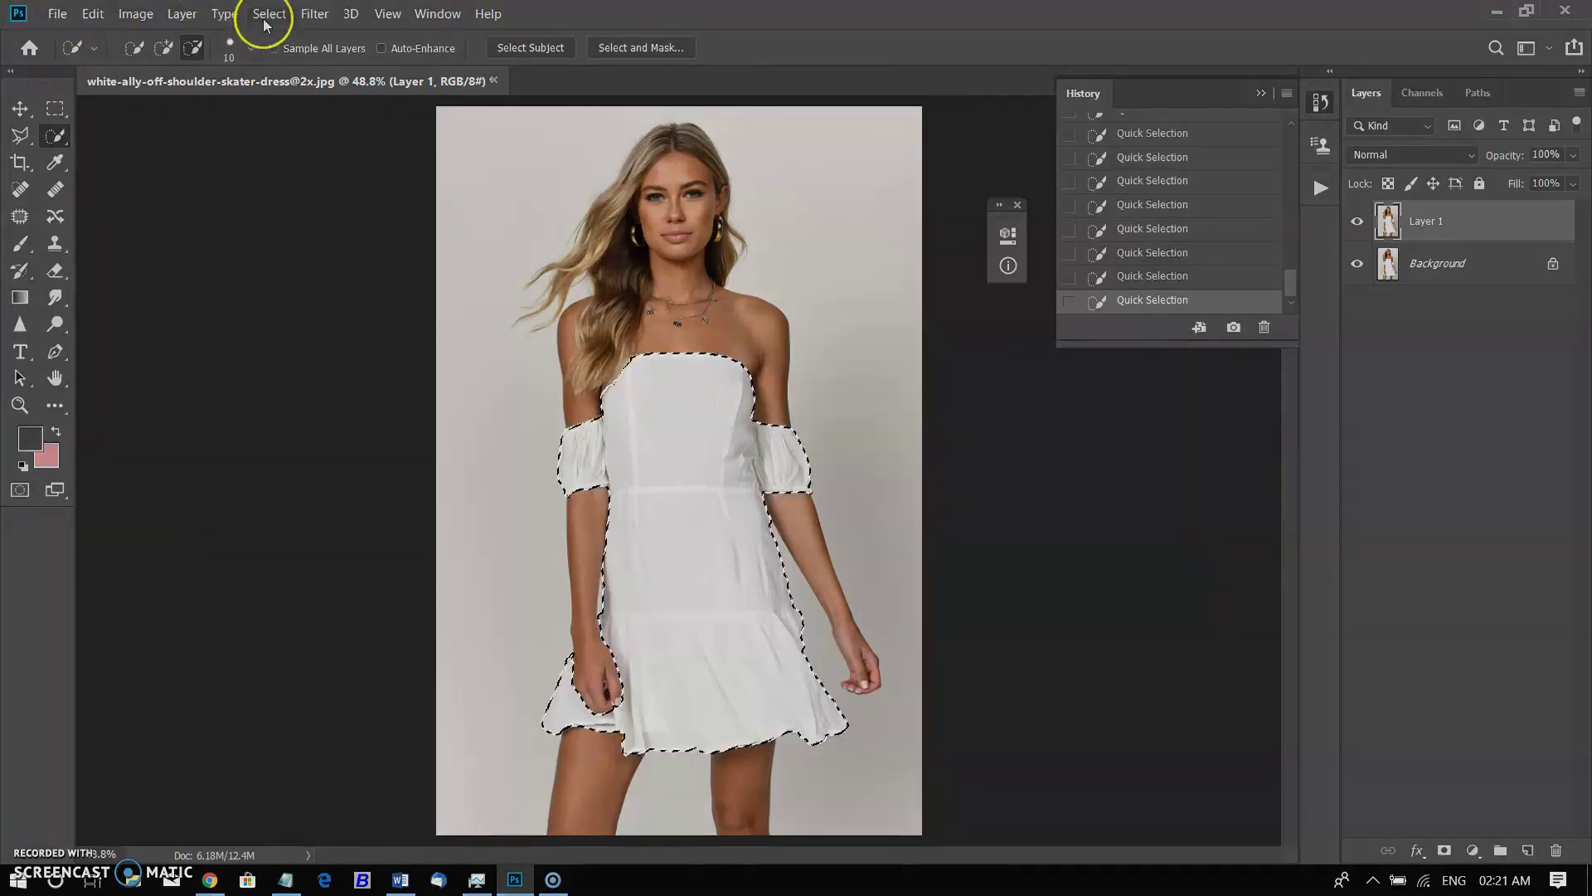
# Save the current dress selection as a new channel
pyautogui.click(267, 15)
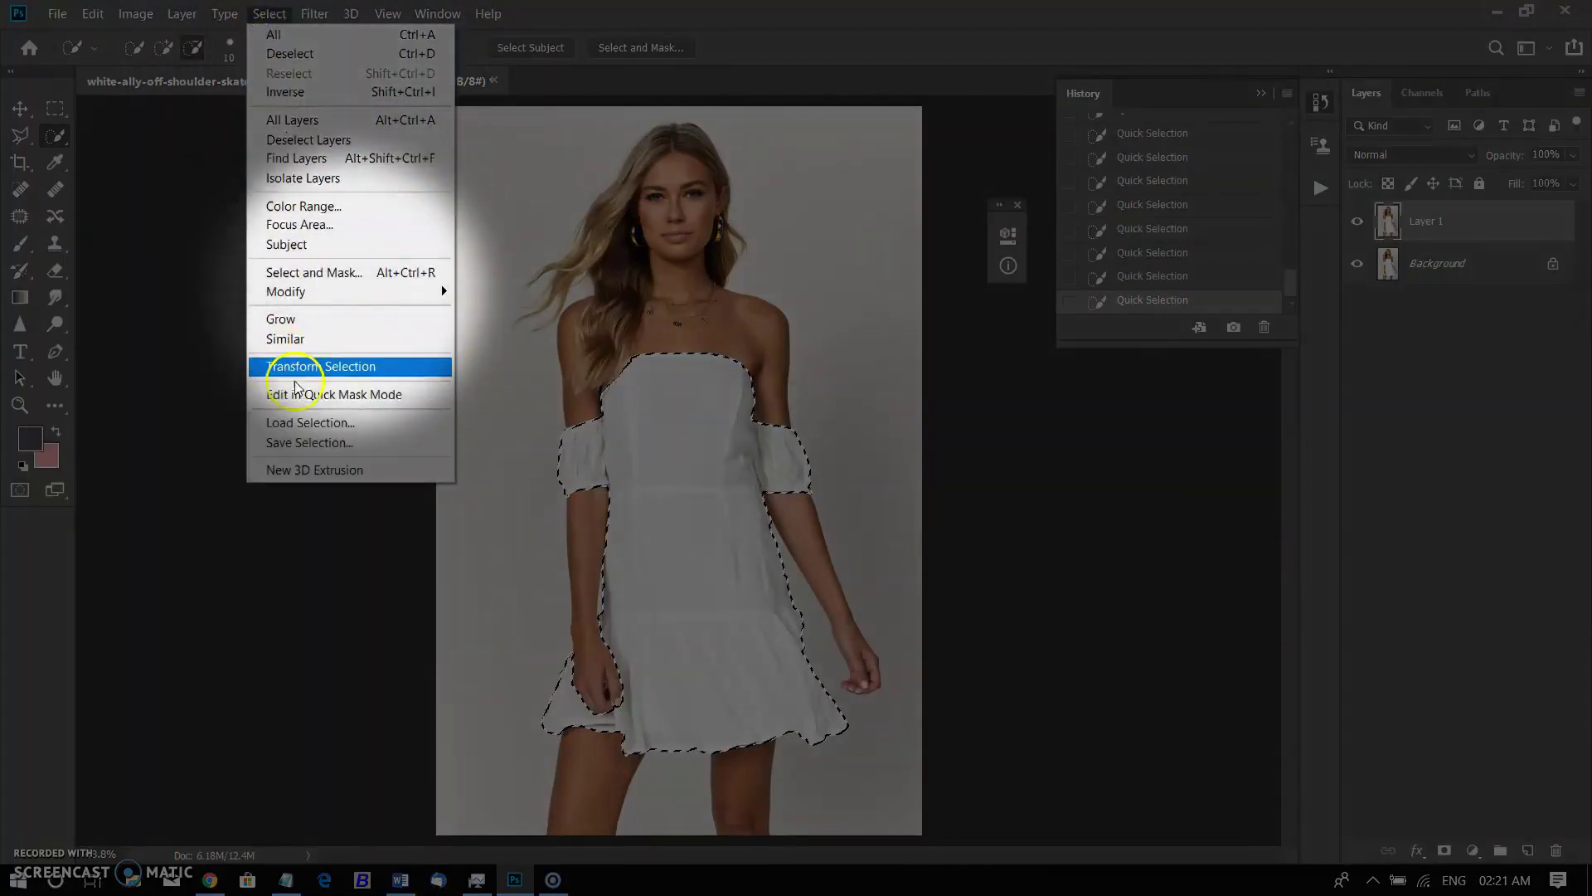
pyautogui.click(305, 442)
pyautogui.write('whitec')
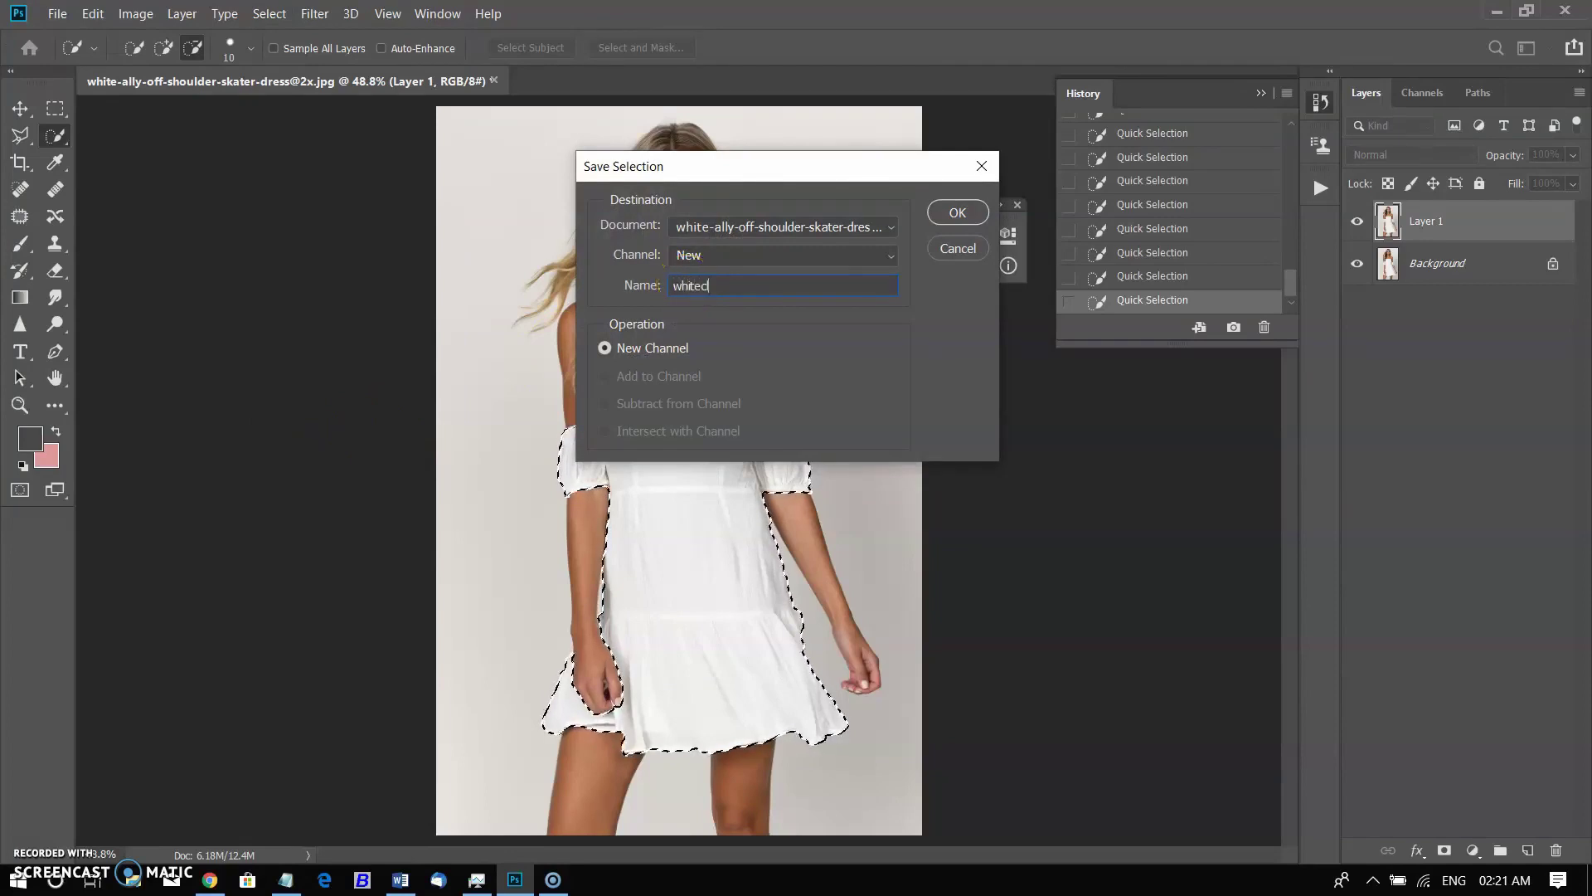
pyautogui.write('ol')
pyautogui.press('Return')
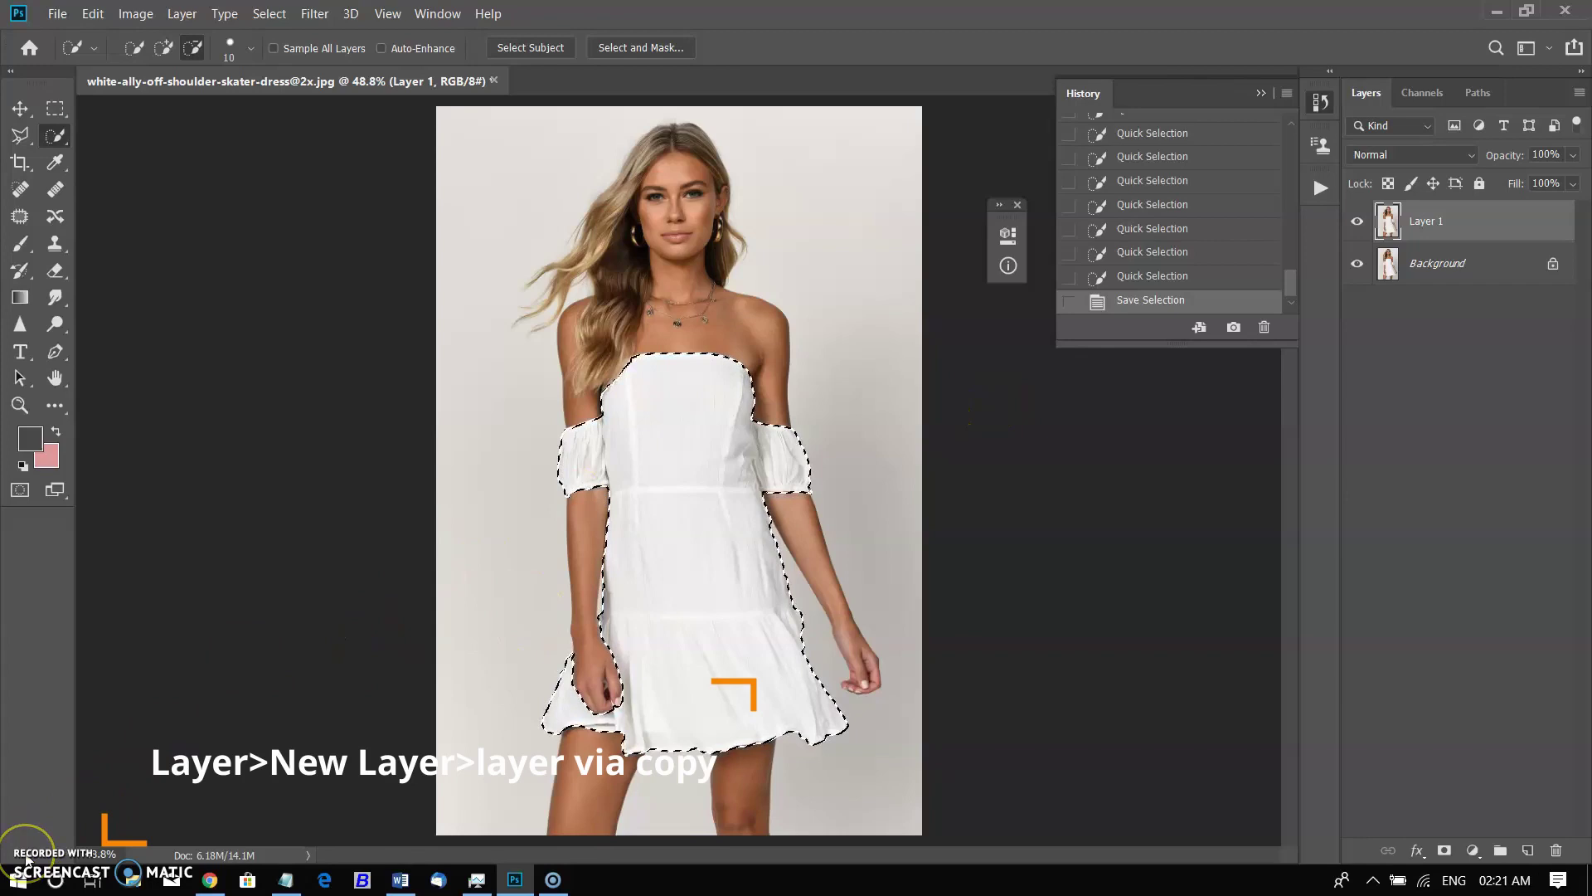
# Copy the selected dress onto a new layer and hide the Background layer
pyautogui.click(1123, 391)
pyautogui.hotkey('ctrl', 'j')
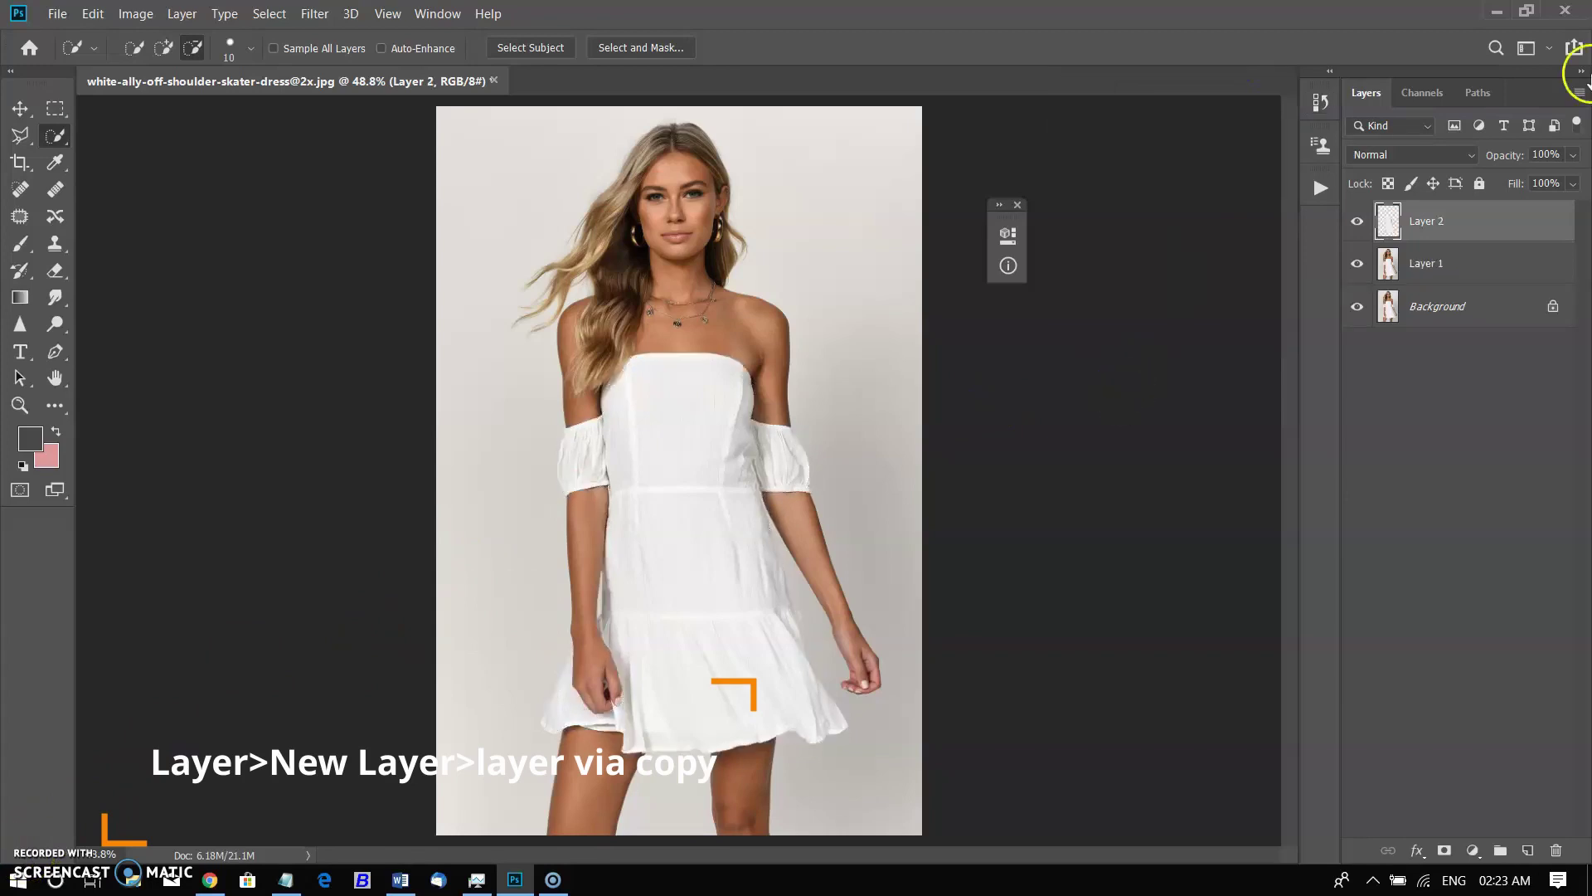
pyautogui.click(1356, 263)
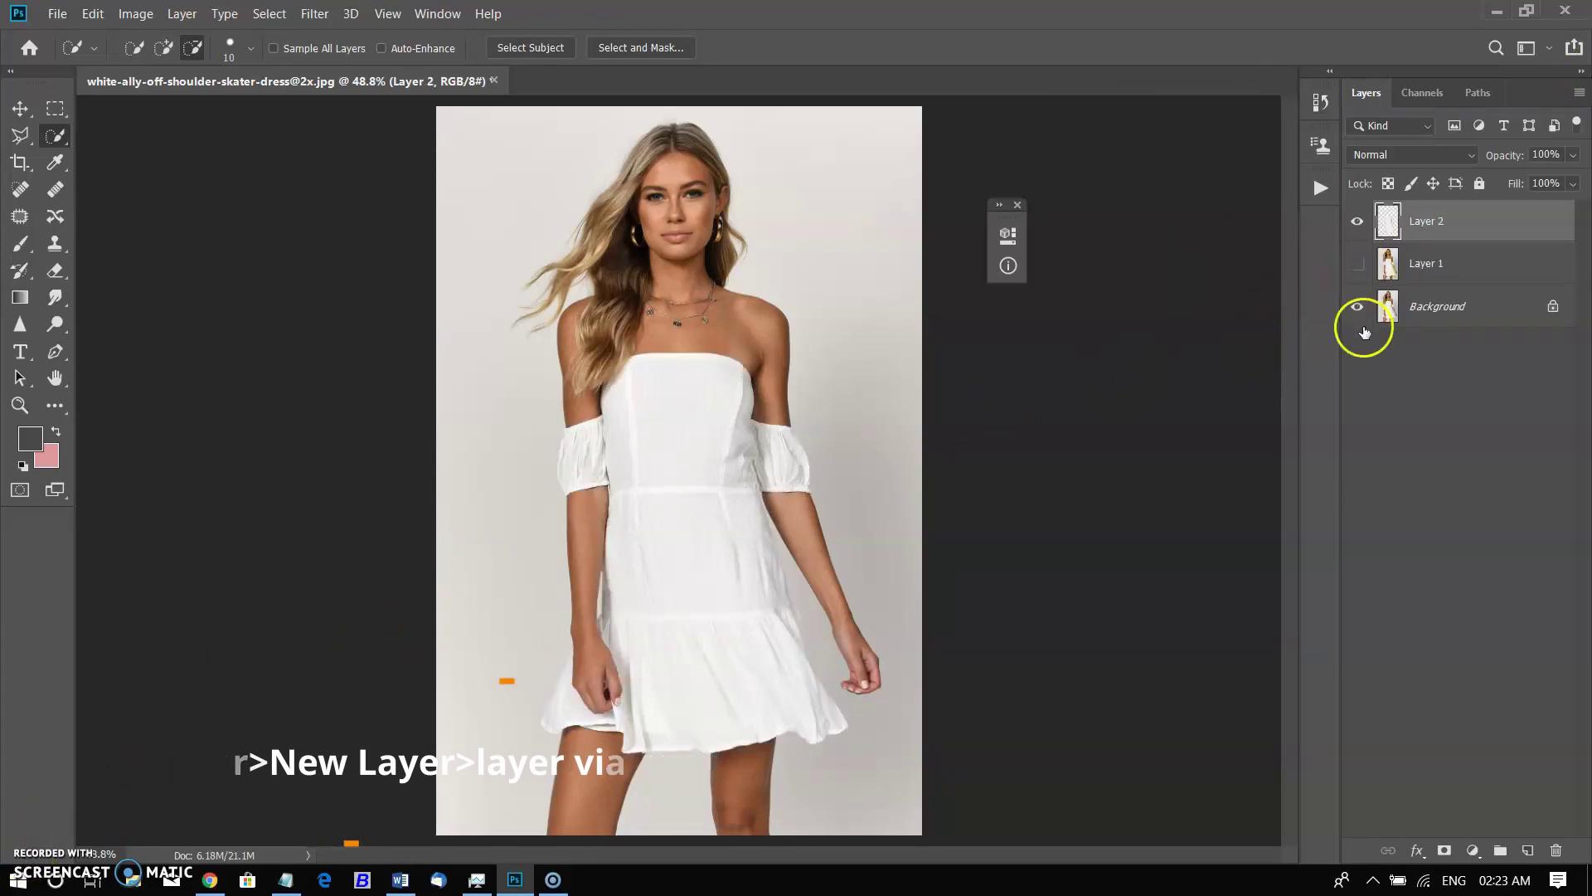
pyautogui.click(1358, 307)
pyautogui.scroll(-1, 992, 561)
pyautogui.click(1357, 263)
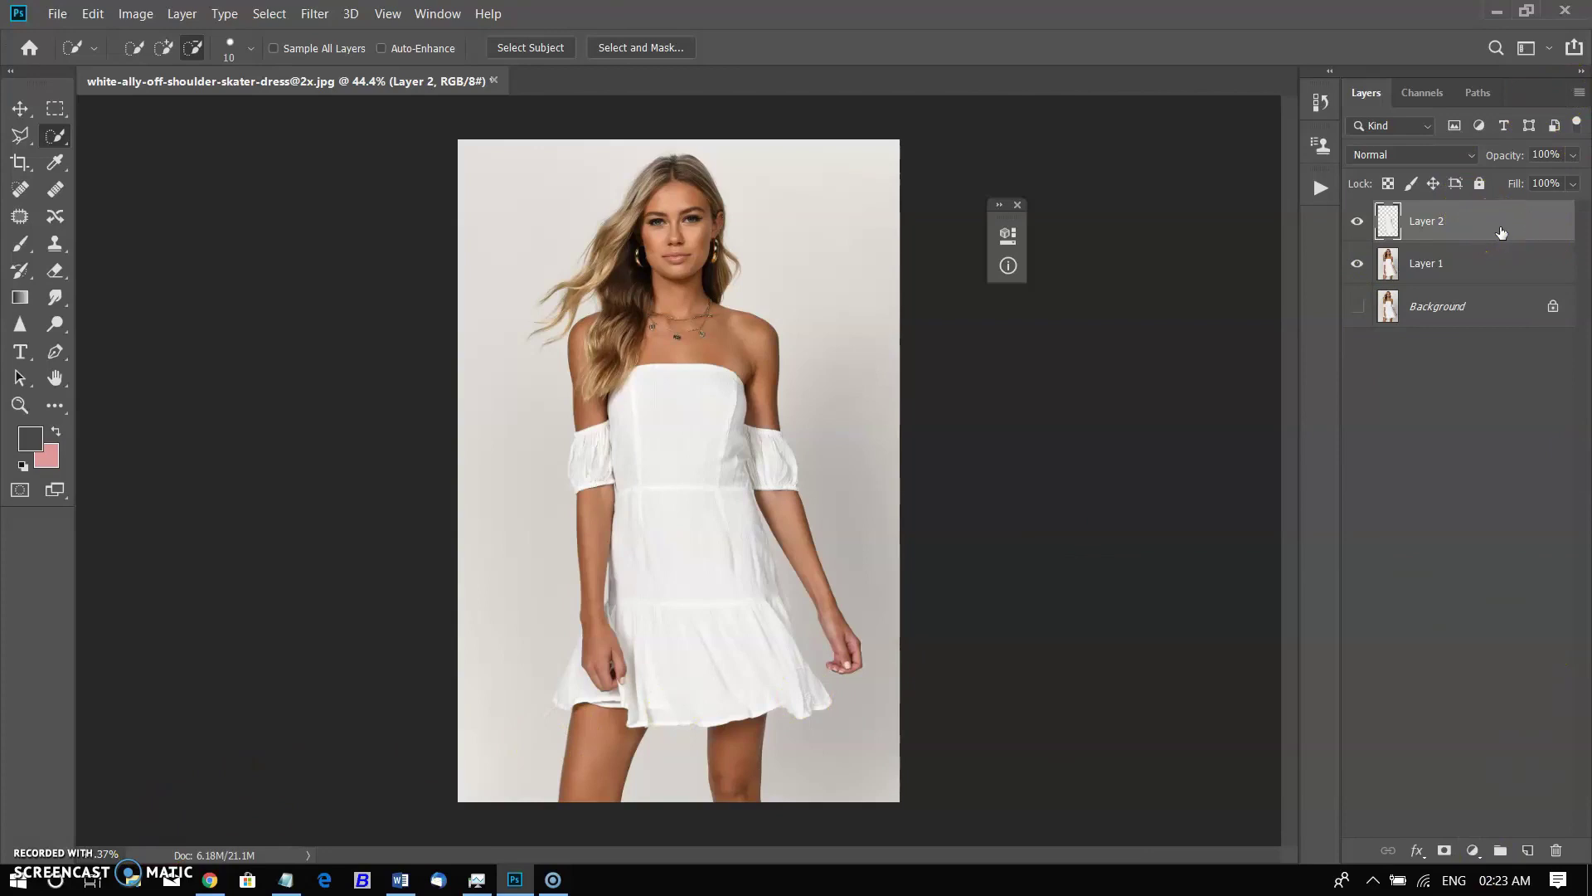
pyautogui.click(1579, 92)
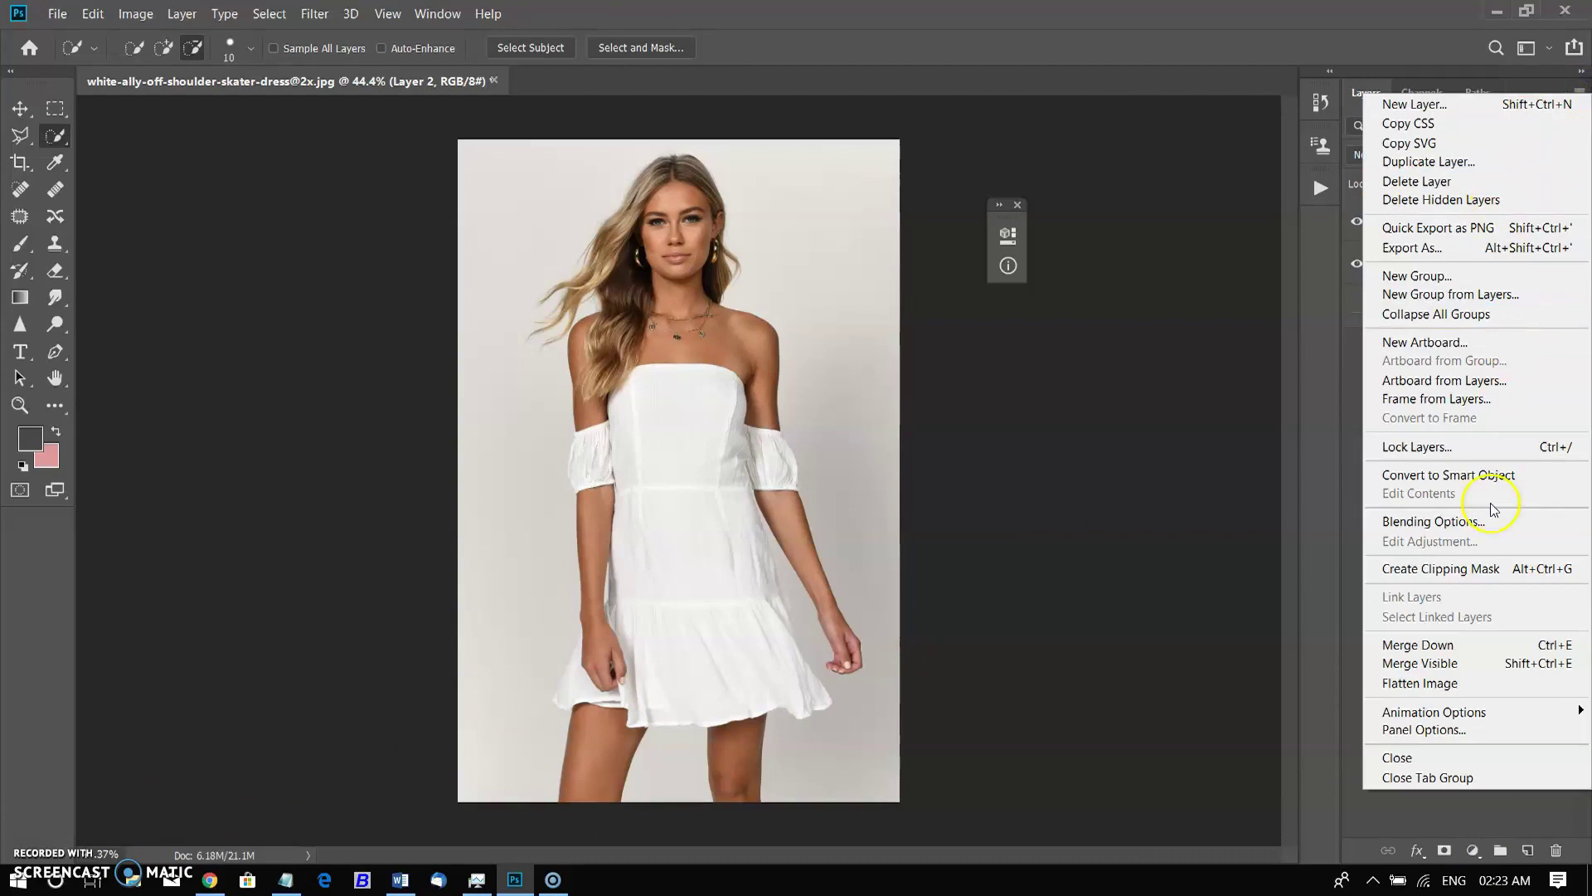
# Give the dress layer a blue Linear Burn Color Overlay at 100% opacity
pyautogui.click(1488, 525)
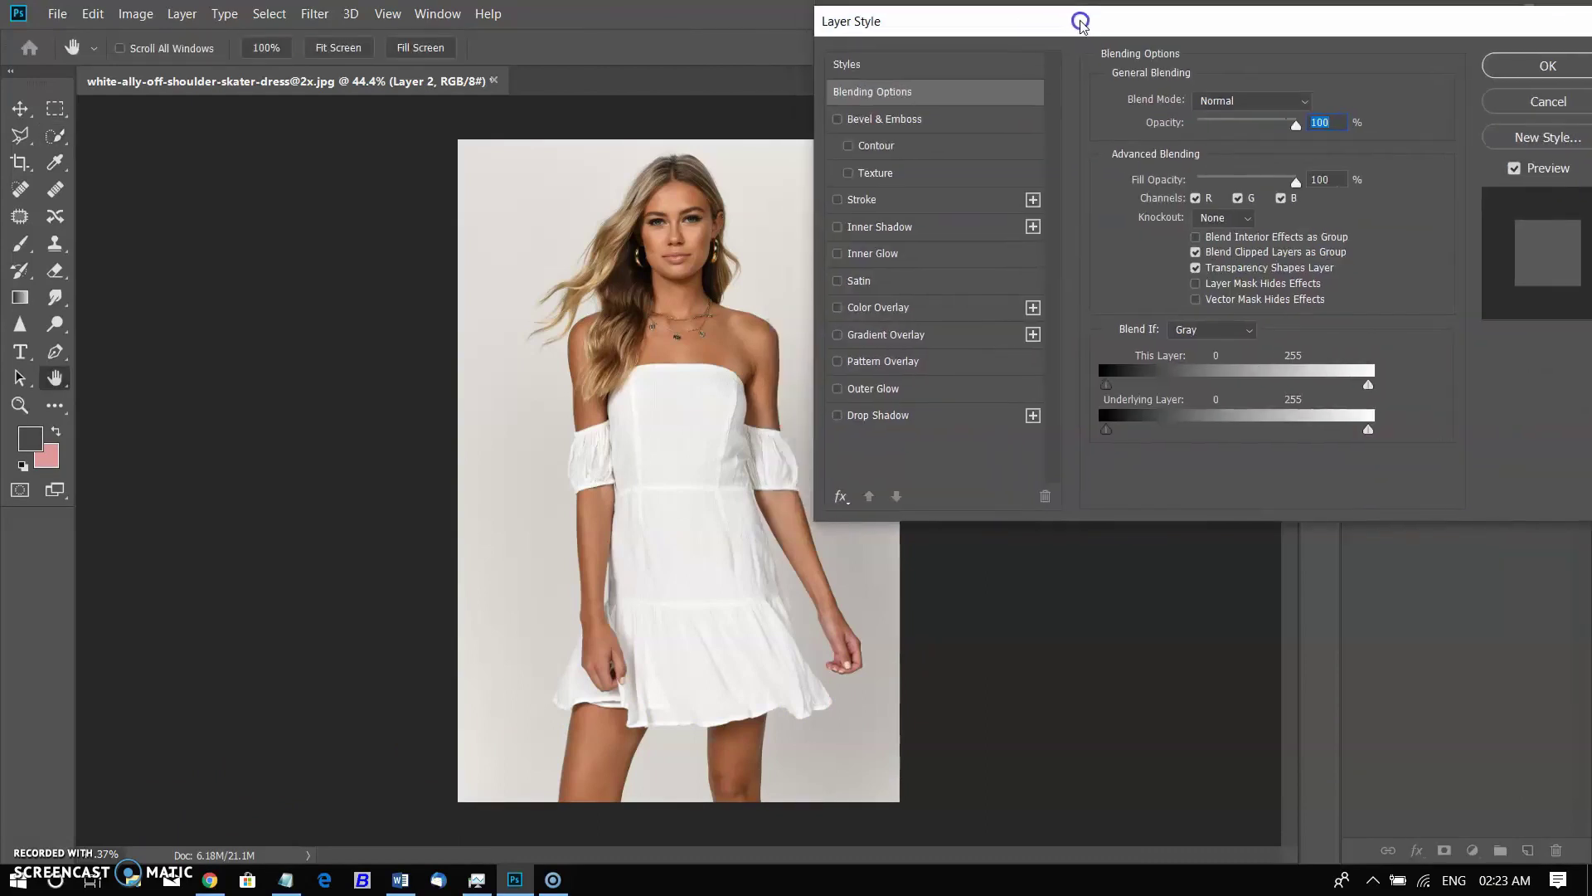
pyautogui.moveTo(1058, 17); pyautogui.dragTo(1076, 17)
pyautogui.click(813, 302)
pyautogui.click(1251, 97)
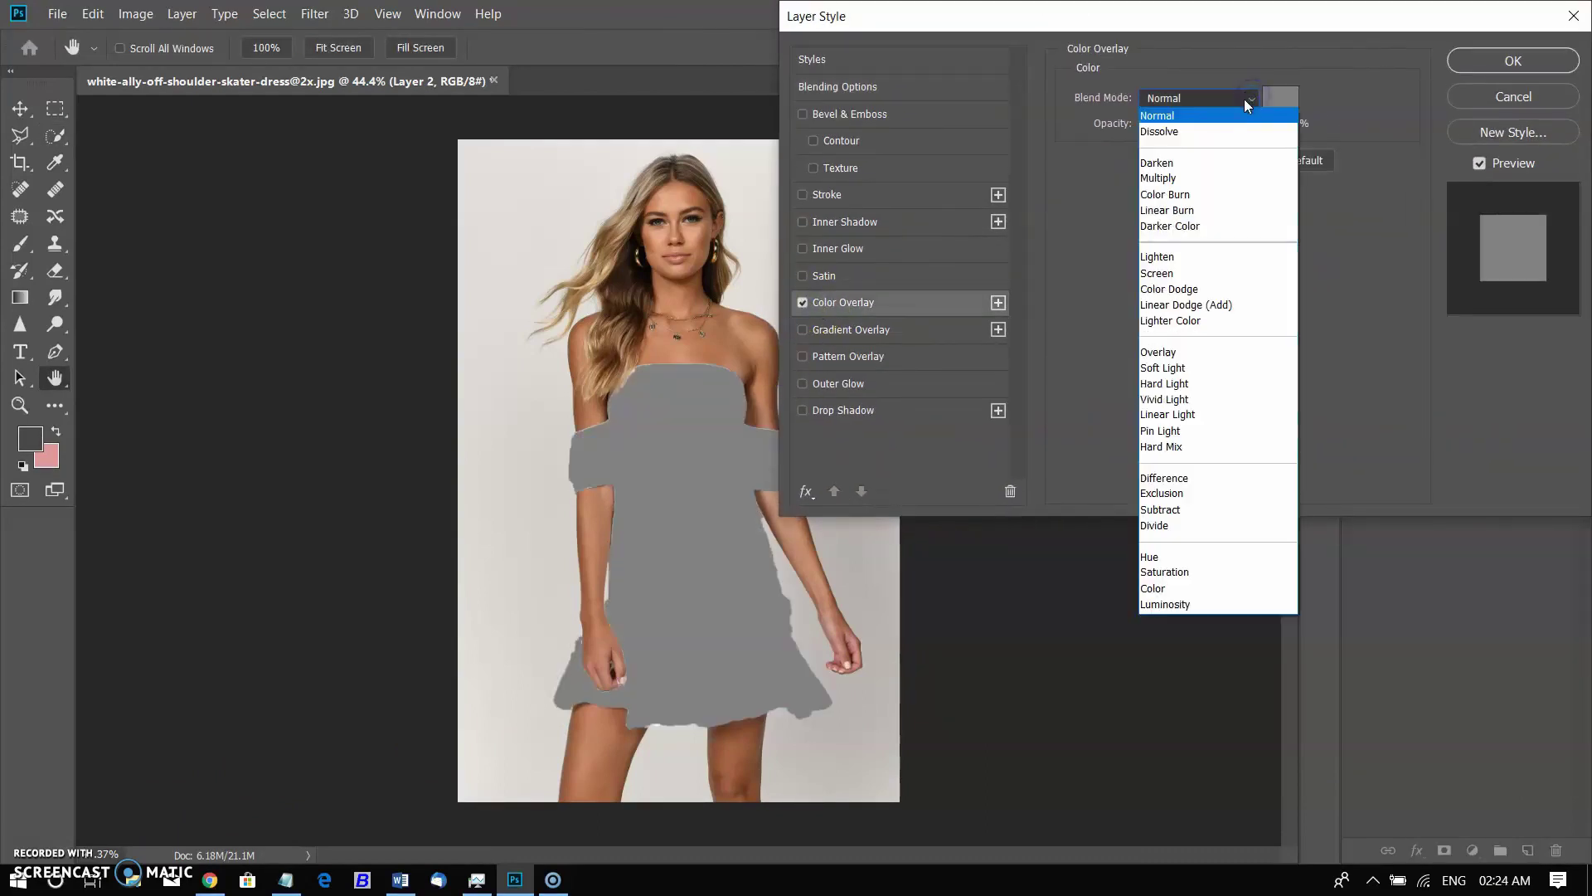
pyautogui.click(1225, 212)
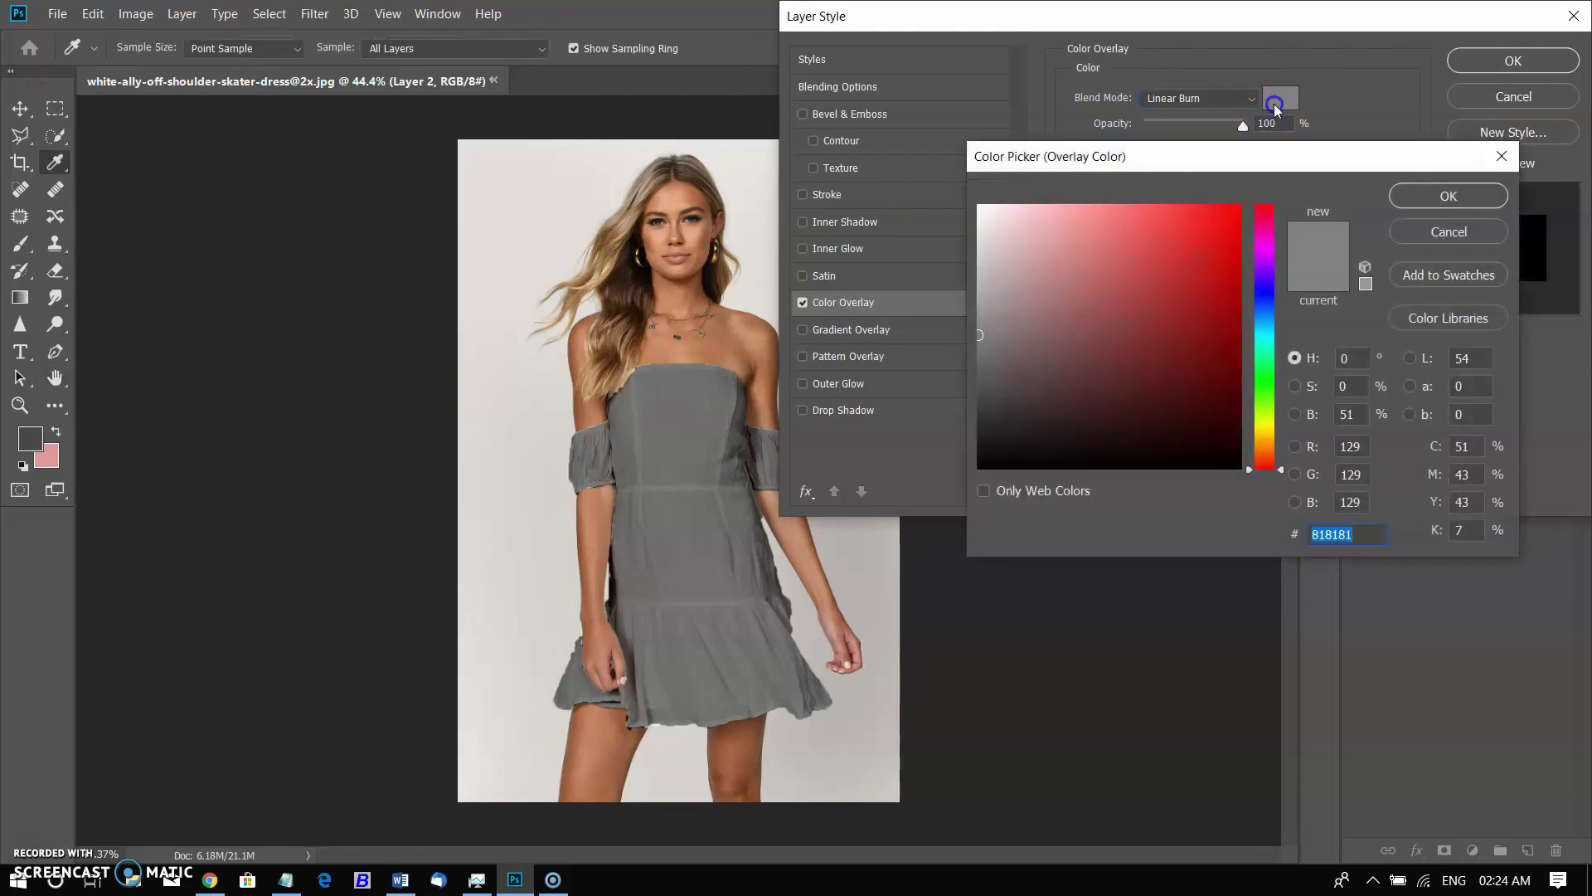
pyautogui.moveTo(1217, 219); pyautogui.dragTo(1109, 393)
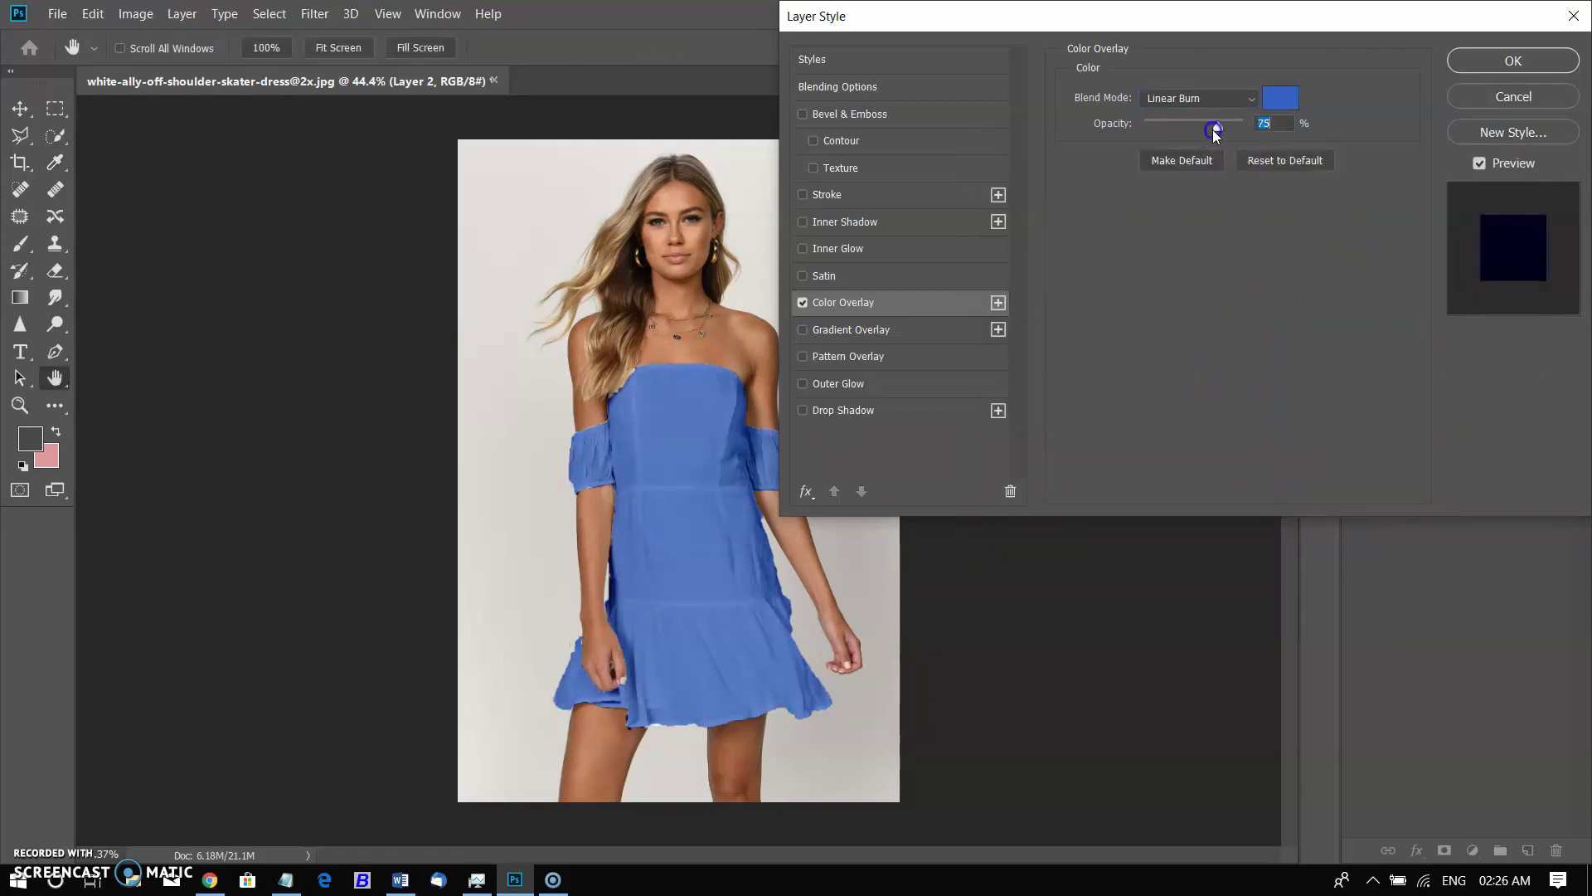
pyautogui.moveTo(1214, 133); pyautogui.dragTo(1264, 135)
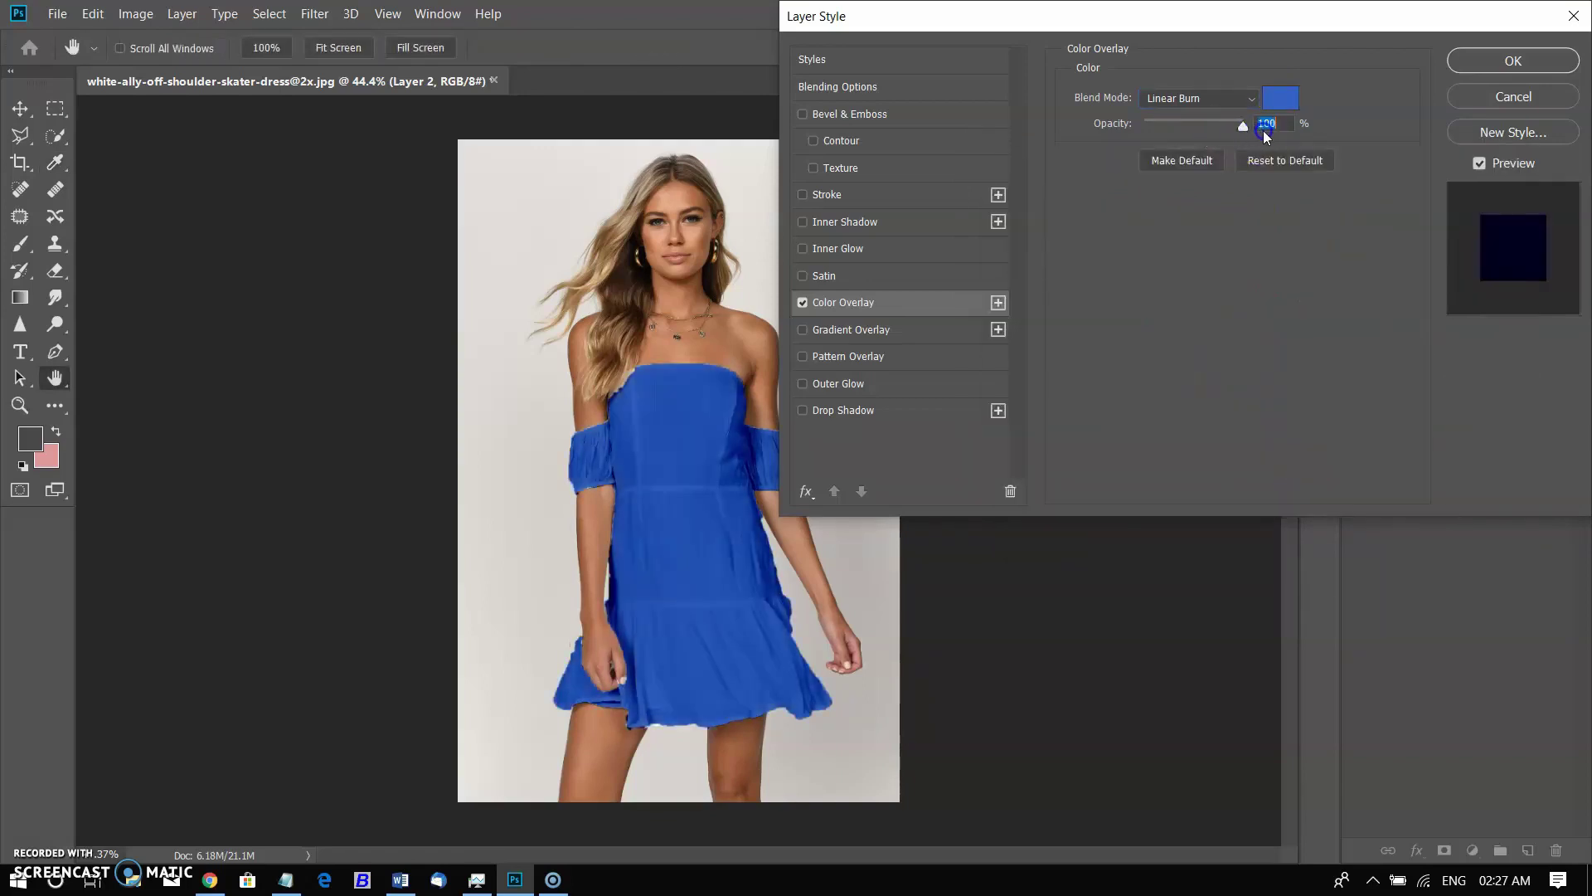
pyautogui.click(1475, 63)
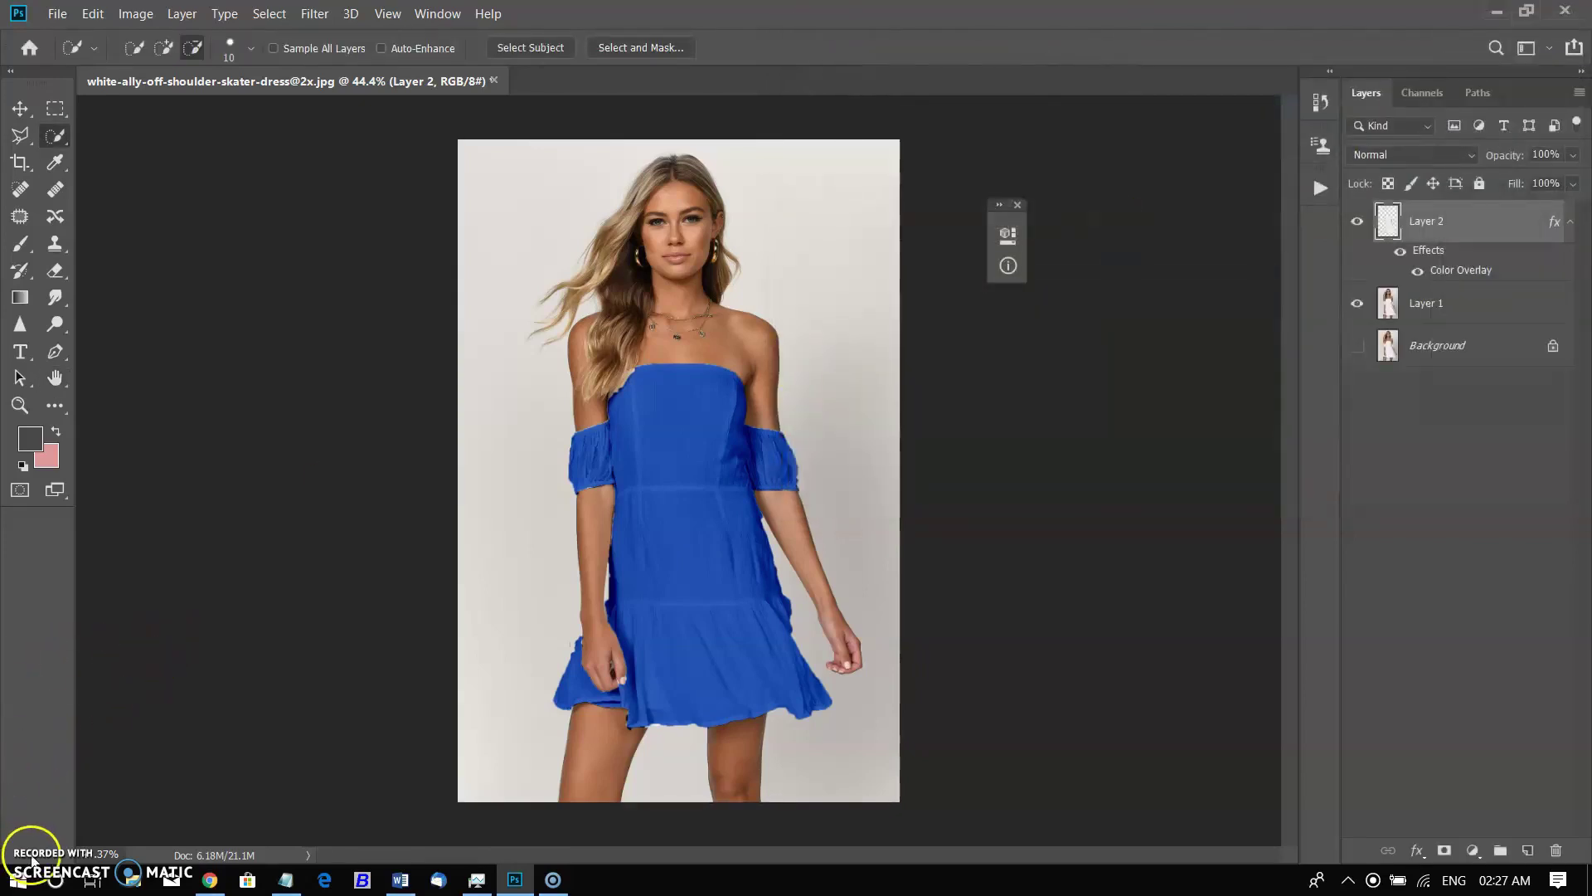
# Duplicate Layer 1 above Layer 2 and give the copy an inverted layer mask
pyautogui.press('z')
pyautogui.moveTo(593, 496); pyautogui.dragTo(1040, 672)
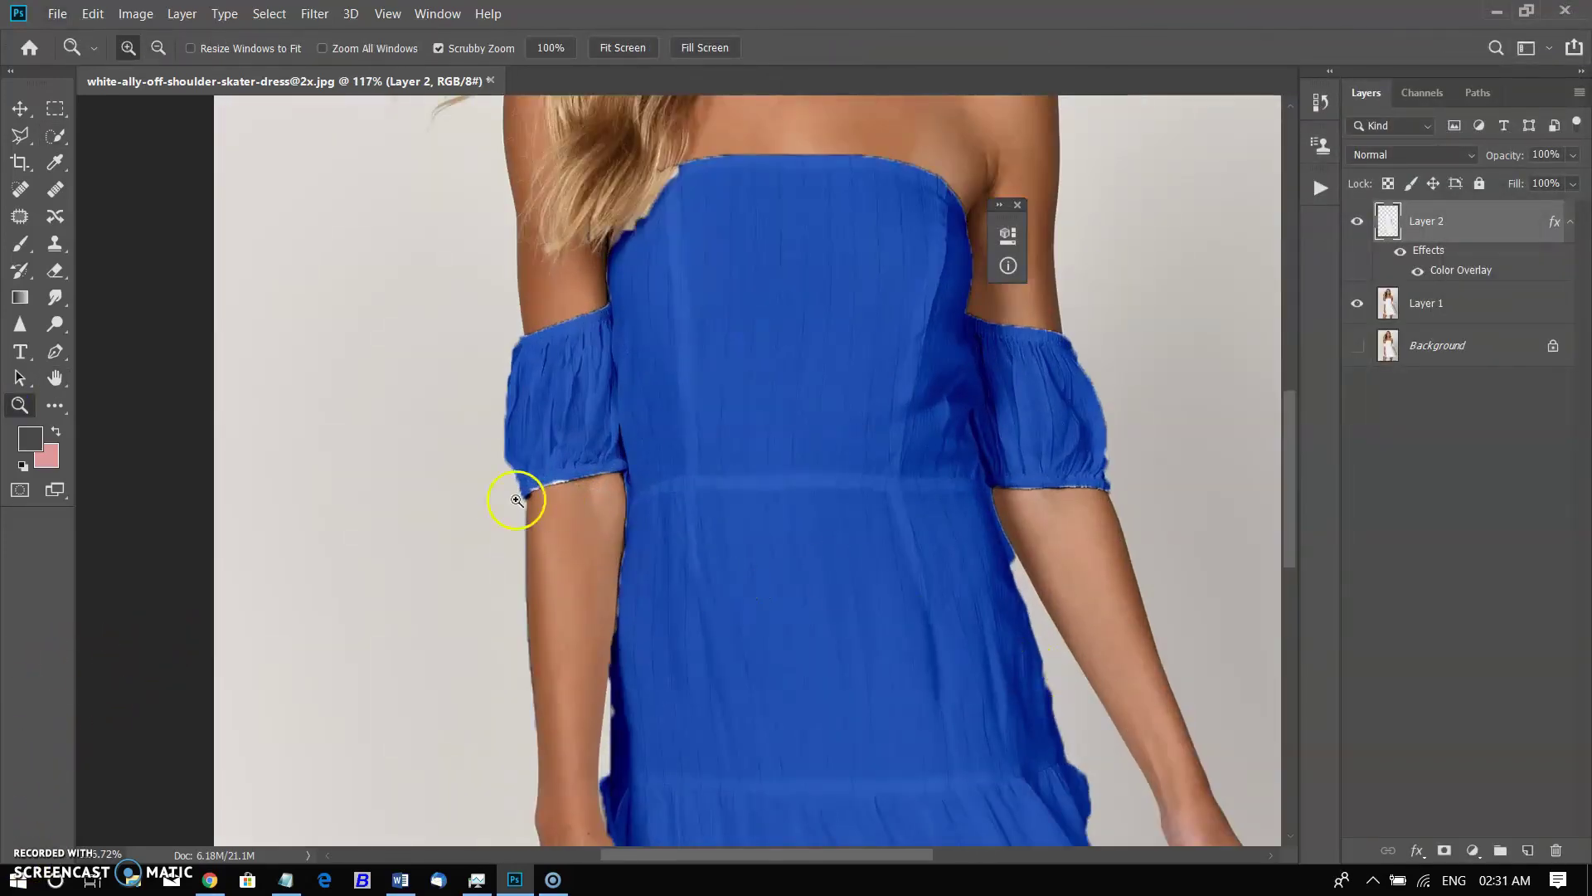
pyautogui.click(1486, 305)
pyautogui.hotkey('ctrl', 'j')
pyautogui.moveTo(1486, 305); pyautogui.dragTo(1499, 221)
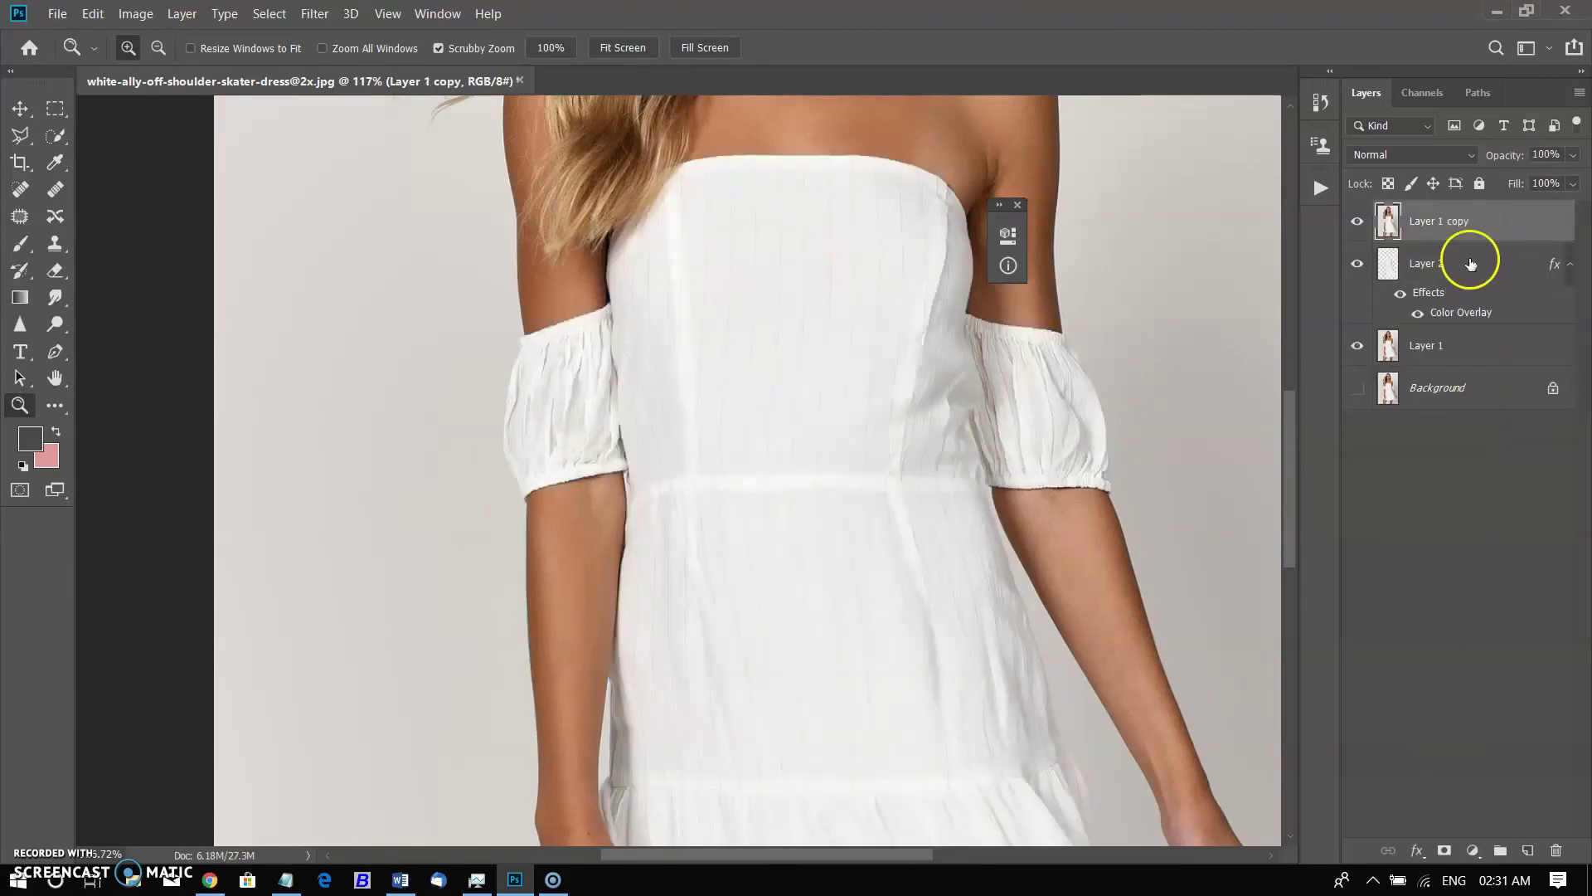
pyautogui.click(1443, 850)
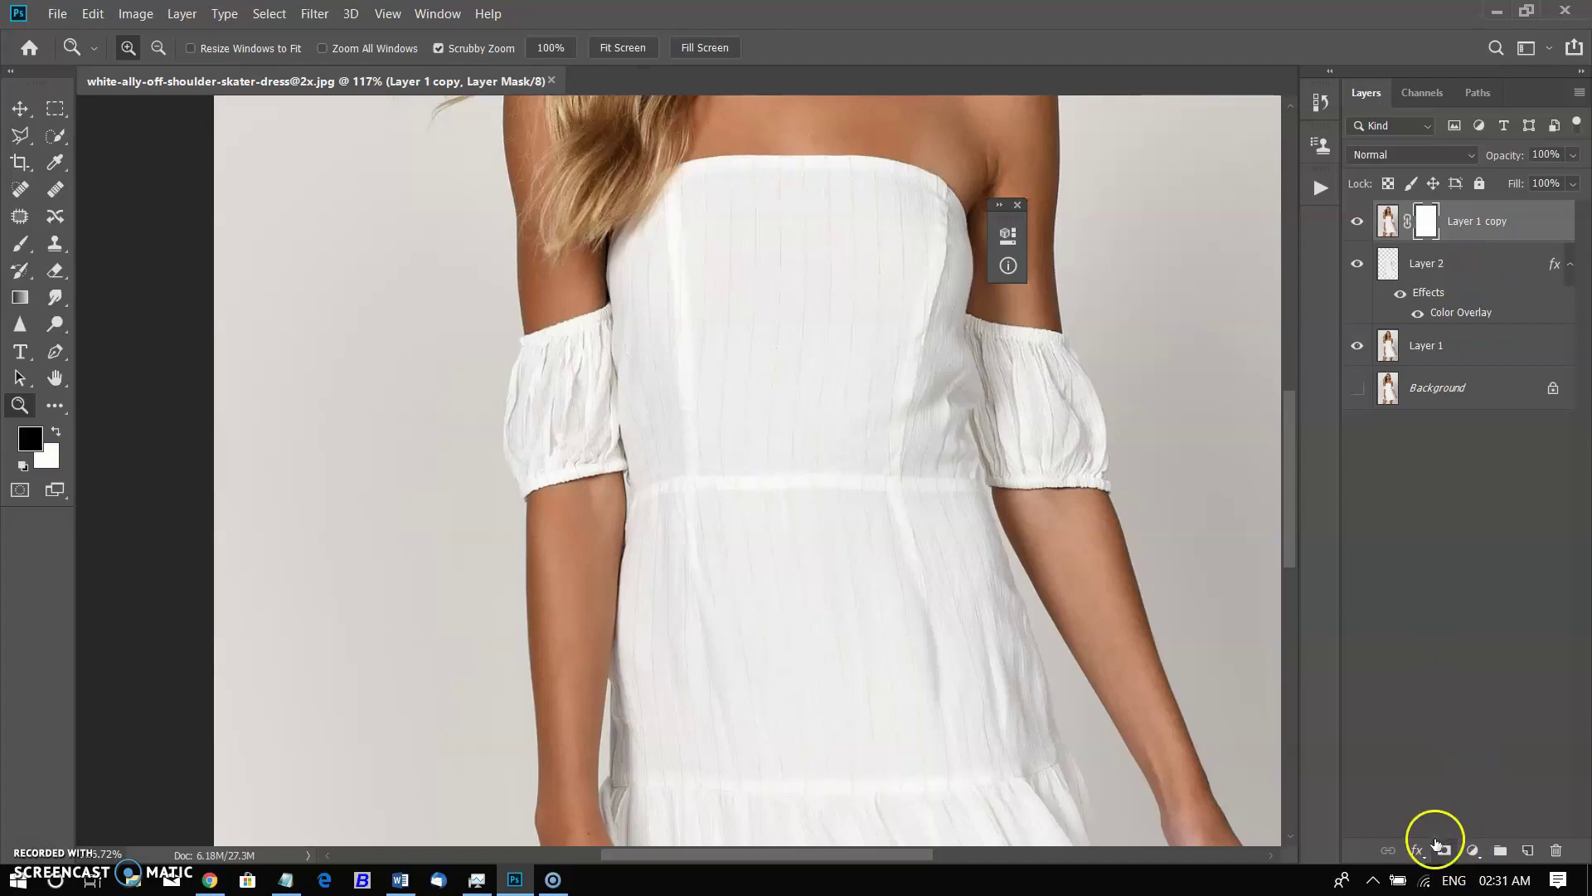
pyautogui.hotkey('ctrl', 'i')
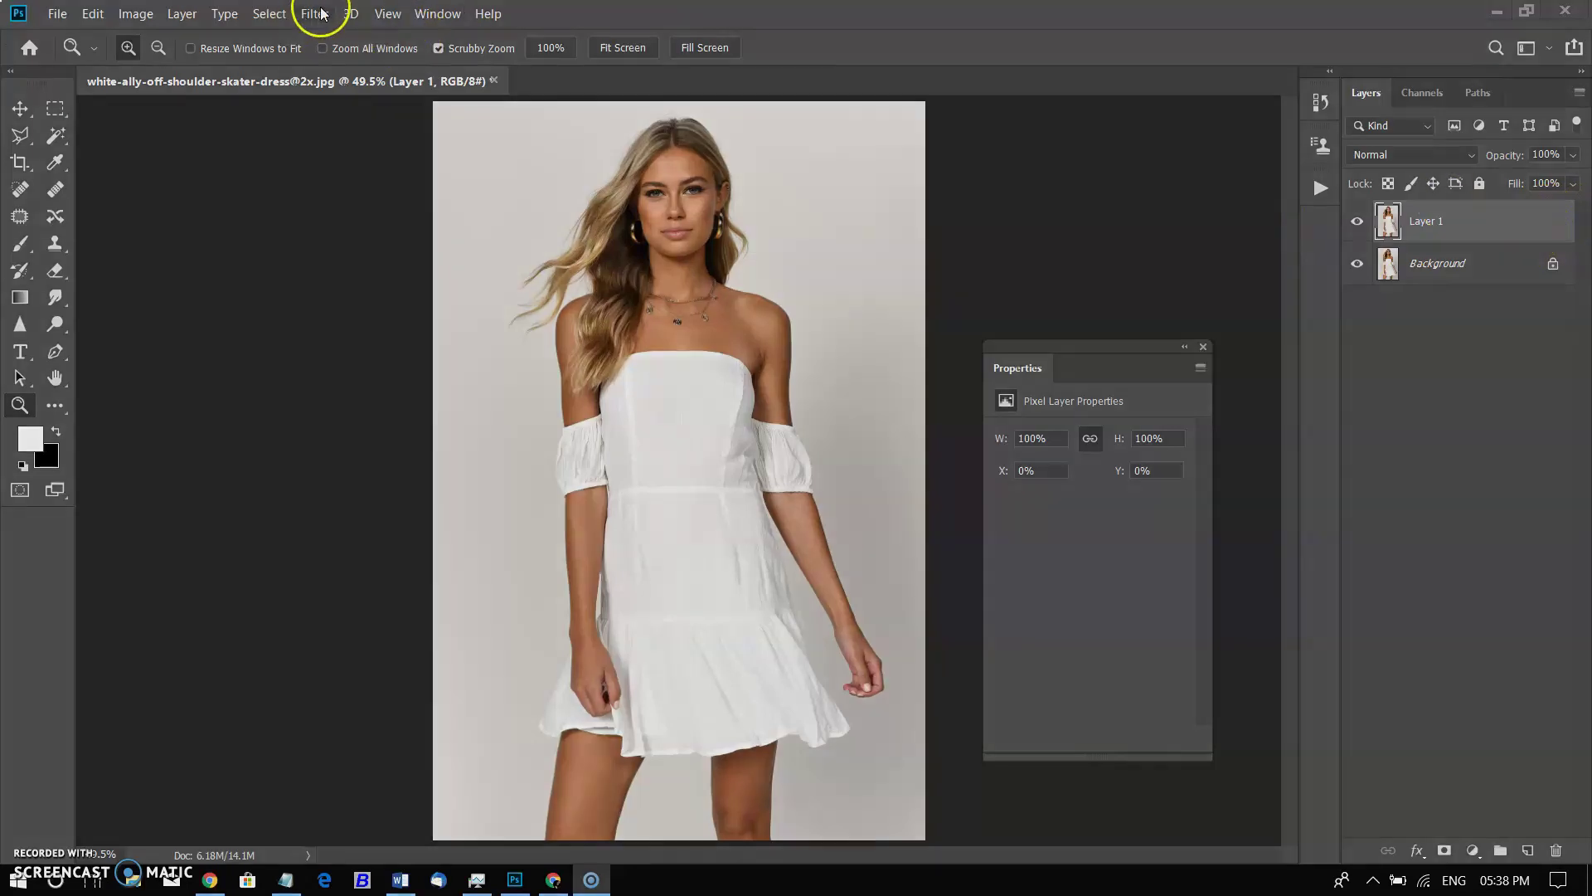
# Load the saved whitecloth channel selection and add it as a mask on Layer 1
pyautogui.click(315, 12)
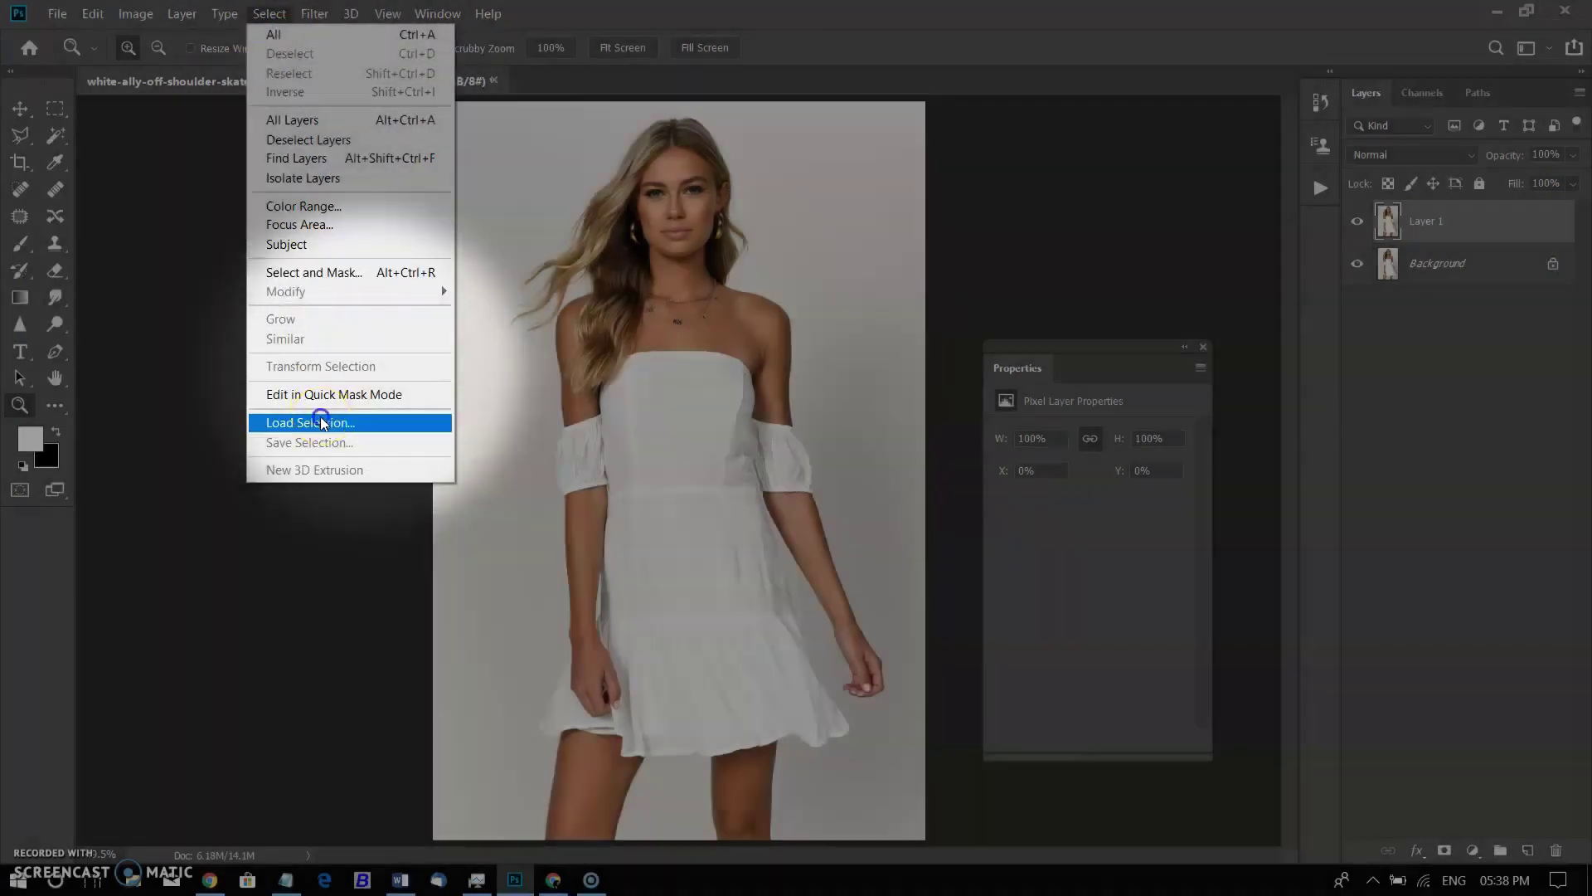
pyautogui.click(319, 422)
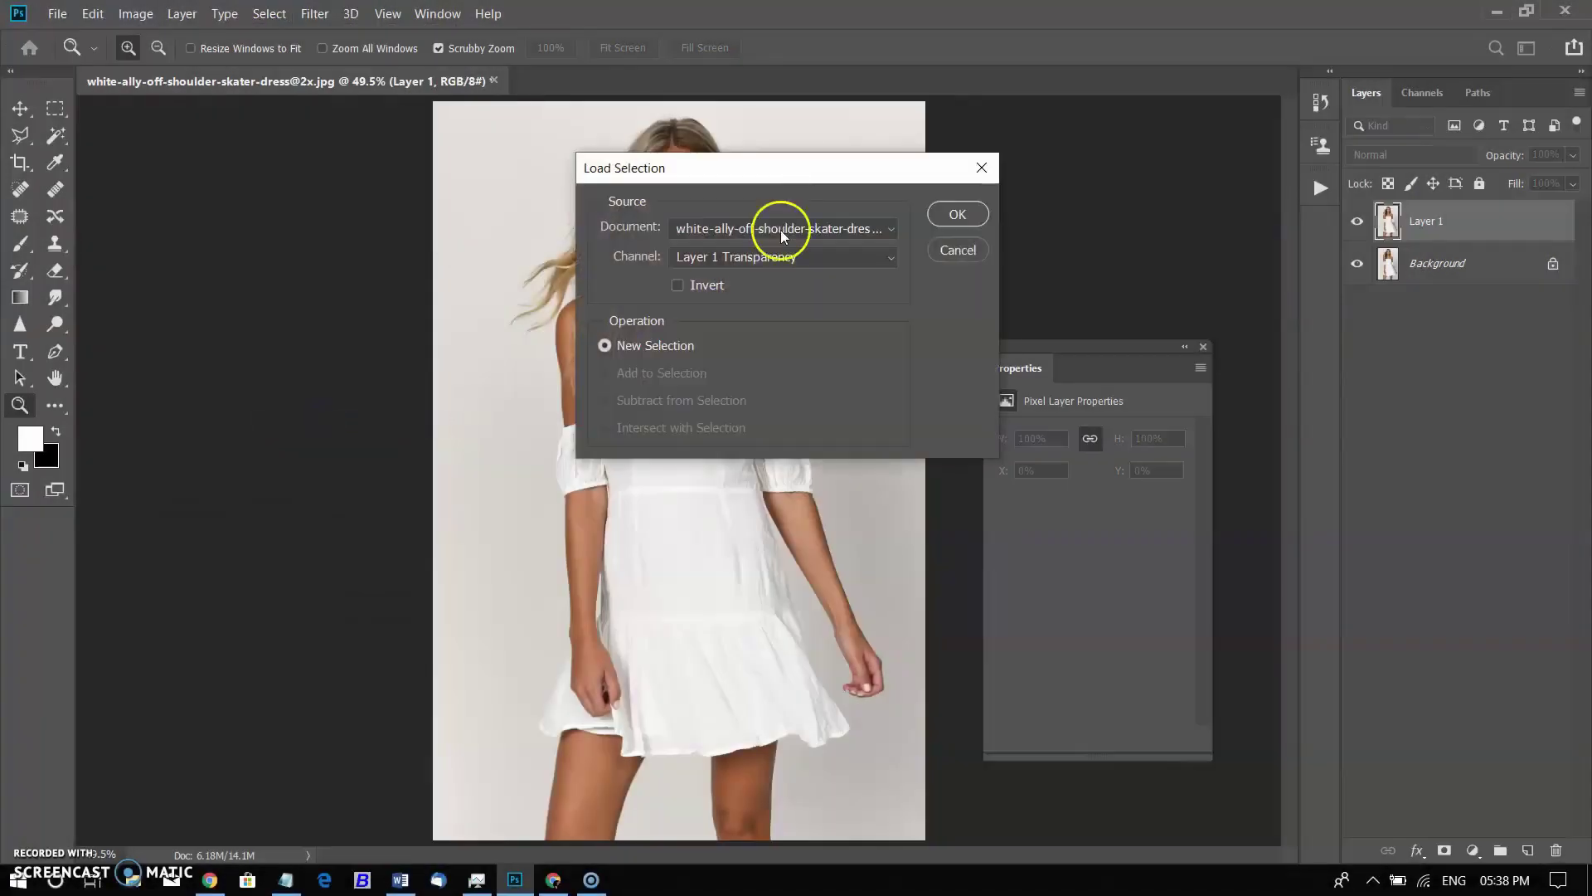
pyautogui.click(774, 257)
pyautogui.click(739, 322)
pyautogui.click(958, 215)
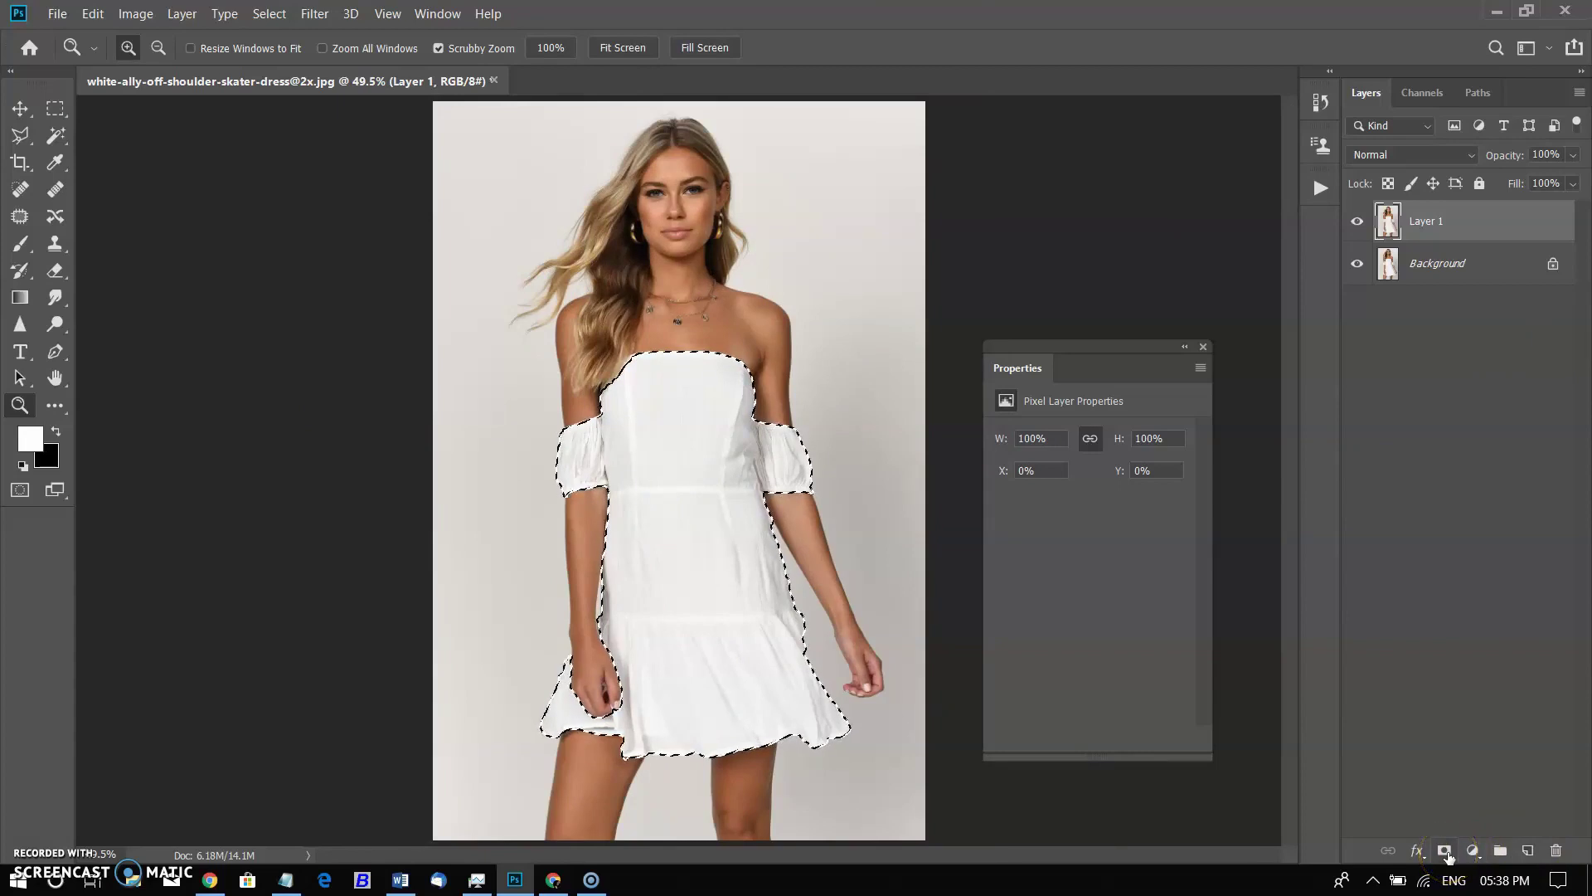
pyautogui.click(1444, 851)
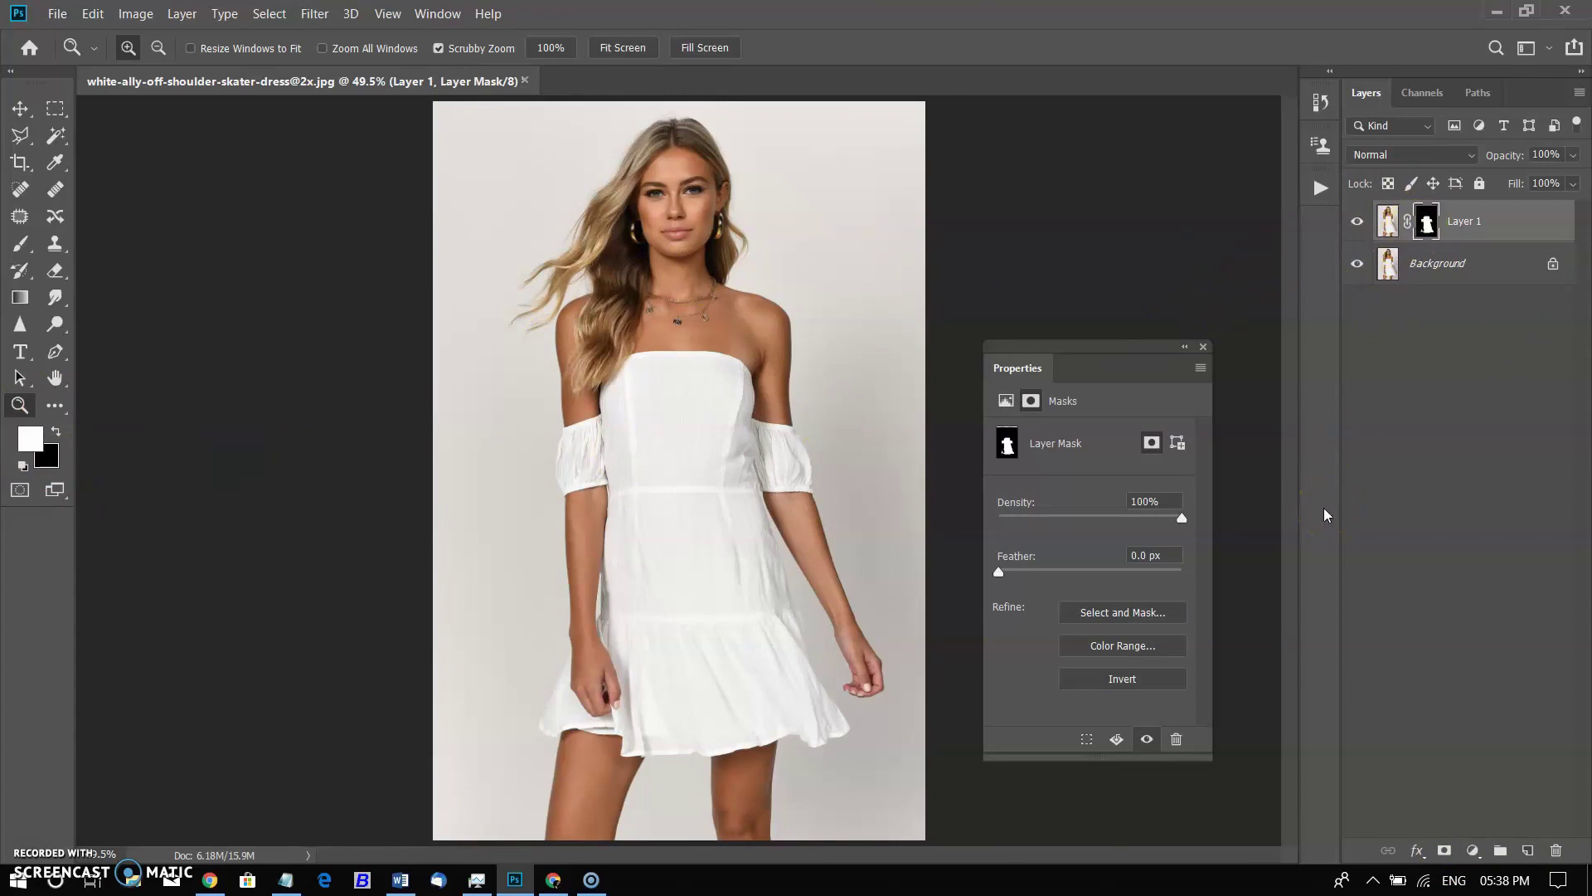
pyautogui.click(1544, 232)
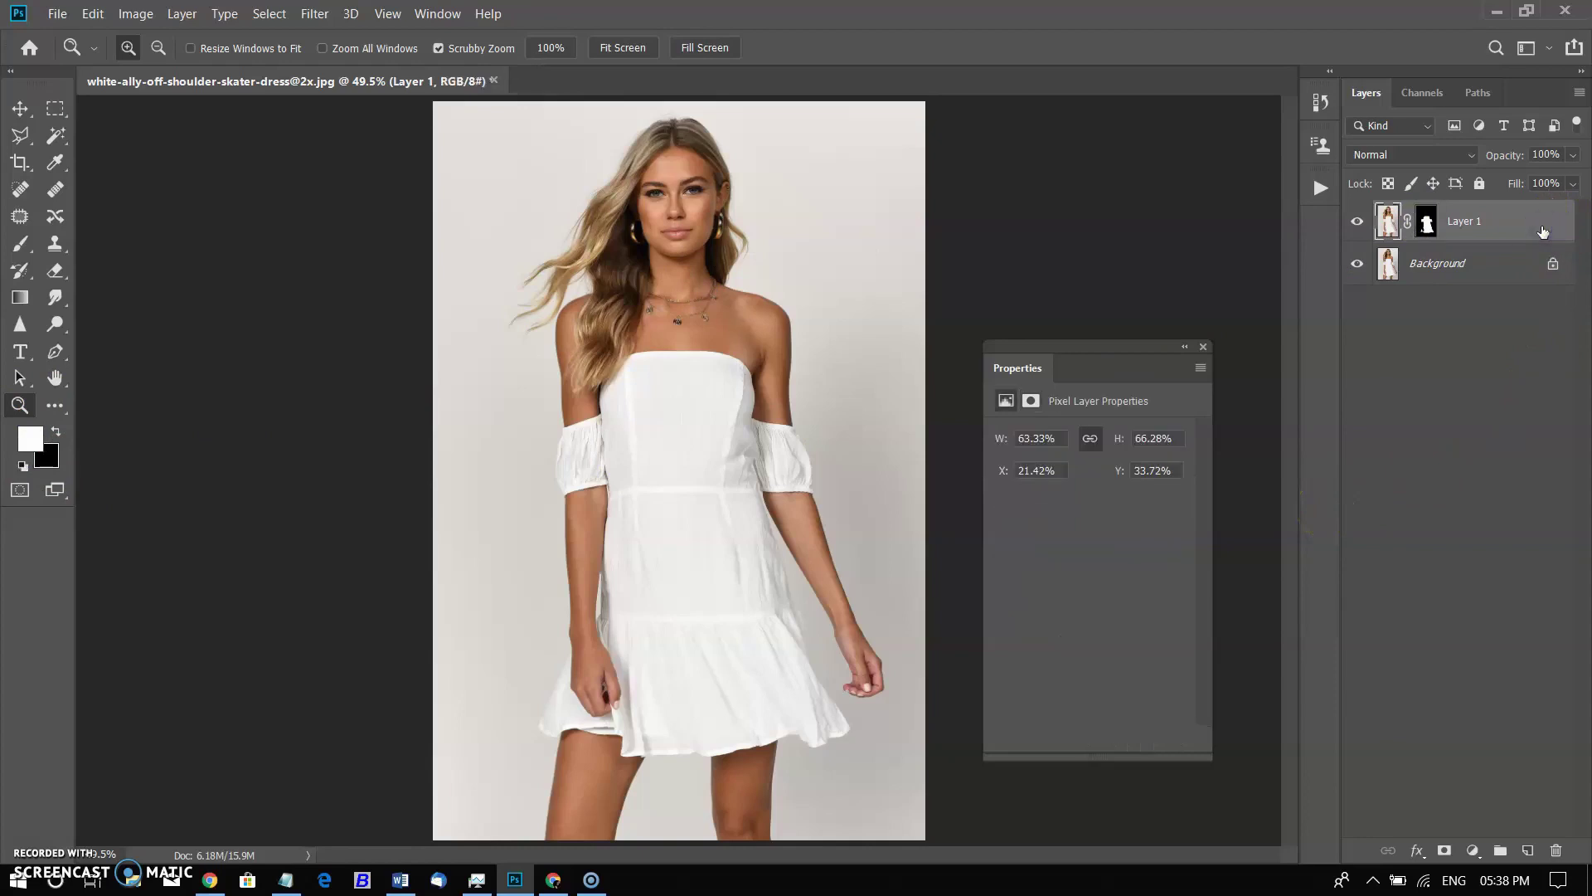
# Apply a red Color Overlay in Linear Burn blend mode to Layer 1
pyautogui.doubleClick(1543, 232)
pyautogui.click(835, 302)
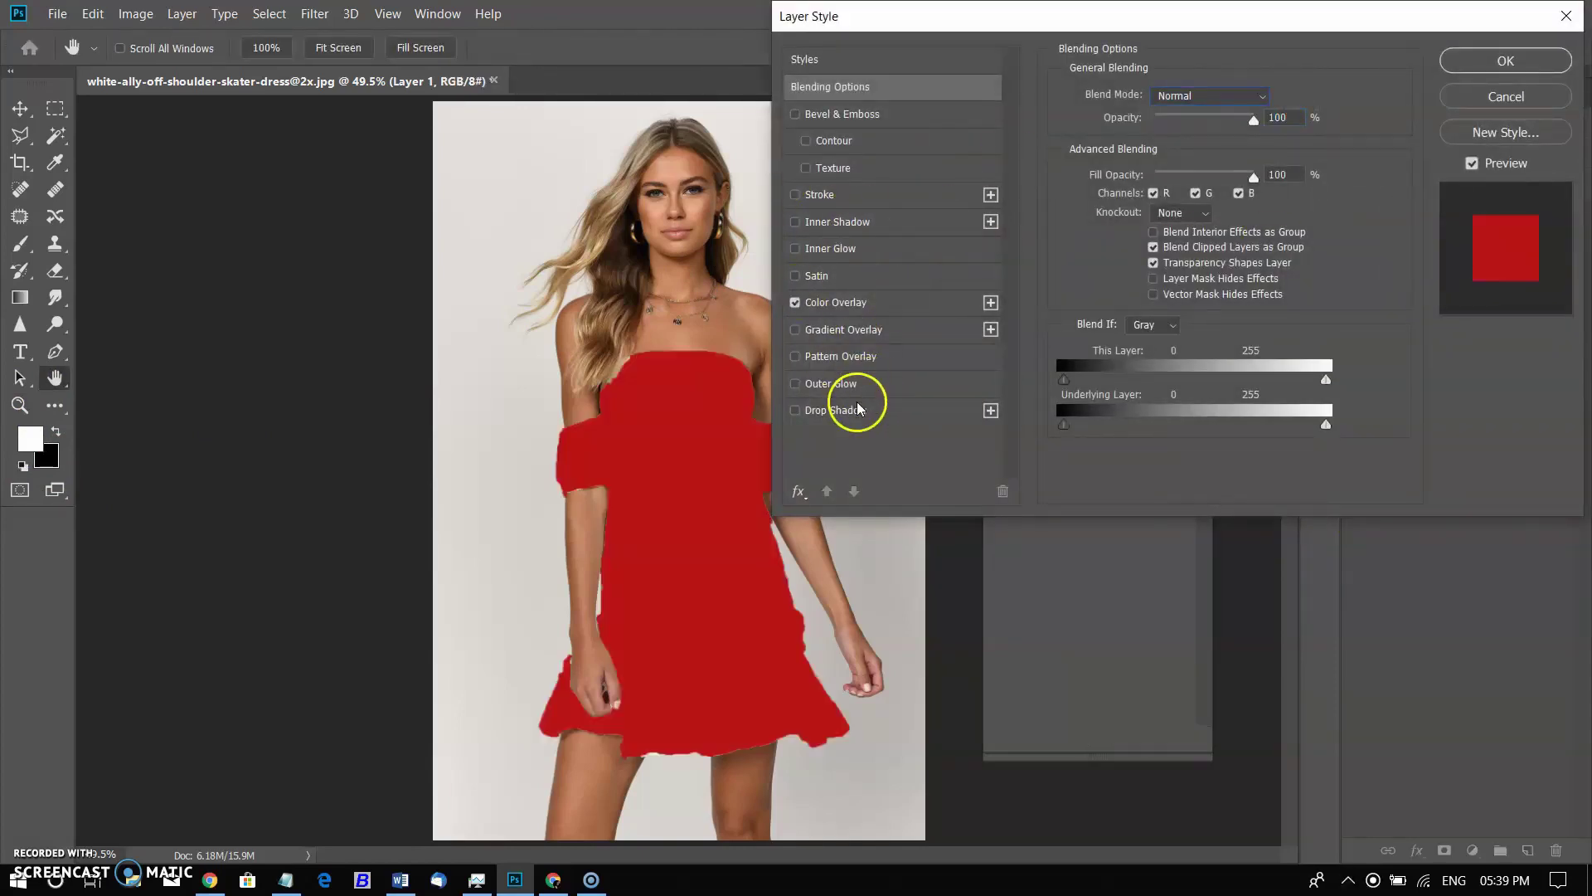
pyautogui.click(884, 303)
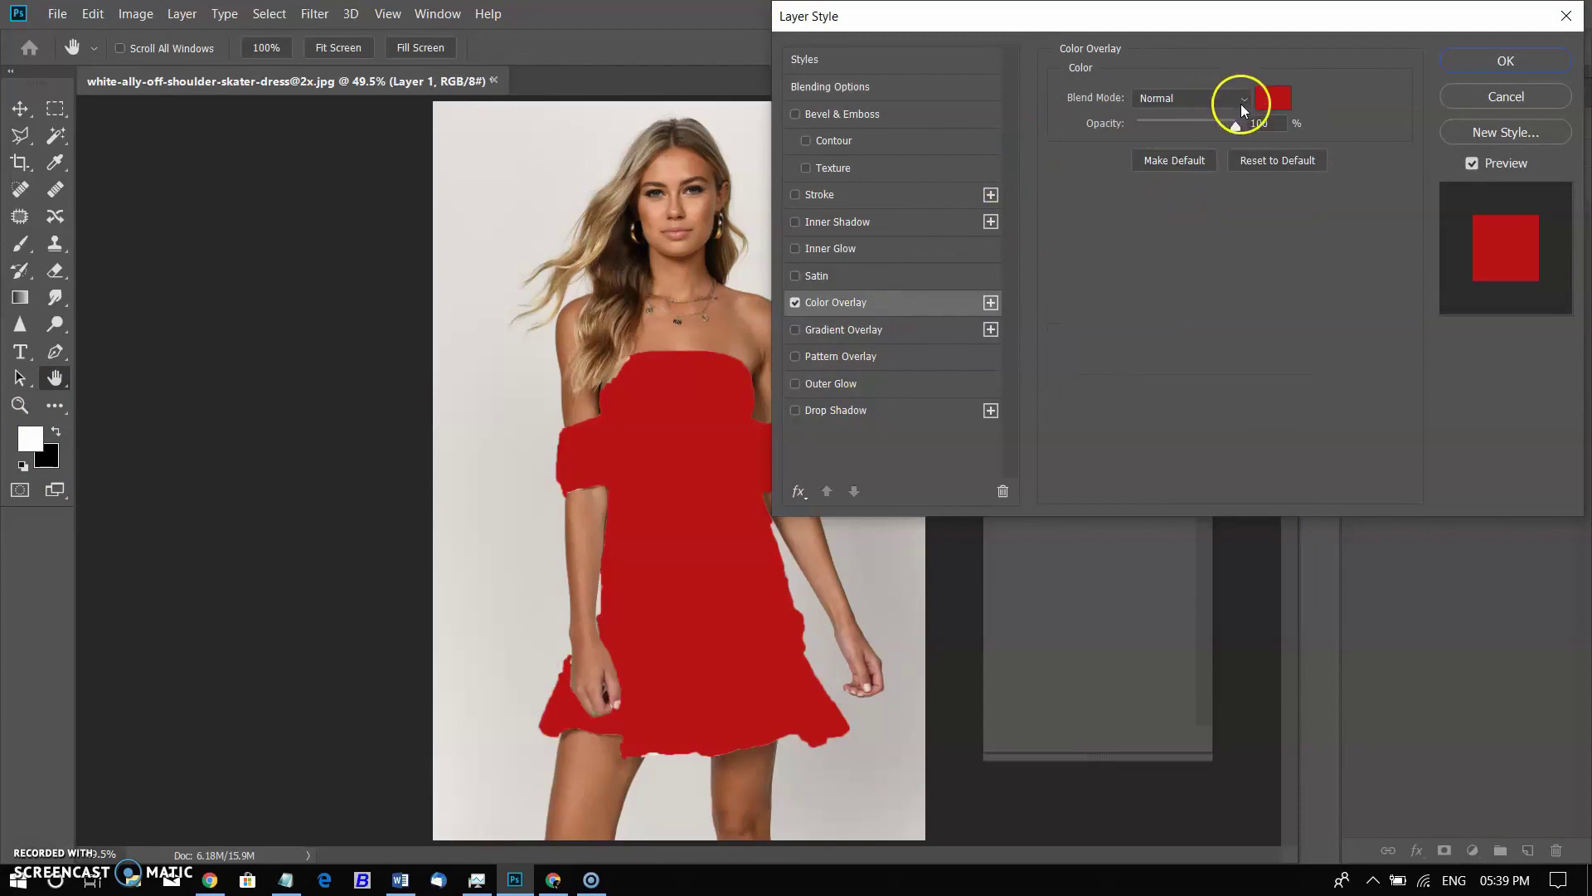
pyautogui.click(1240, 100)
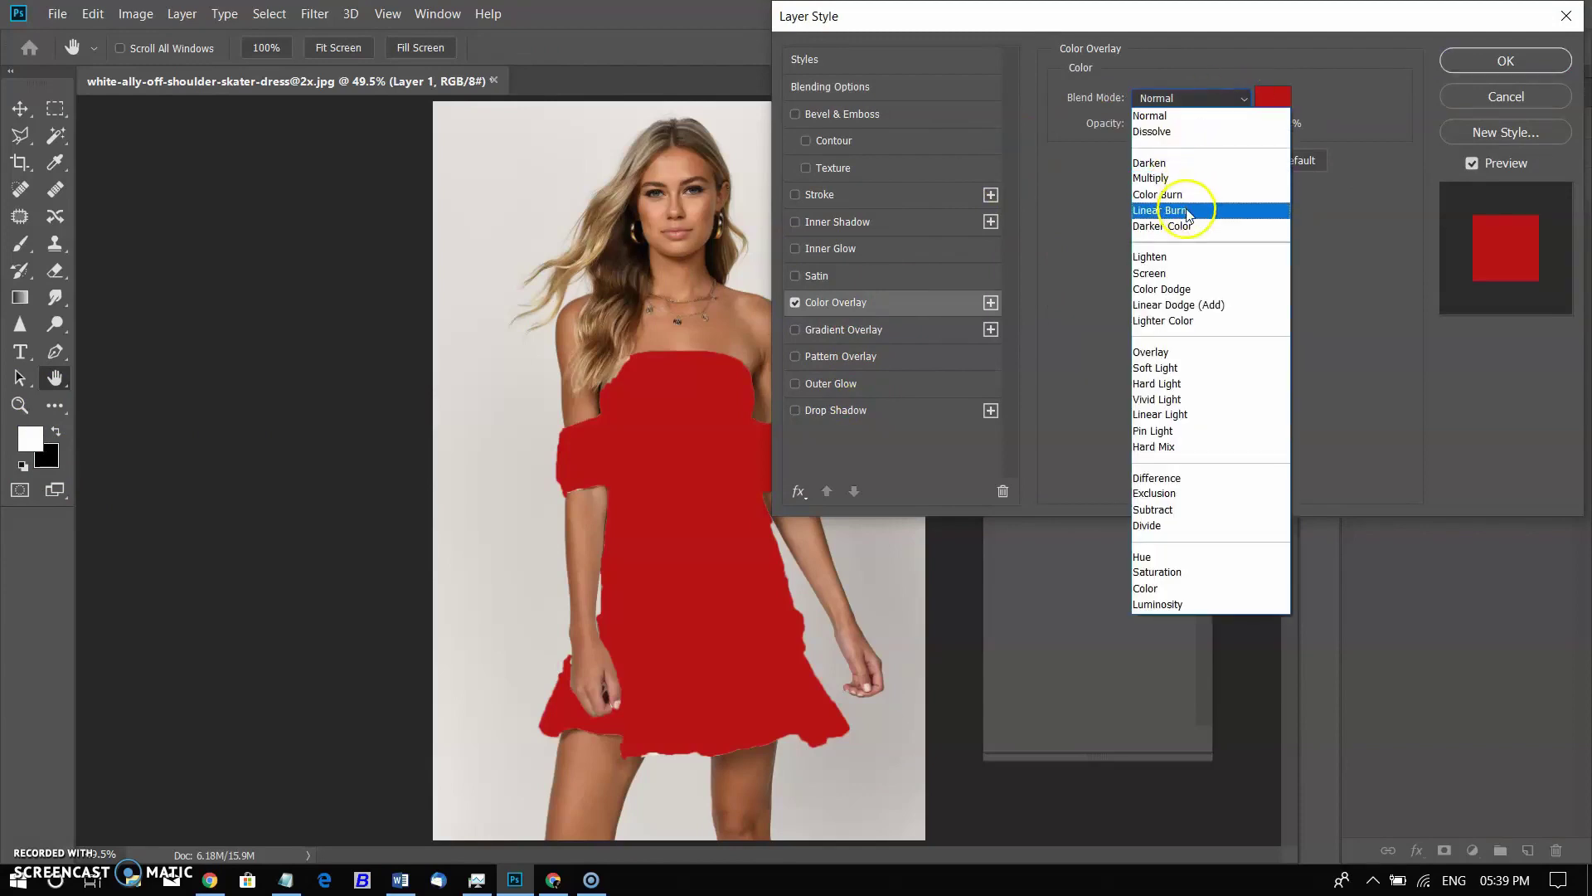
pyautogui.click(1187, 213)
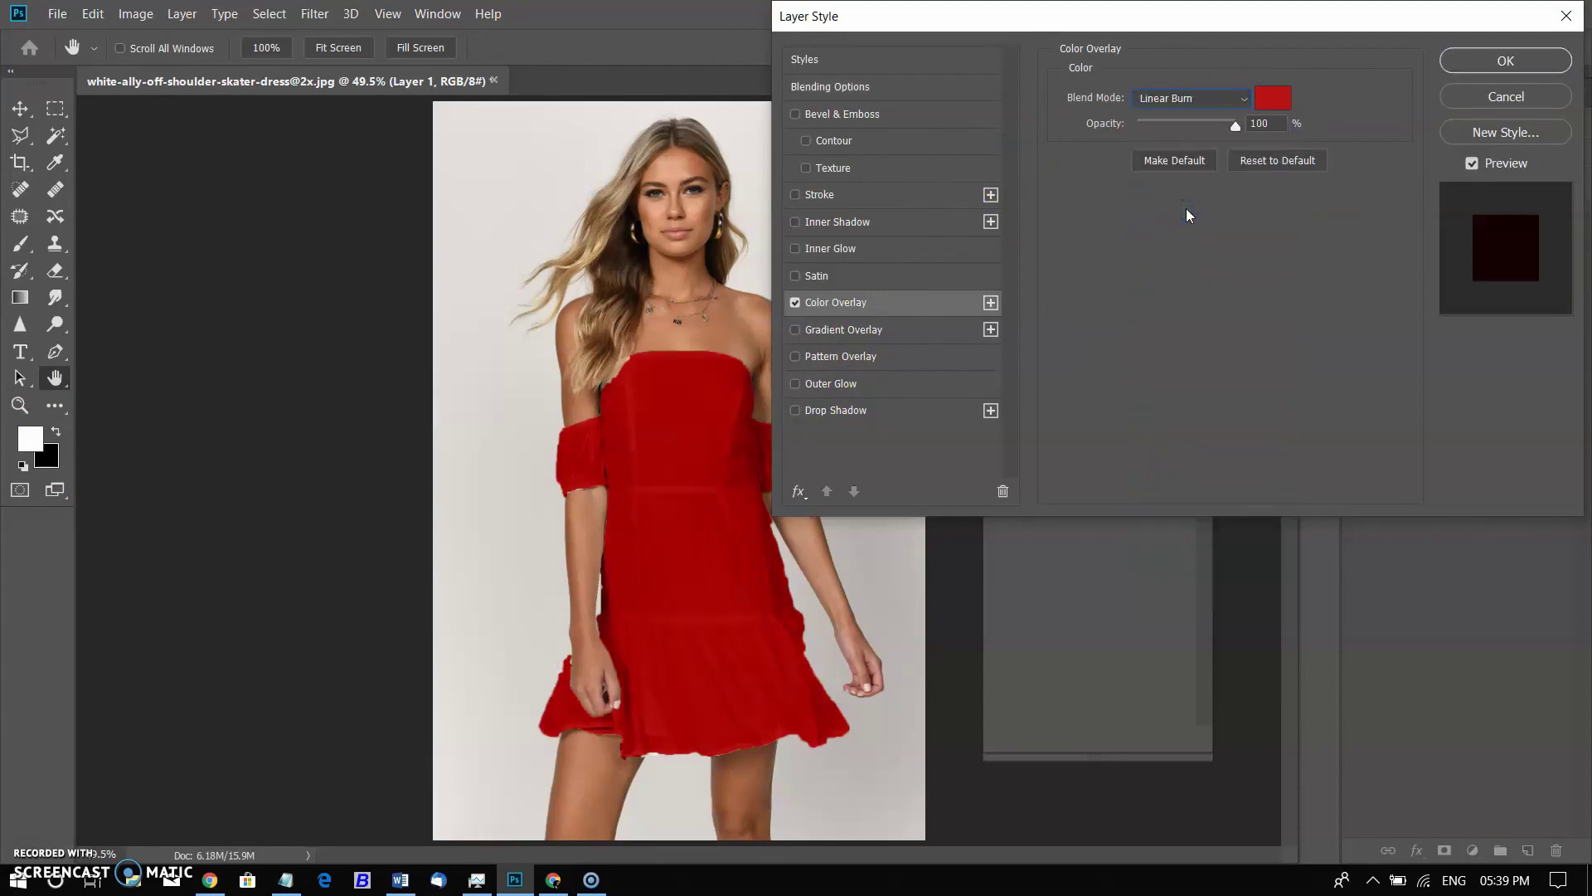
pyautogui.click(1493, 61)
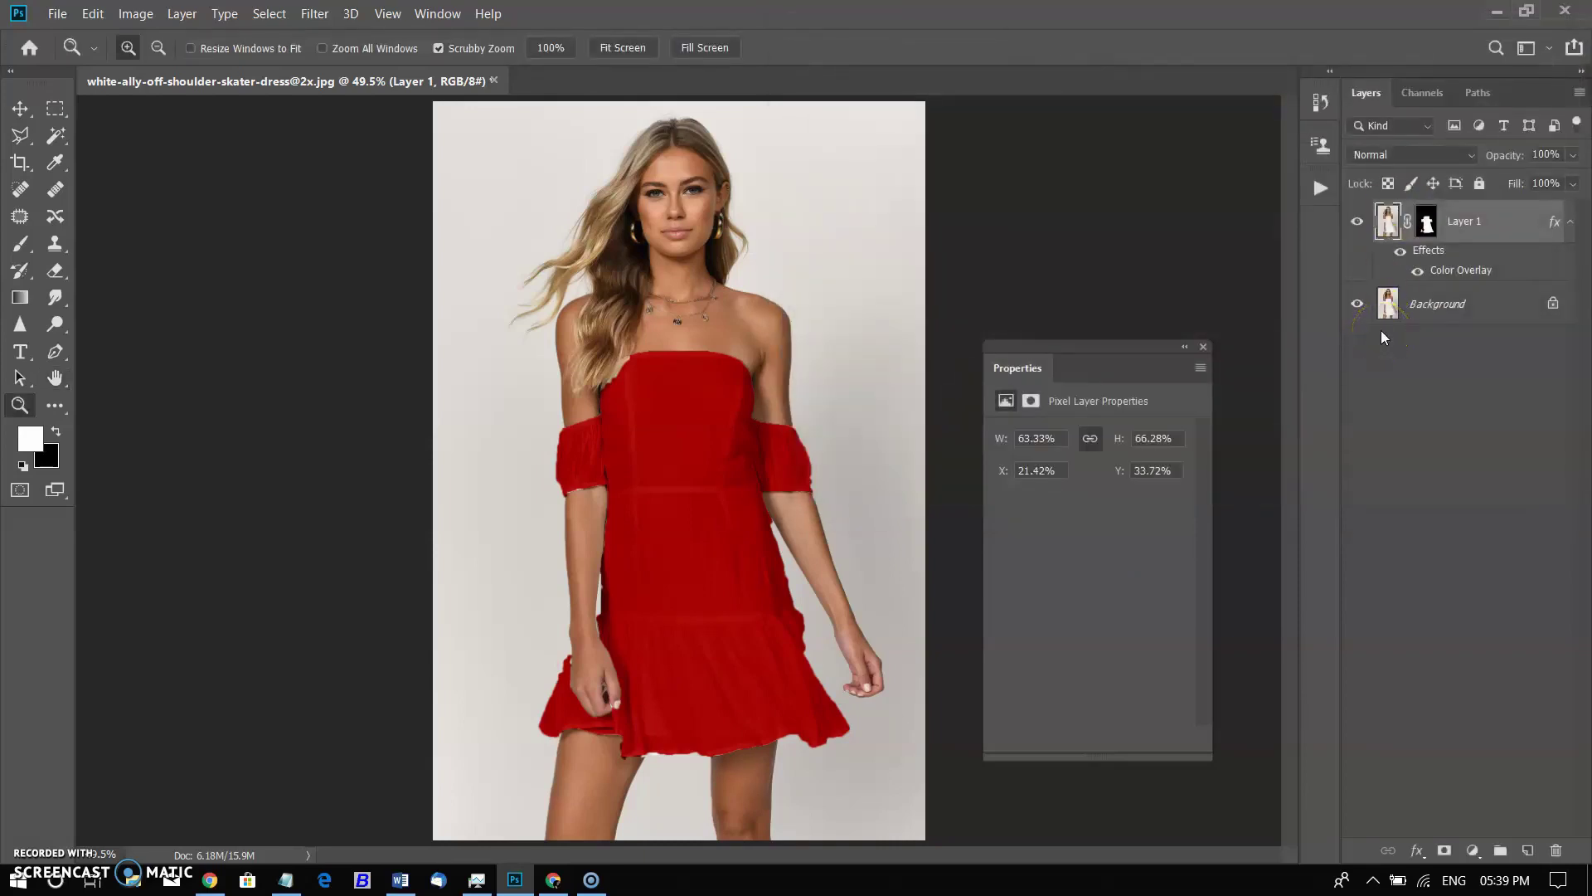
# With an enlarged brush, paint Layer 1's mask along the neckline's upper-left edge
pyautogui.click(1427, 222)
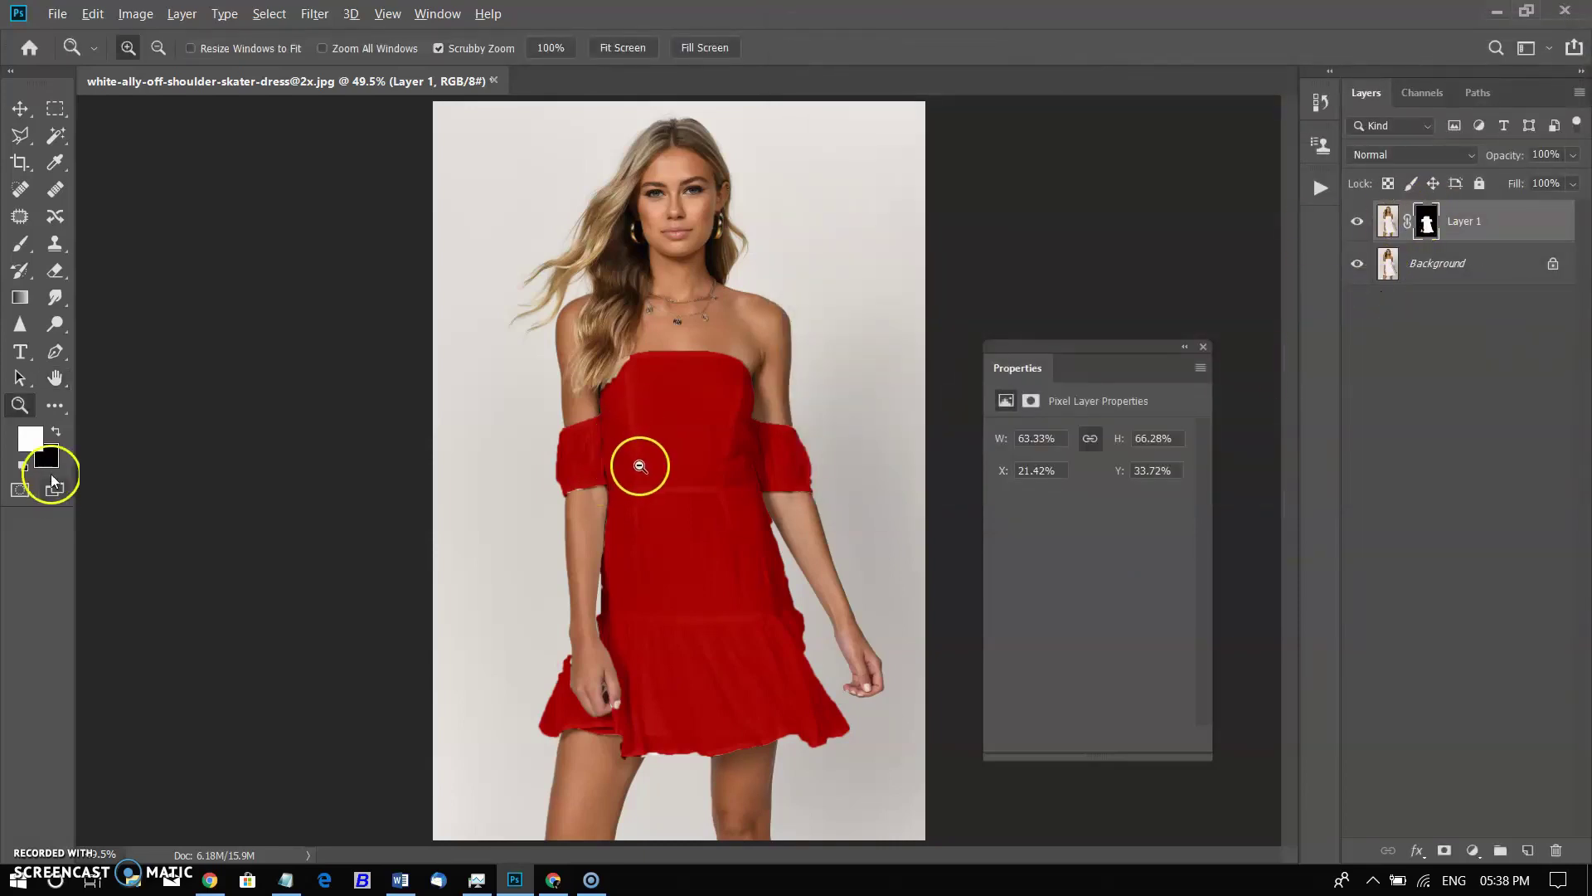
pyautogui.click(640, 465)
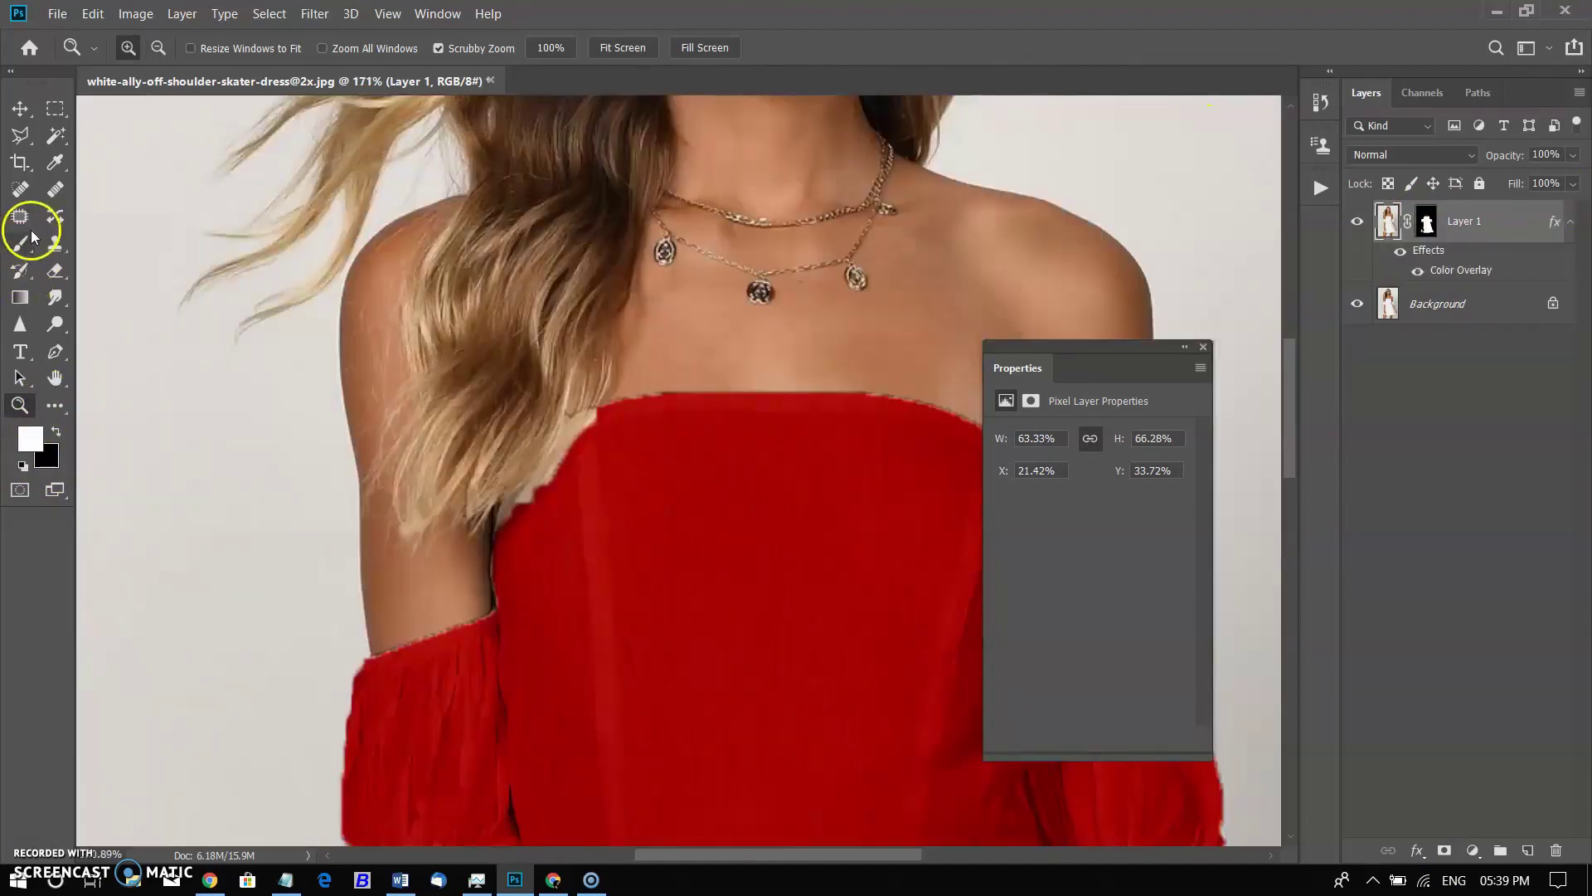
pyautogui.click(22, 242)
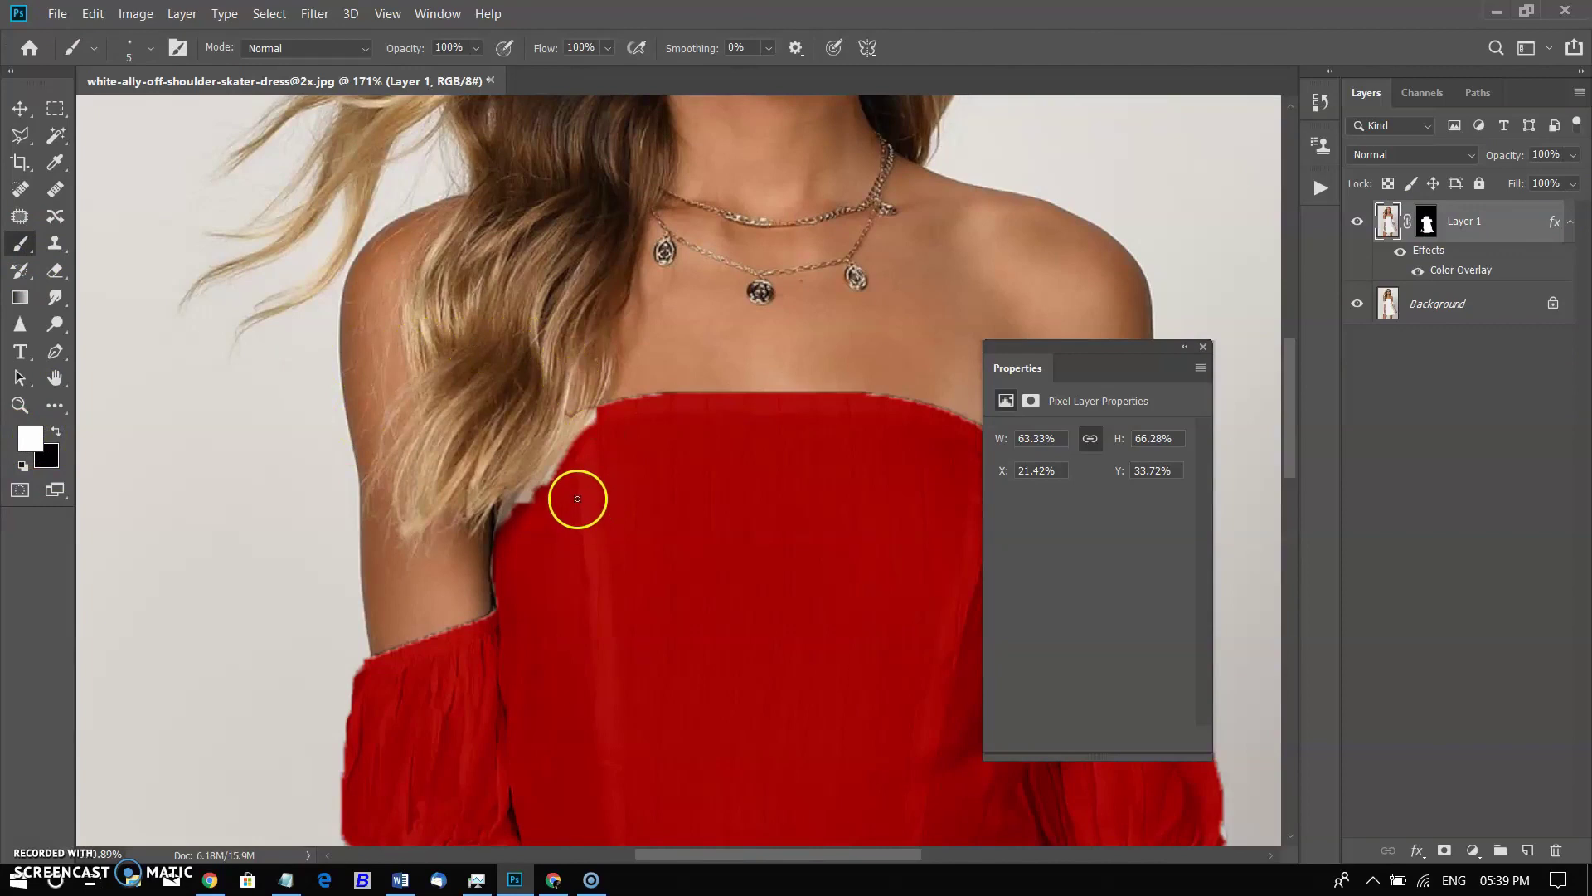
pyautogui.press(']')
pyautogui.press(']')
pyautogui.press(']')
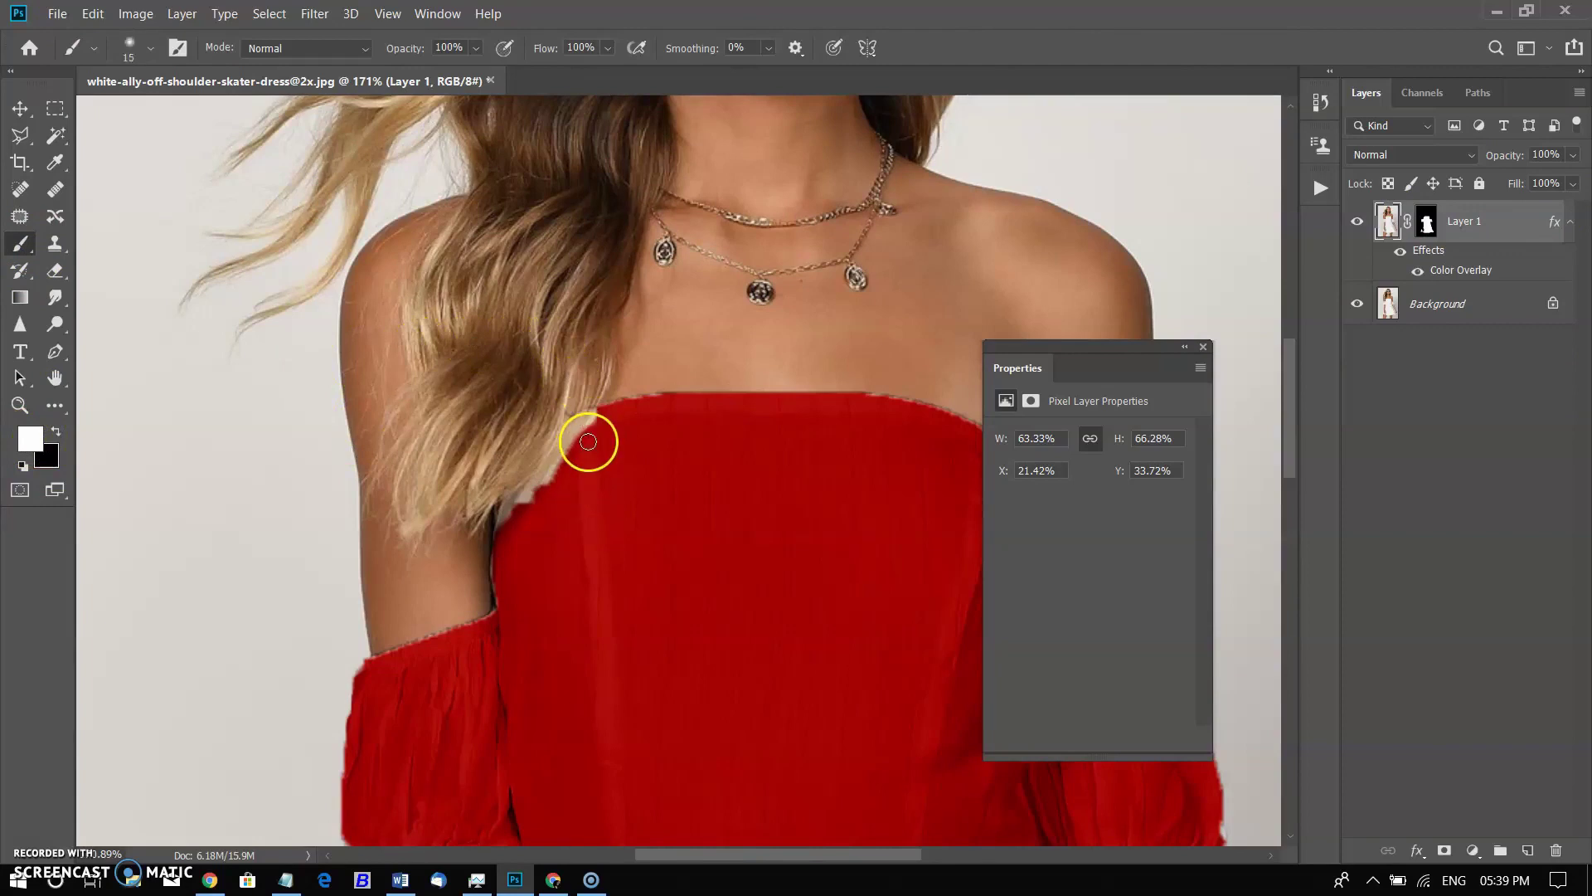
pyautogui.moveTo(589, 441)
pyautogui.mouseDown()
pyautogui.moveTo(598, 417)
pyautogui.moveTo(565, 425)
pyautogui.mouseUp()
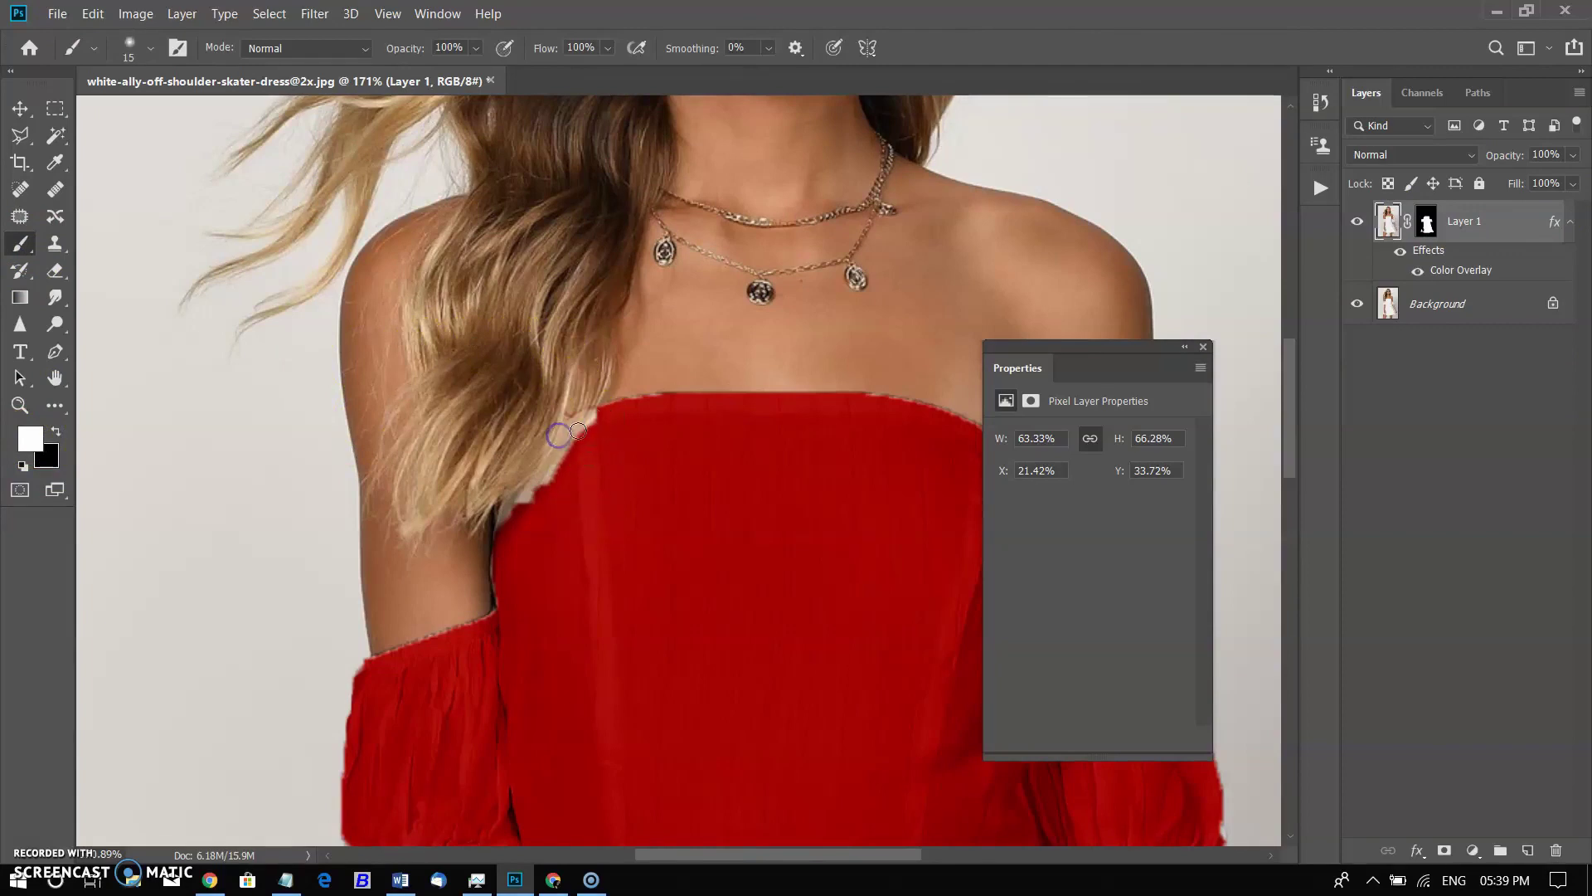
pyautogui.click(1198, 355)
pyautogui.click(1426, 222)
pyautogui.moveTo(660, 436)
pyautogui.mouseDown()
pyautogui.moveTo(586, 421)
pyautogui.moveTo(536, 491)
pyautogui.moveTo(598, 422)
pyautogui.mouseUp()
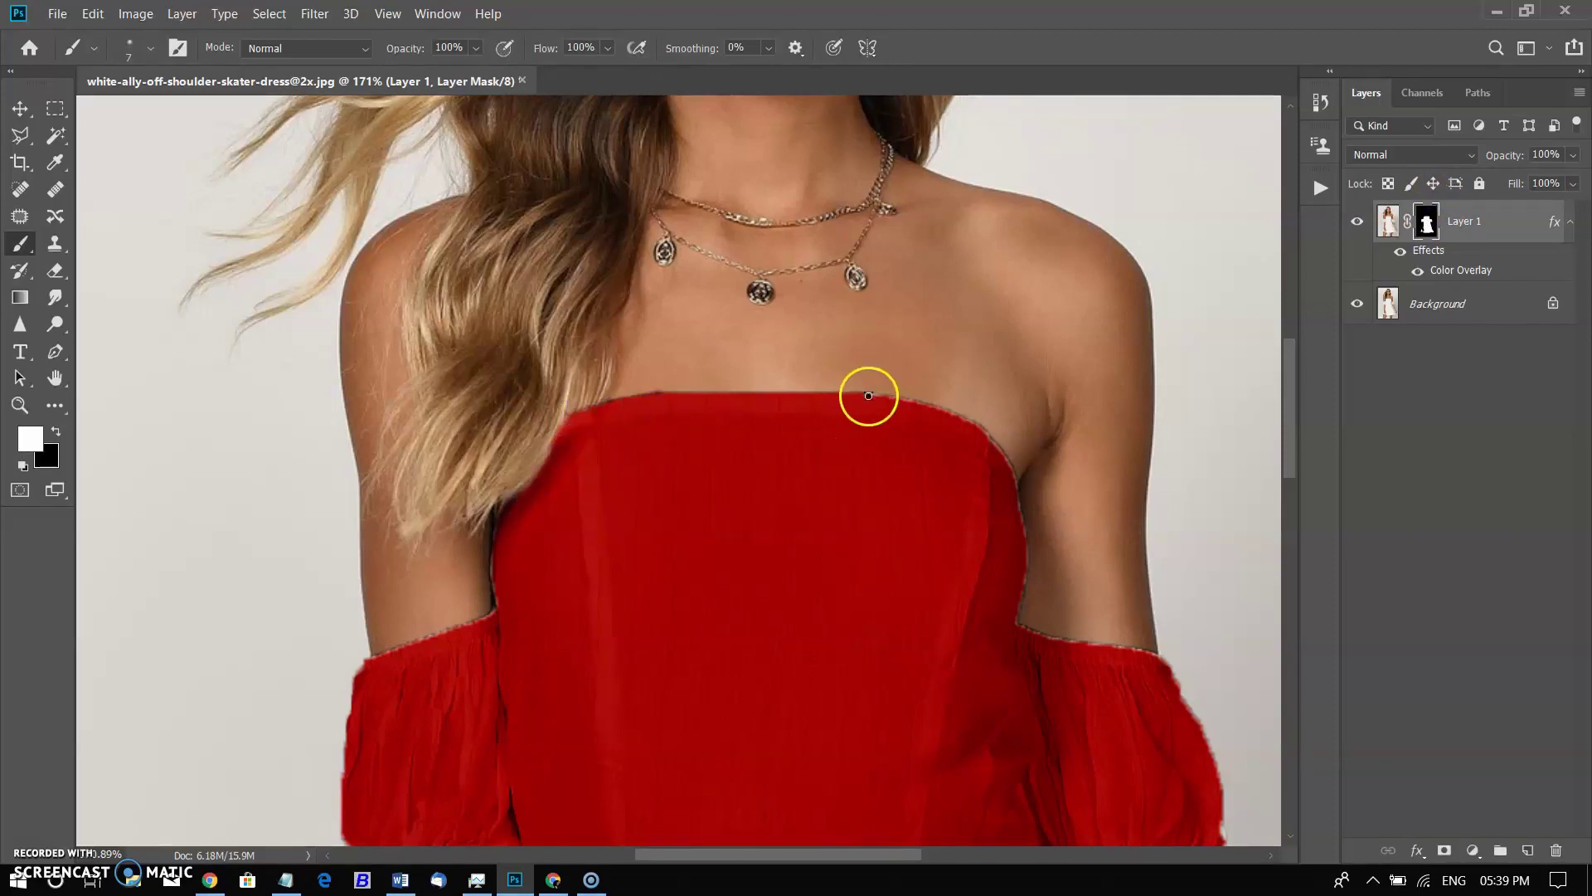
# With a smaller brush, remove red from the armpit and arm and restore it along the sleeve hem
pyautogui.press('[')
pyautogui.press('[')
pyautogui.click(1014, 485)
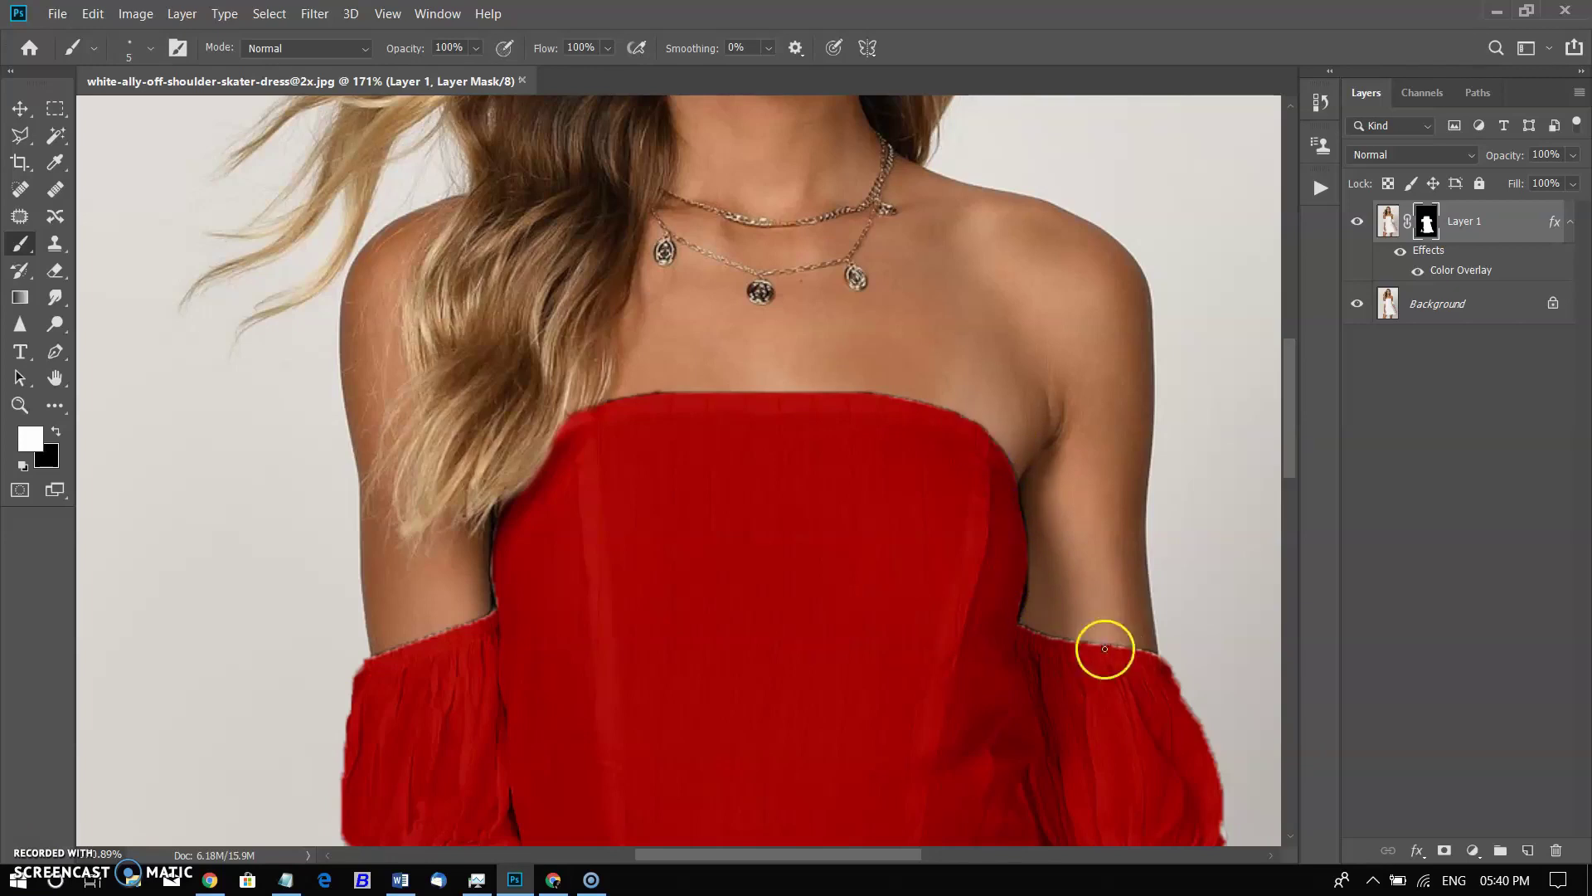
pyautogui.press('x')
pyautogui.scroll(3, 1032, 626)
pyautogui.moveTo(1025, 626)
pyautogui.mouseDown()
pyautogui.moveTo(1071, 638)
pyautogui.moveTo(1029, 559)
pyautogui.moveTo(1170, 577)
pyautogui.moveTo(939, 135)
pyautogui.mouseUp()
pyautogui.press('x')
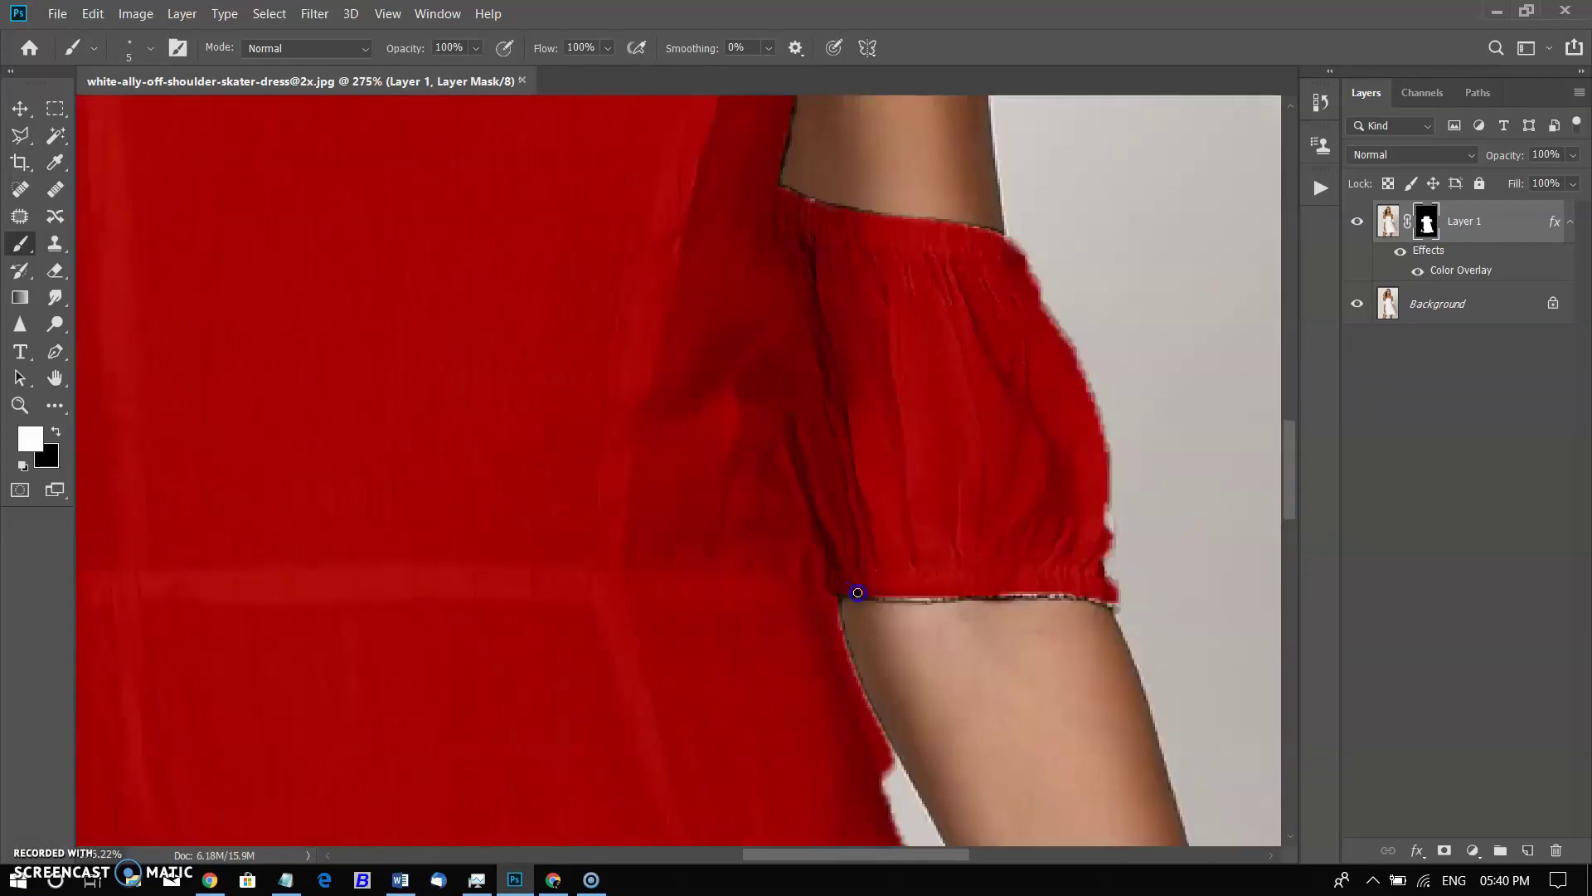
pyautogui.moveTo(857, 594); pyautogui.dragTo(1102, 574)
pyautogui.scroll(-5, 1104, 574)
pyautogui.scroll(3, 1278, 551)
pyautogui.press('x')
pyautogui.moveTo(949, 640); pyautogui.dragTo(959, 650)
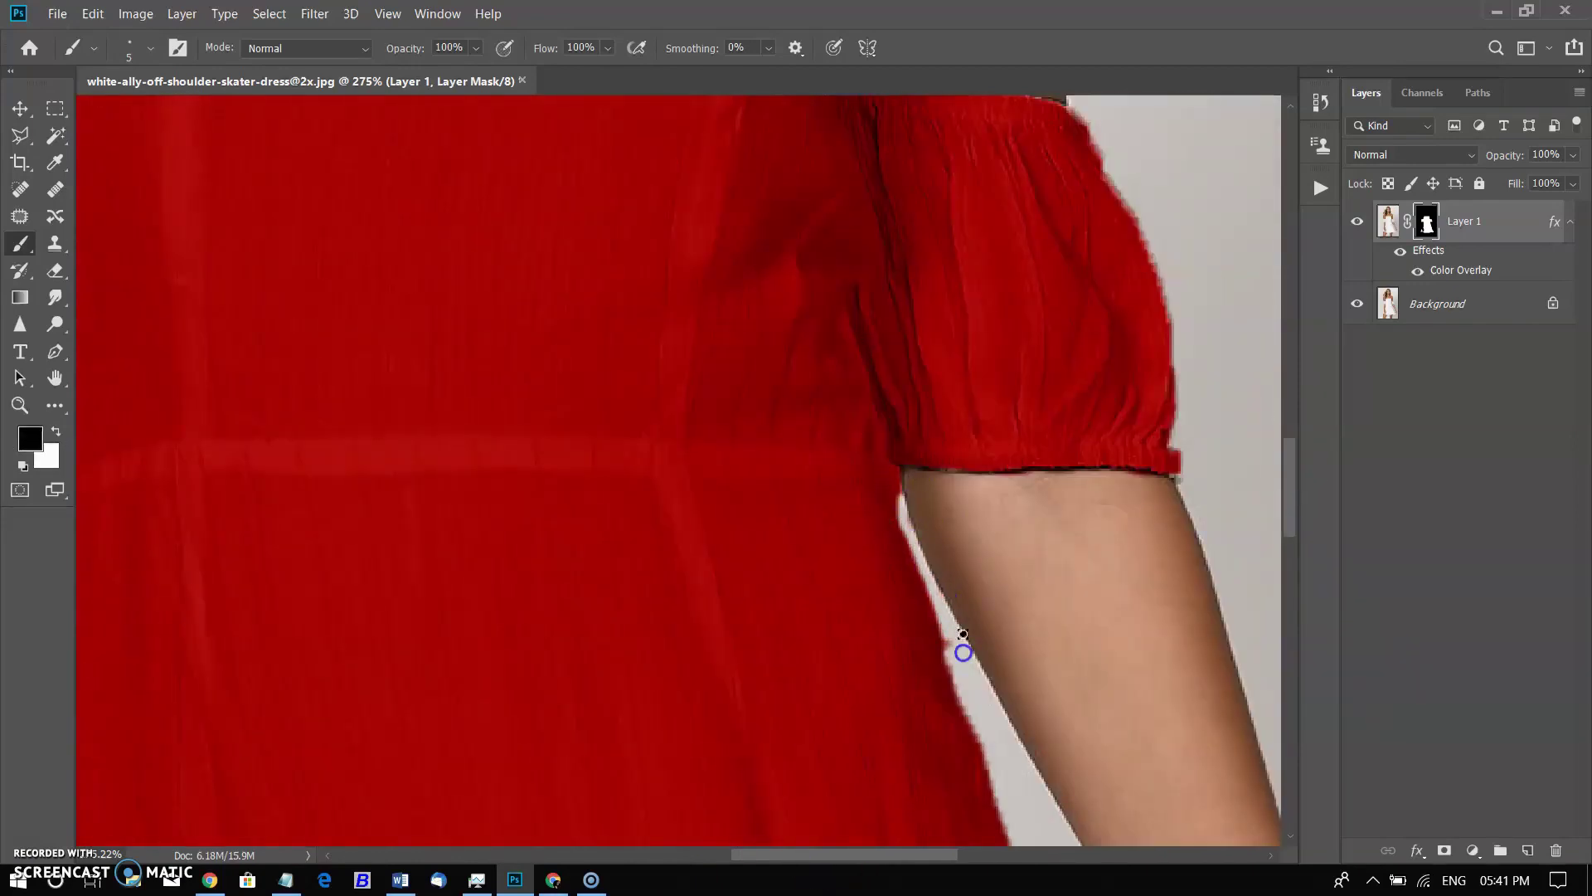
pyautogui.scroll(-2, 978, 629)
pyautogui.scroll(-3, 978, 629)
pyautogui.press('x')
pyautogui.moveTo(1129, 605); pyautogui.dragTo(1076, 474)
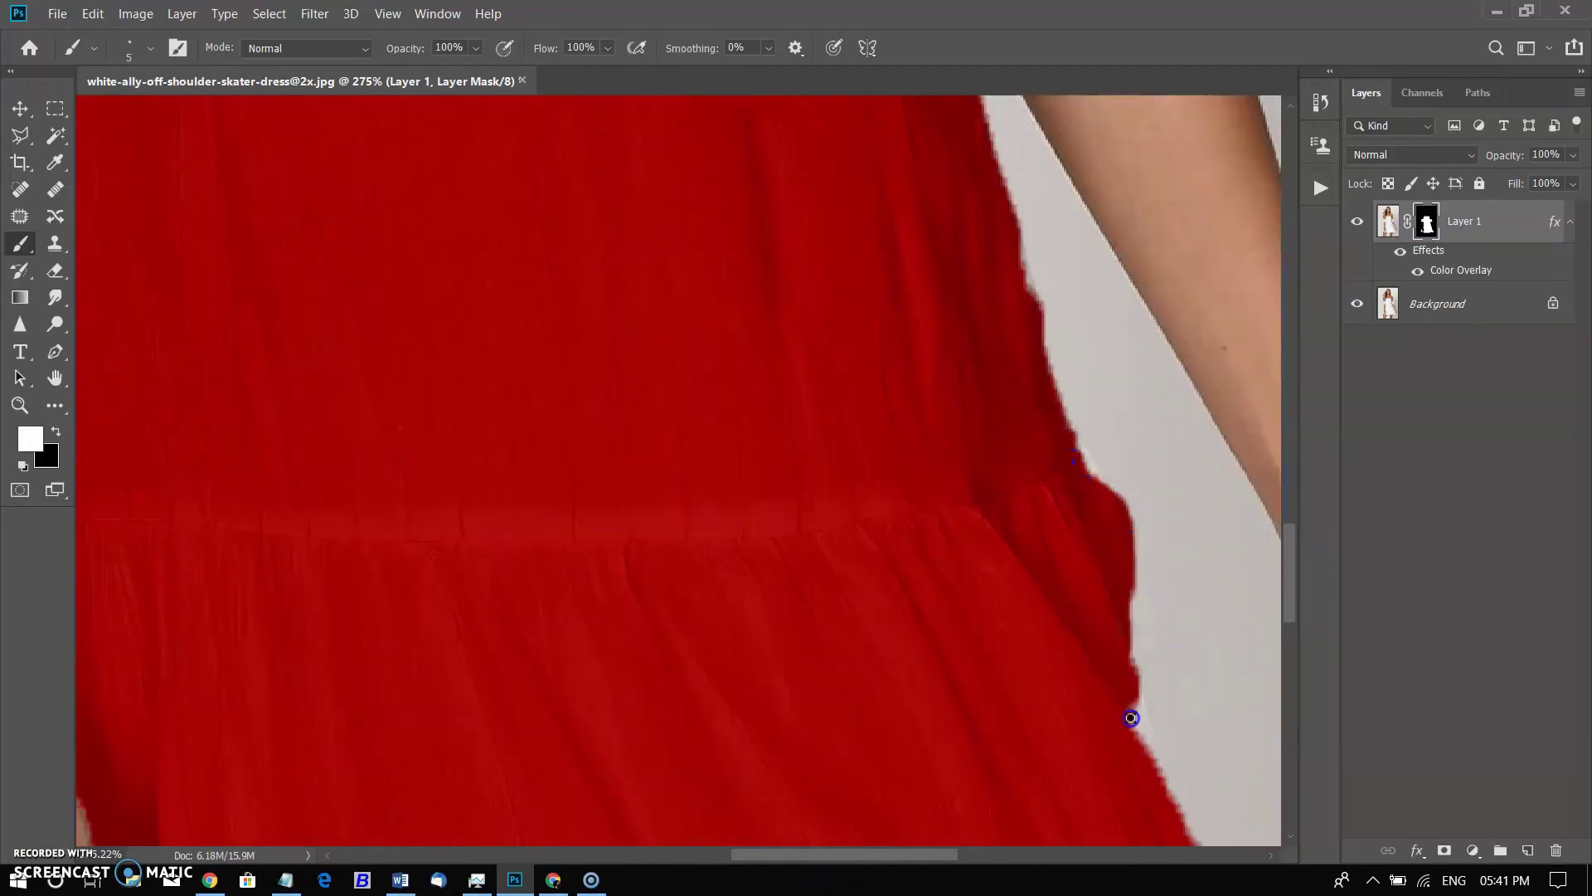
pyautogui.scroll(-5, 1131, 718)
pyautogui.scroll(3, 418, 469)
pyautogui.moveTo(419, 470)
pyautogui.mouseDown()
pyautogui.moveTo(659, 366)
pyautogui.moveTo(538, 657)
pyautogui.mouseUp()
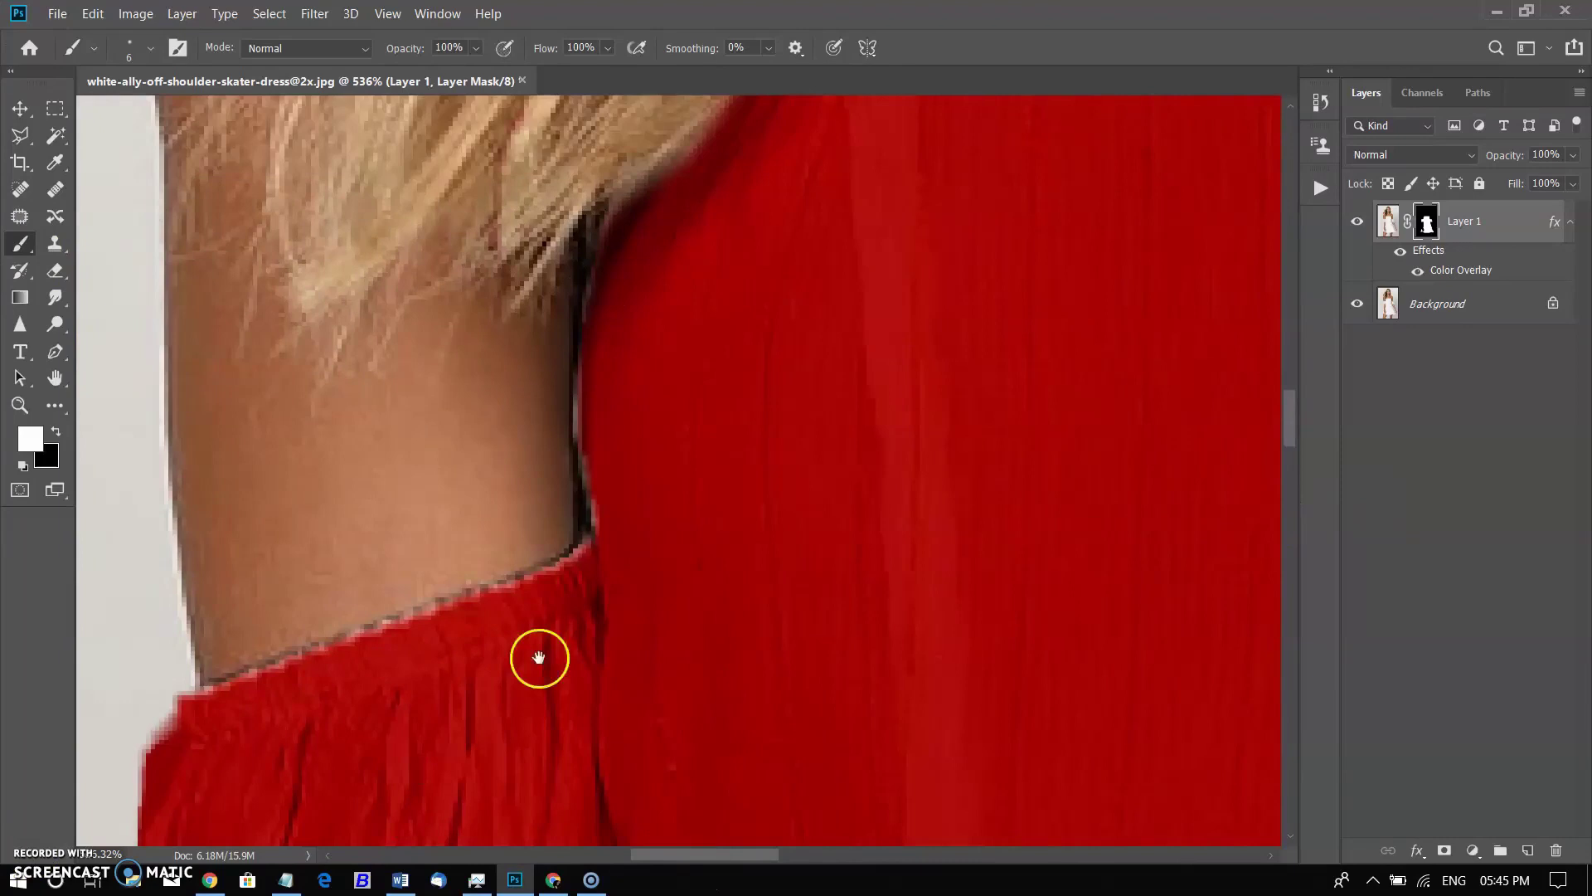
pyautogui.scroll(-5, 444, 611)
pyautogui.press('z')
pyautogui.hotkey('ctrl', '0')
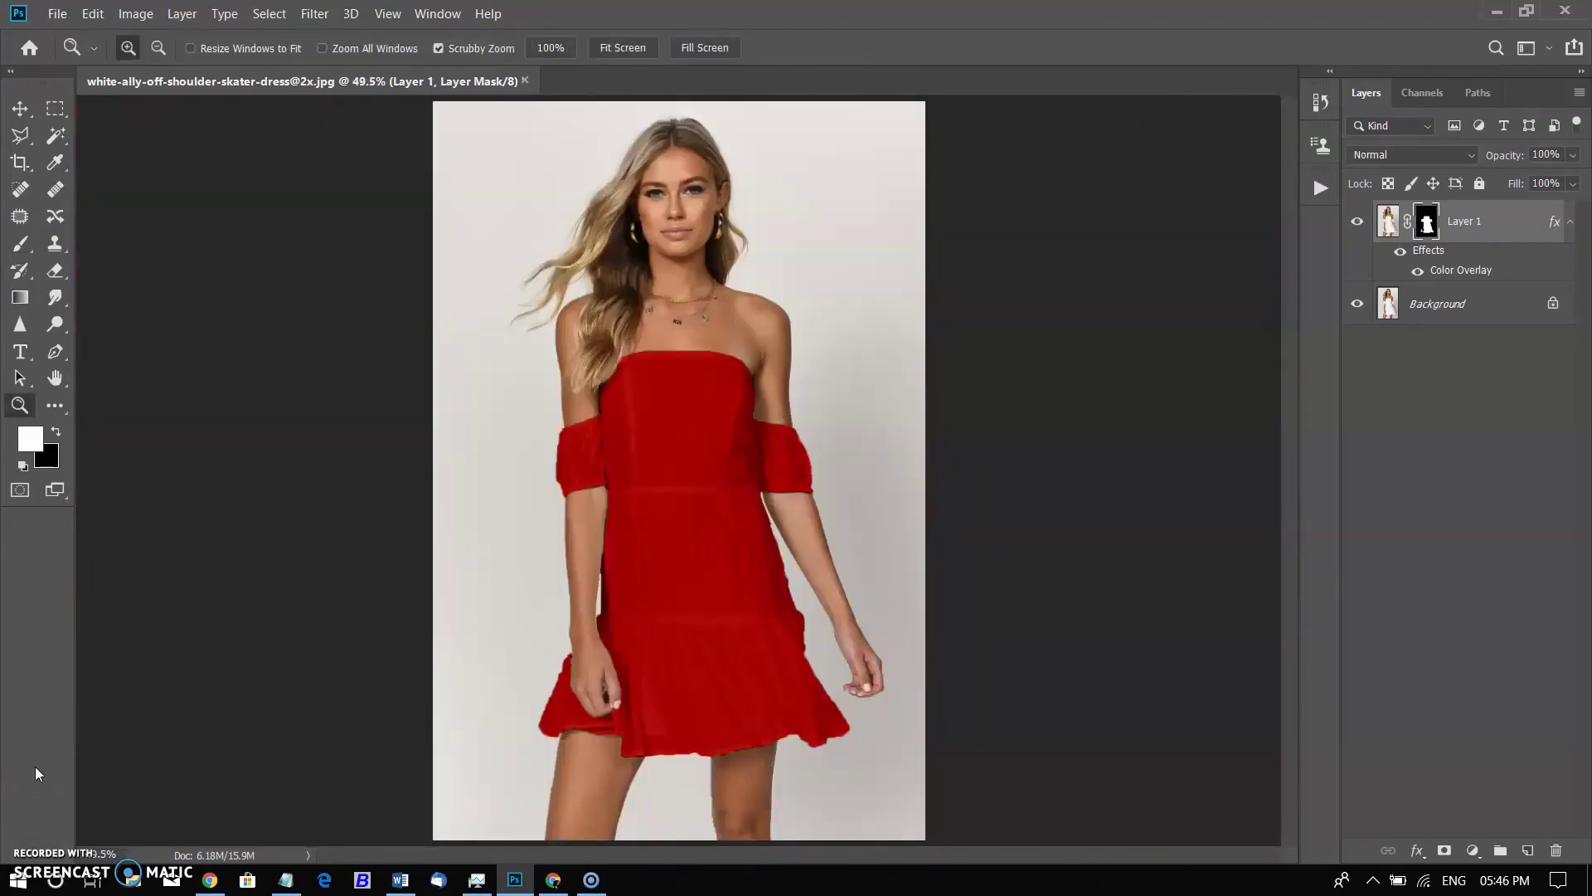
# Zoom in on the hem and set the brush to Overlay mode with adjusted flow
pyautogui.moveTo(531, 581); pyautogui.dragTo(429, 756)
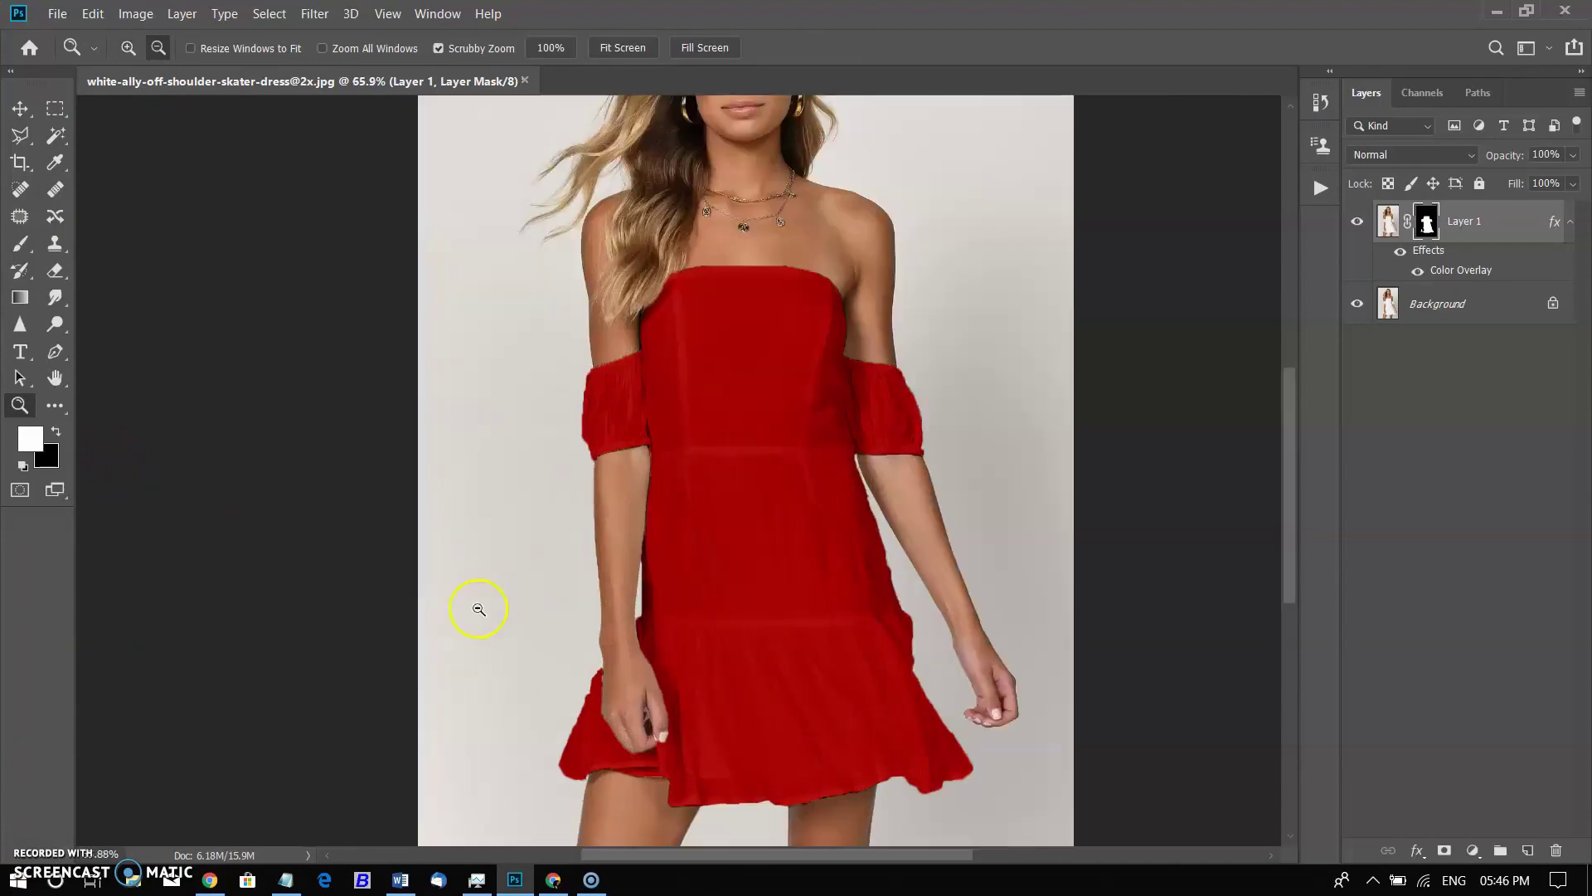
pyautogui.scroll(-3, 1290, 591)
pyautogui.click(20, 243)
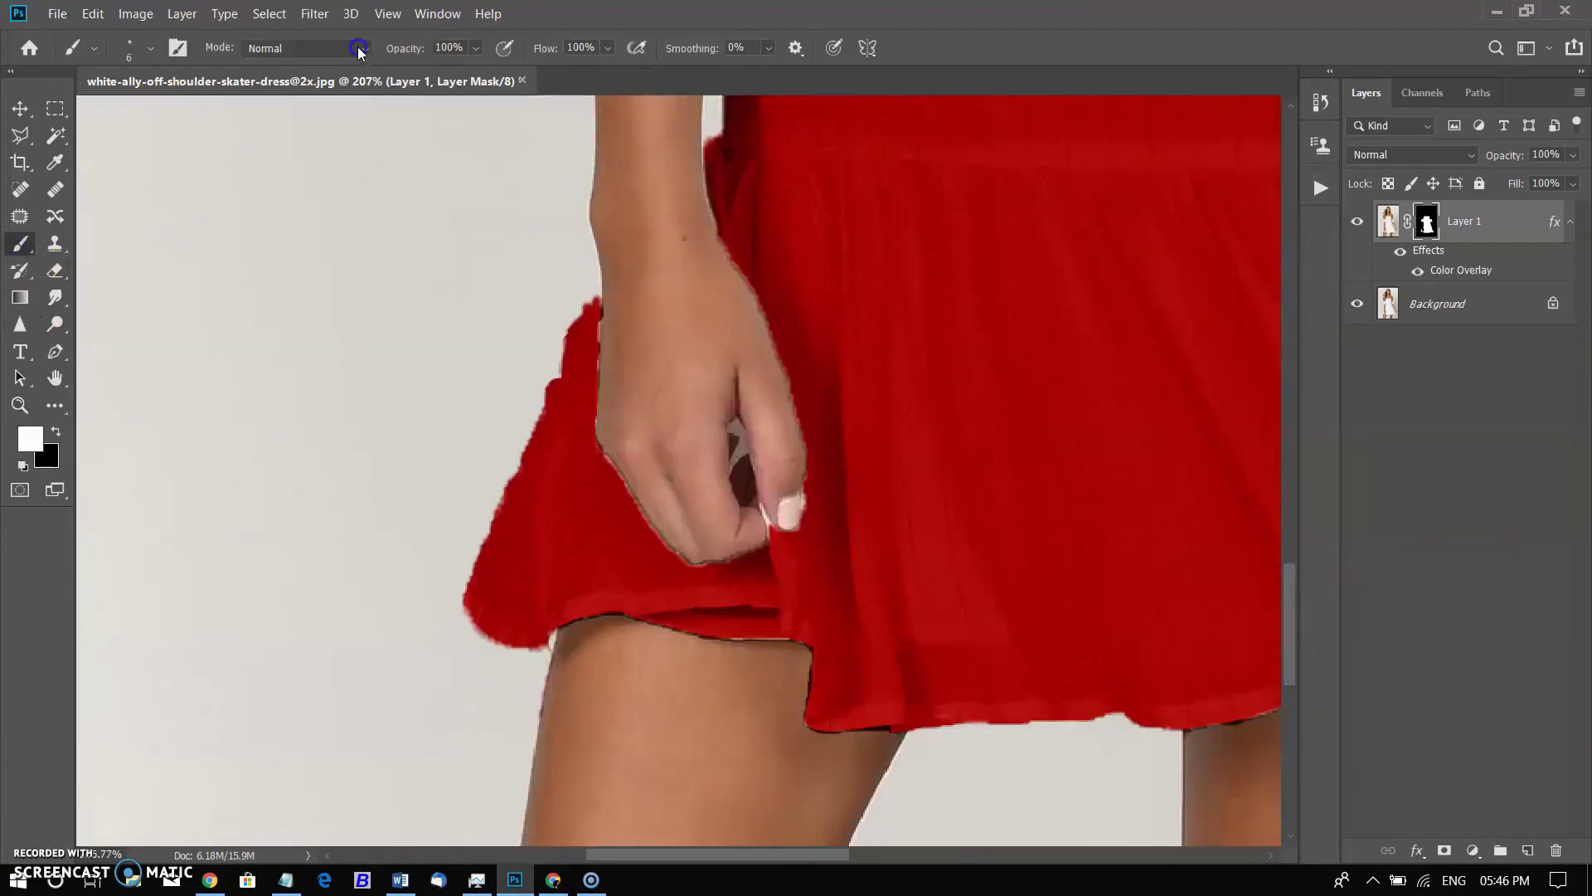
pyautogui.click(305, 48)
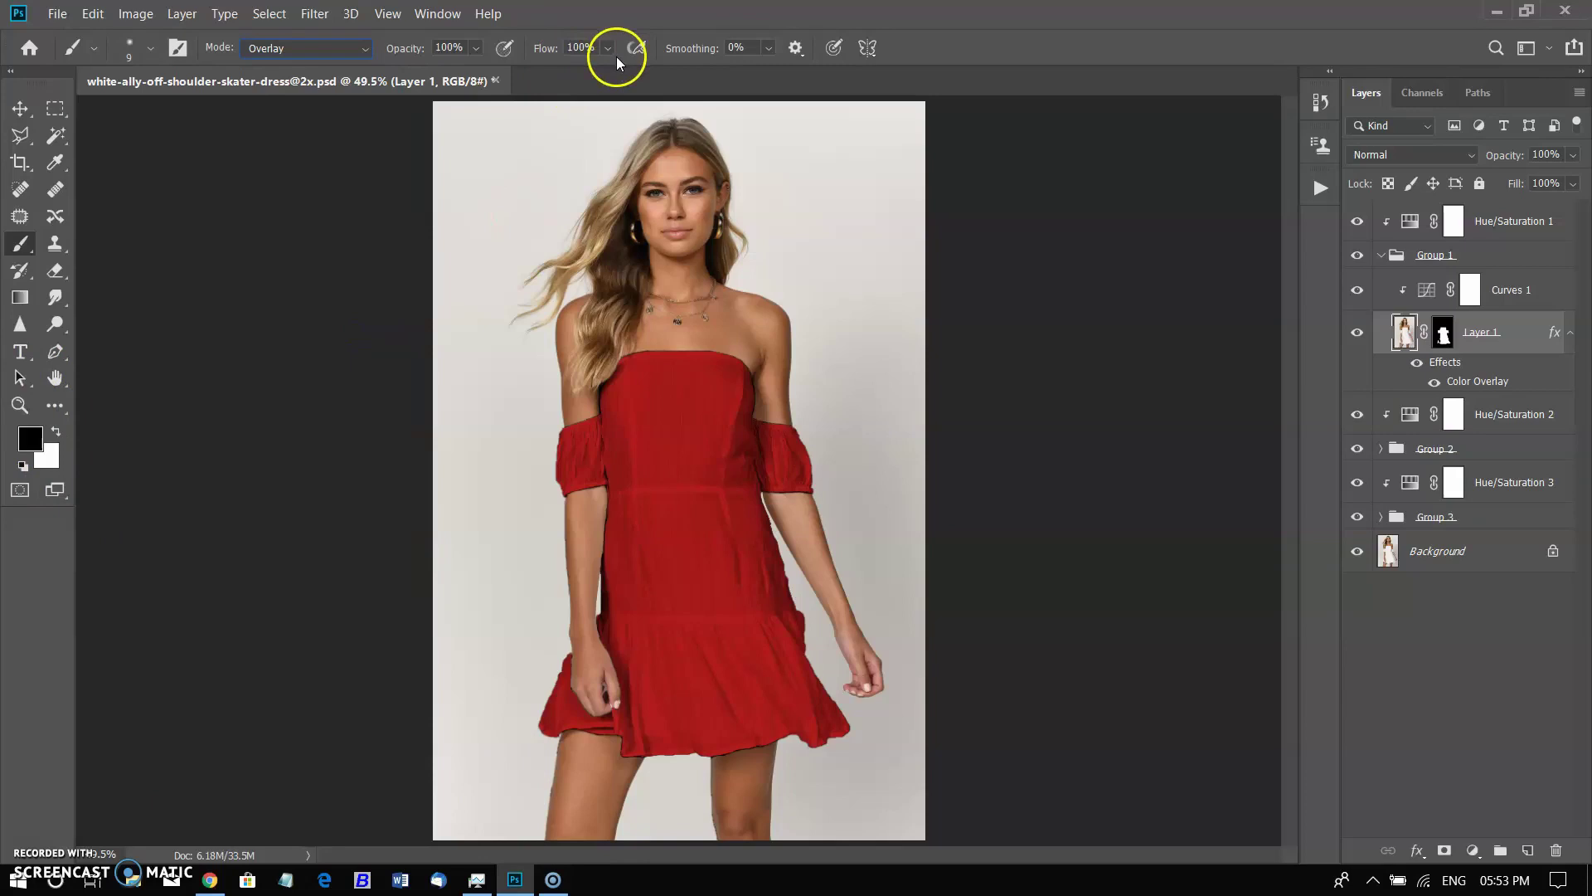
pyautogui.click(564, 55)
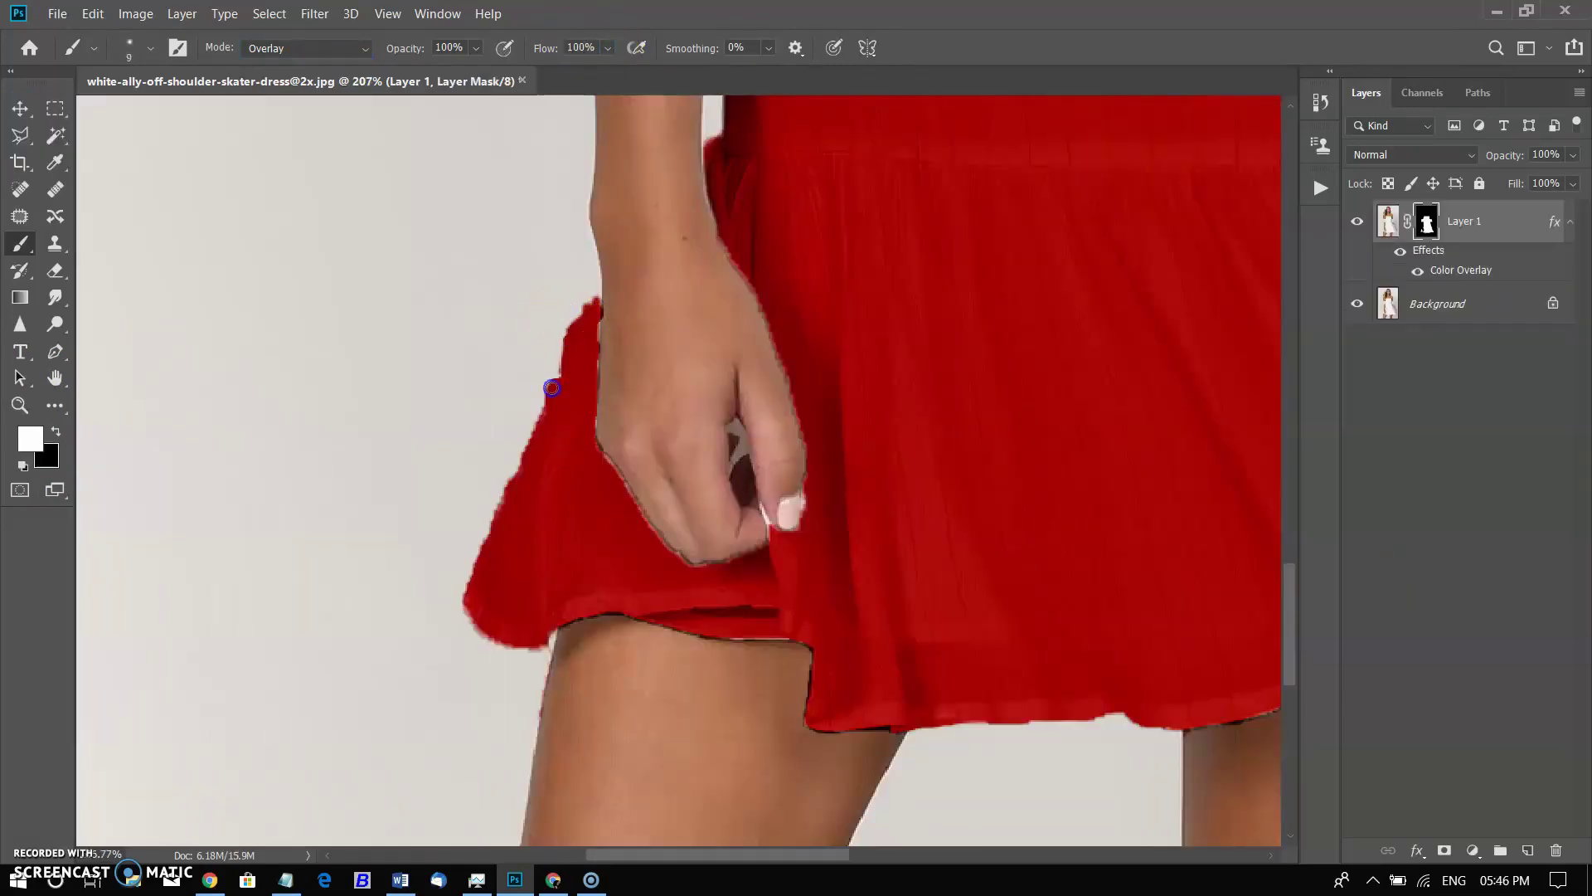
# Paint the mask along the thigh, the skirt's right edge, the dress side and the sleeve
pyautogui.moveTo(730, 622); pyautogui.dragTo(731, 637)
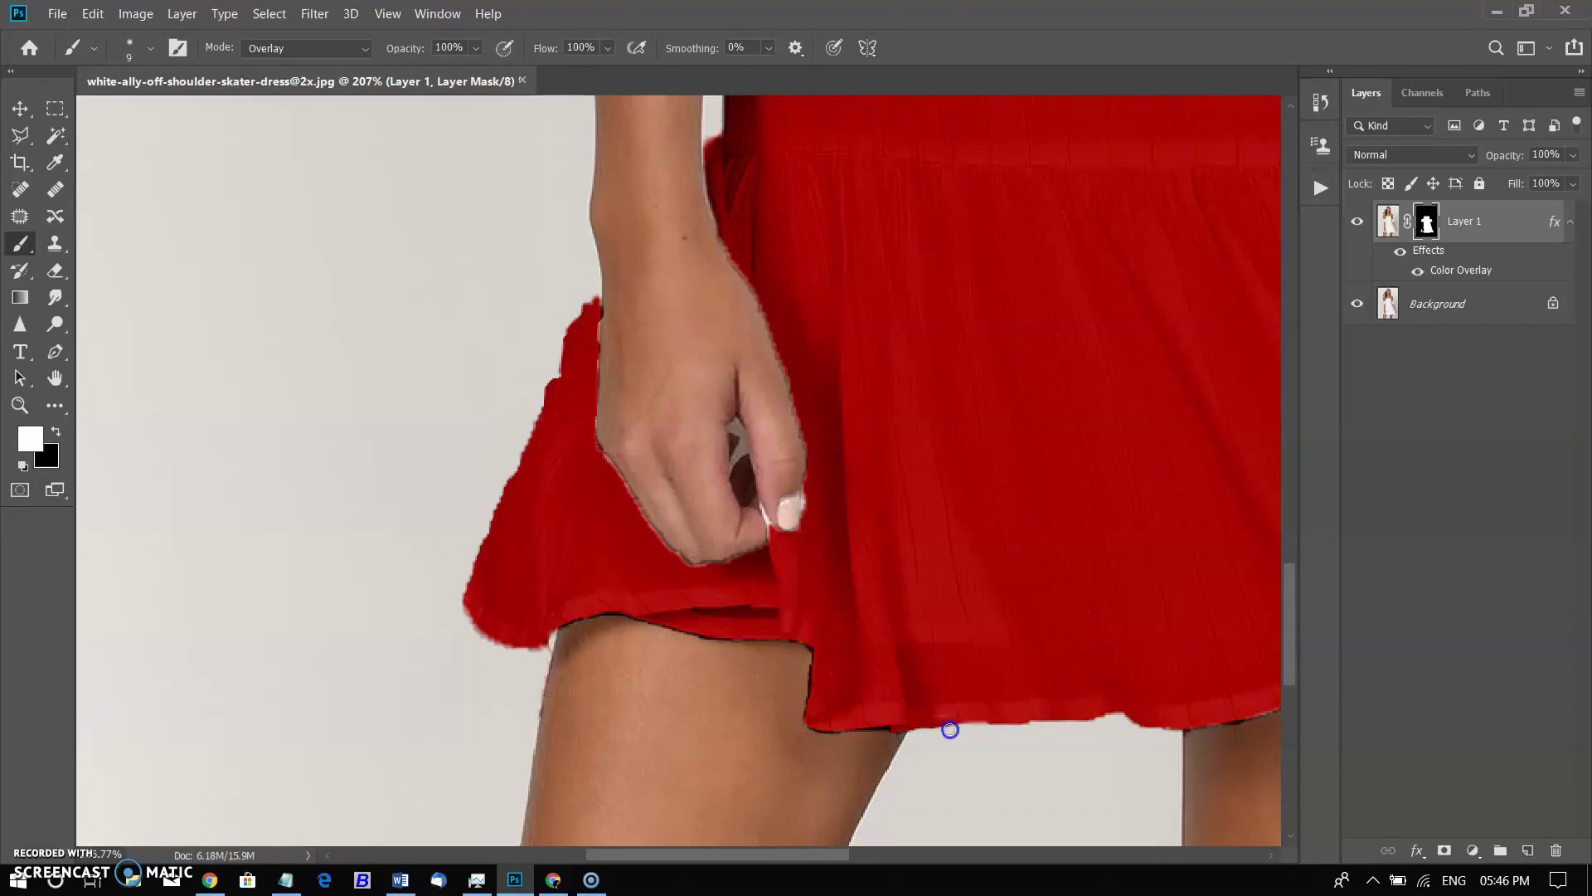
pyautogui.moveTo(950, 729); pyautogui.dragTo(1279, 706)
pyautogui.moveTo(796, 854); pyautogui.dragTo(957, 853)
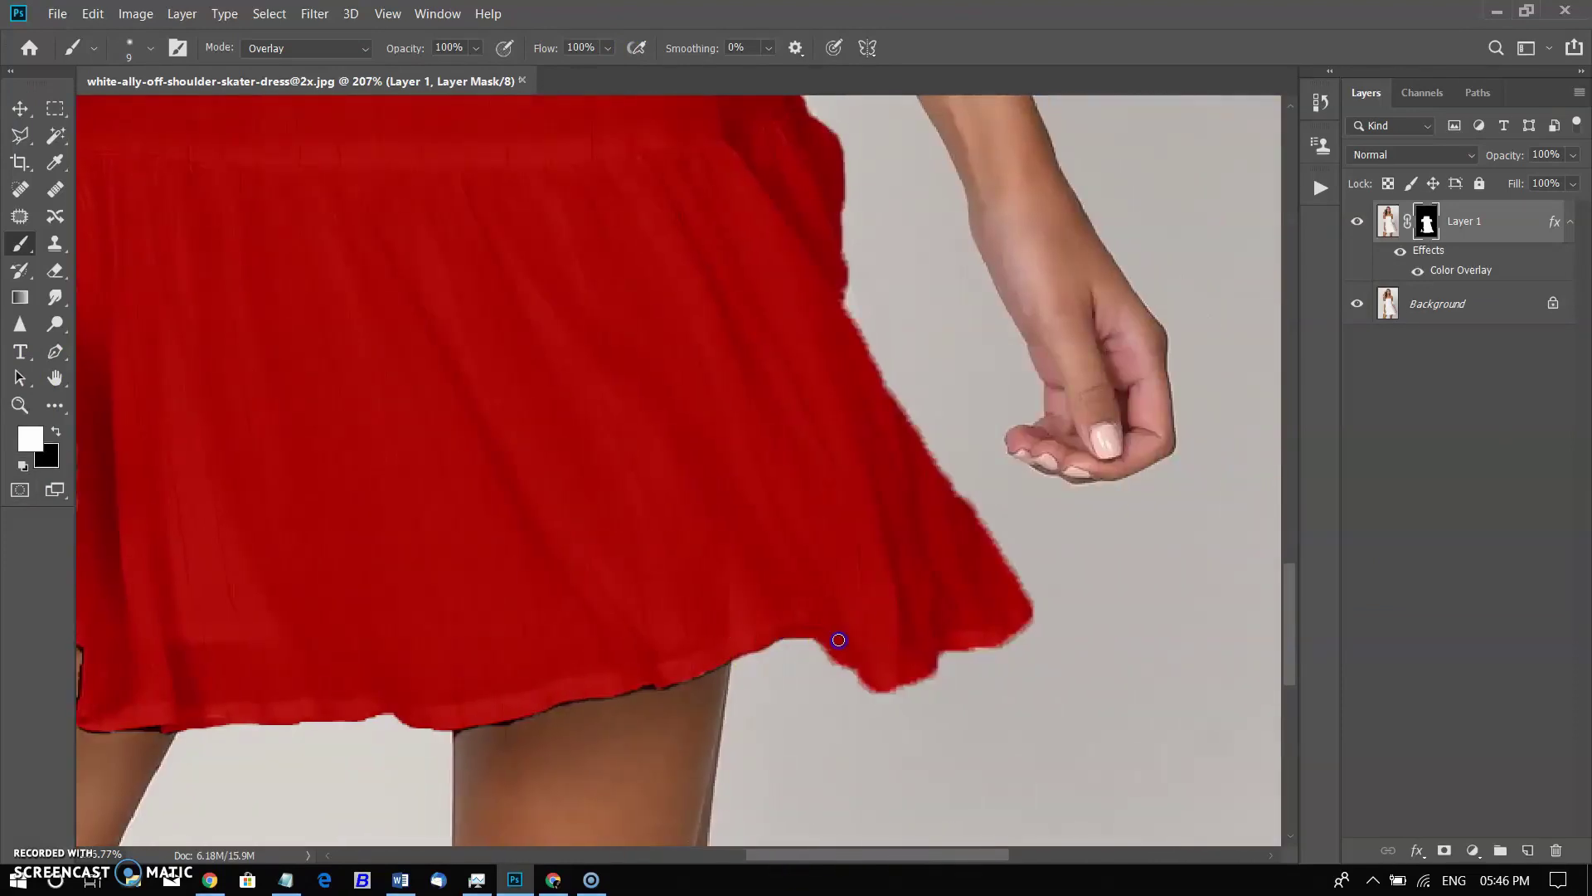
pyautogui.moveTo(887, 687)
pyautogui.mouseDown()
pyautogui.moveTo(991, 540)
pyautogui.moveTo(854, 312)
pyautogui.moveTo(843, 256)
pyautogui.mouseUp()
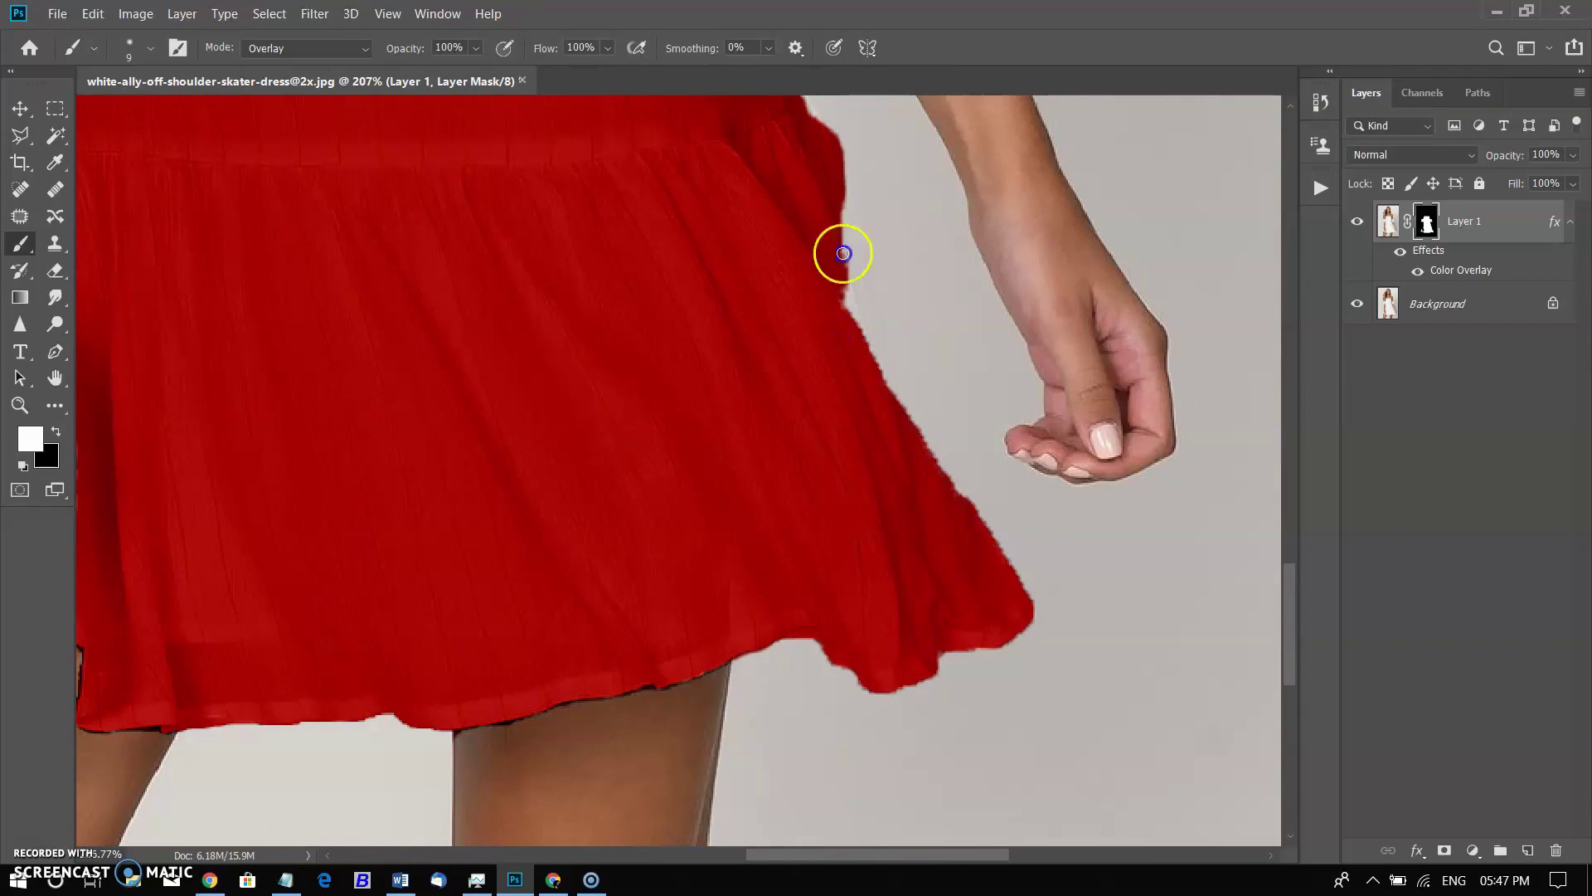
pyautogui.scroll(1, 841, 419)
pyautogui.scroll(5, 843, 419)
pyautogui.moveTo(718, 188); pyautogui.dragTo(821, 515)
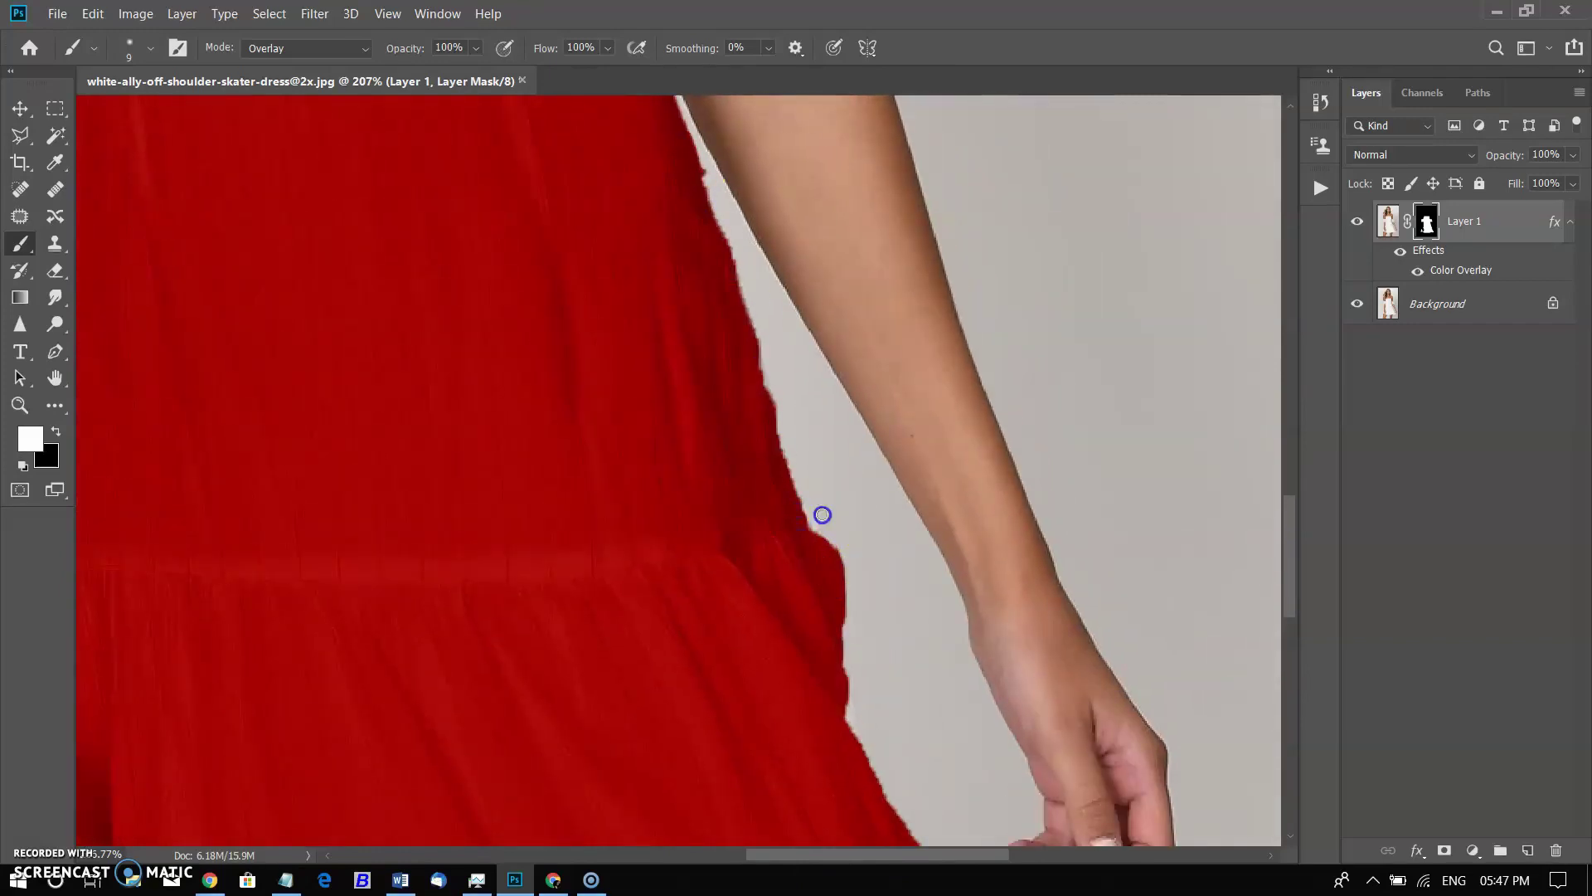
pyautogui.press('x')
pyautogui.moveTo(703, 159); pyautogui.dragTo(764, 416)
pyautogui.scroll(2, 708, 188)
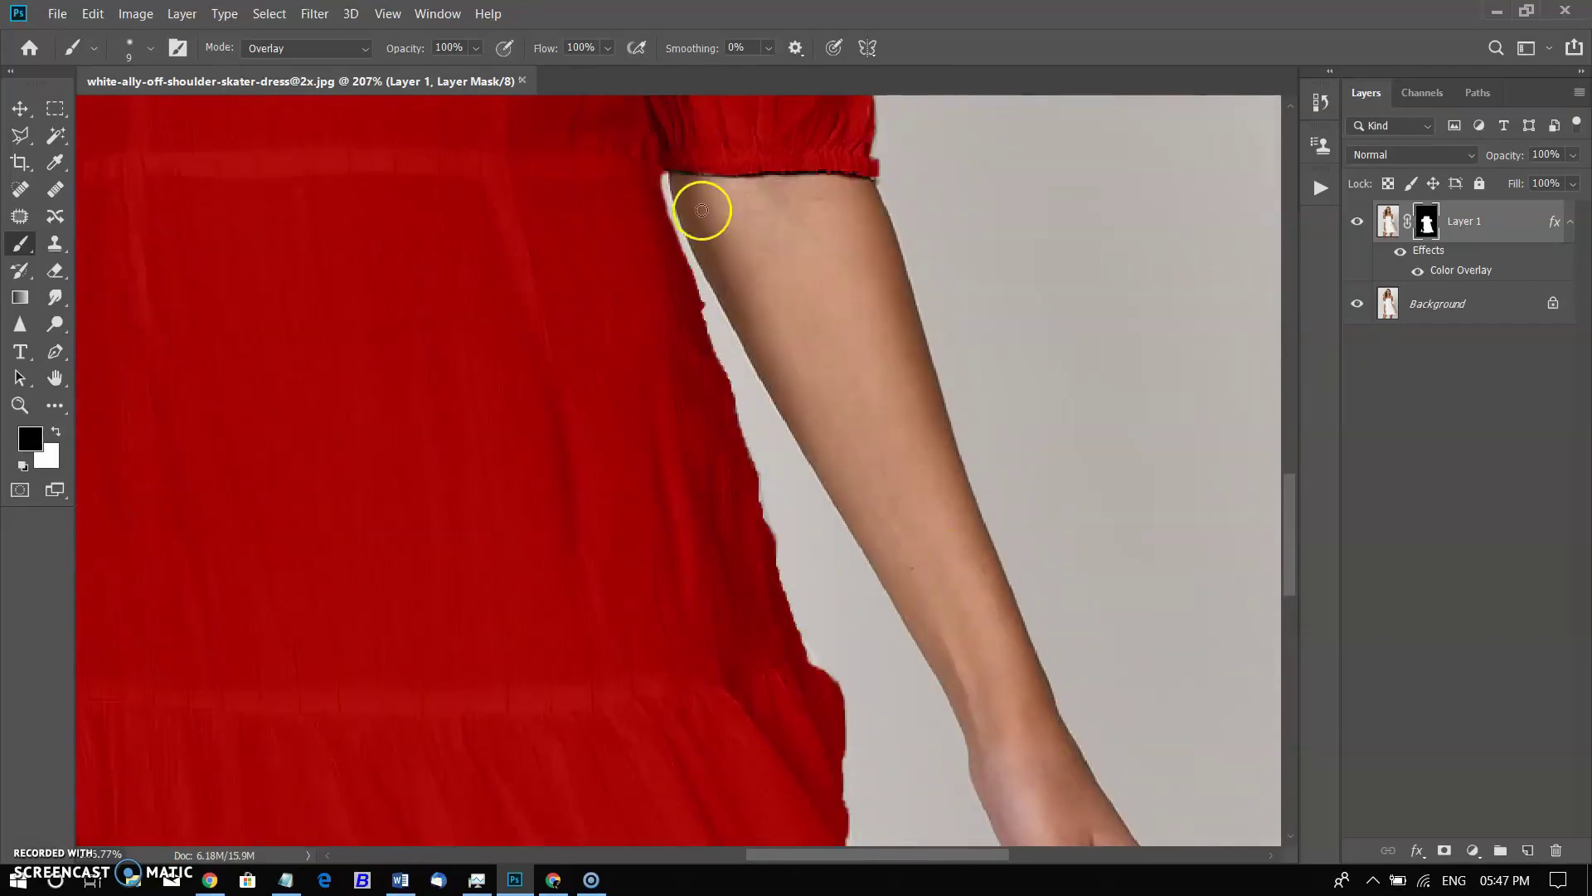
pyautogui.moveTo(701, 207)
pyautogui.mouseDown()
pyautogui.moveTo(674, 196)
pyautogui.moveTo(728, 480)
pyautogui.mouseUp()
pyautogui.scroll(-1, 854, 497)
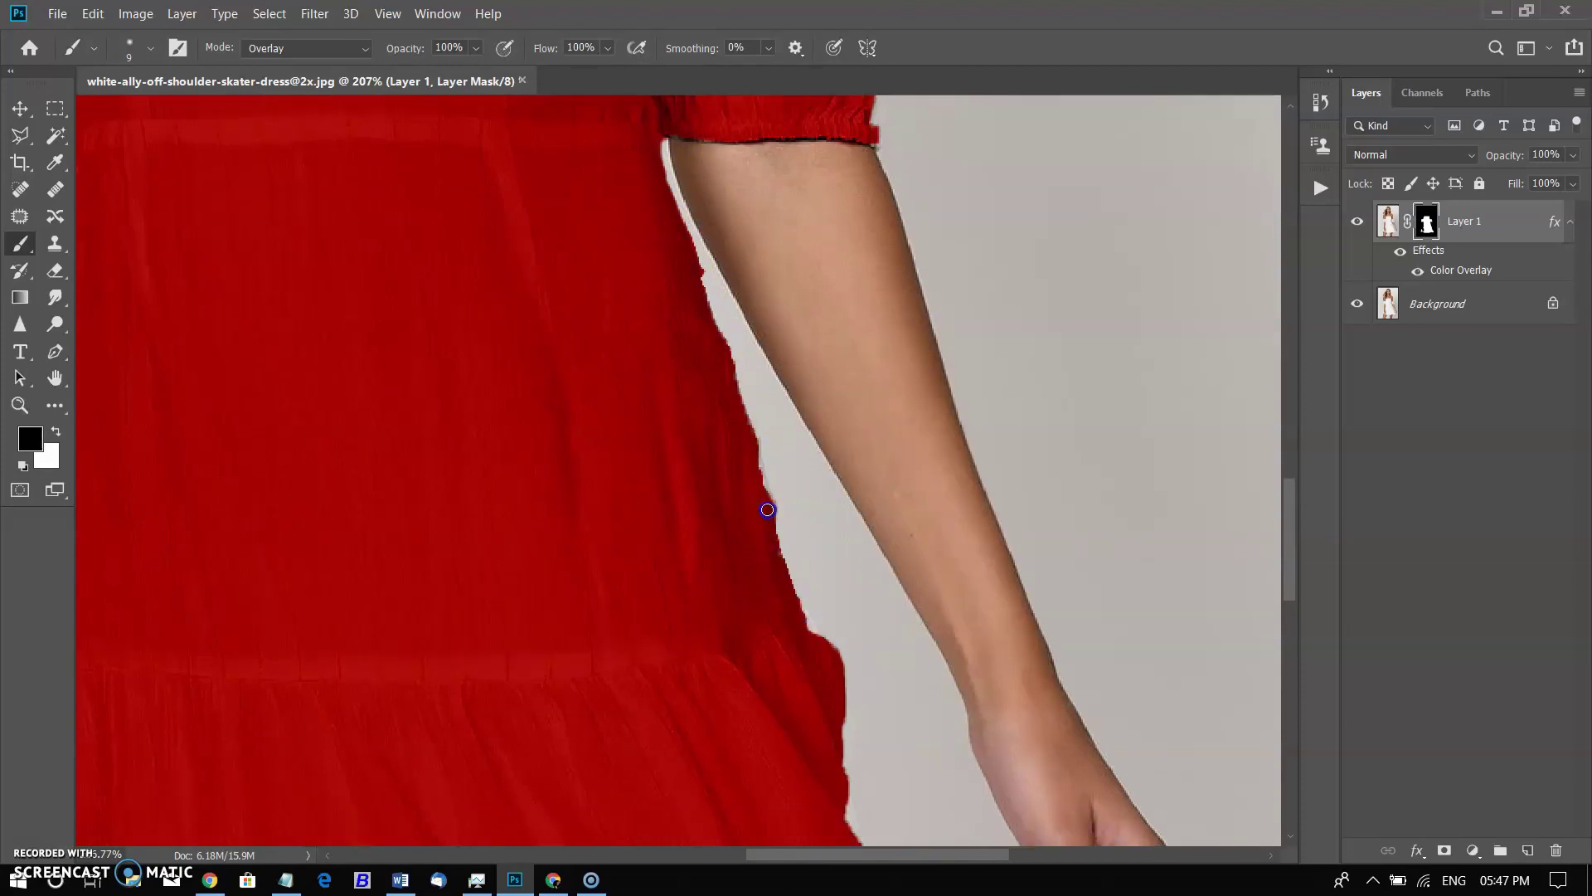
pyautogui.scroll(2, 810, 588)
pyautogui.scroll(3, 809, 588)
pyautogui.press('x')
pyautogui.moveTo(828, 317); pyautogui.dragTo(868, 445)
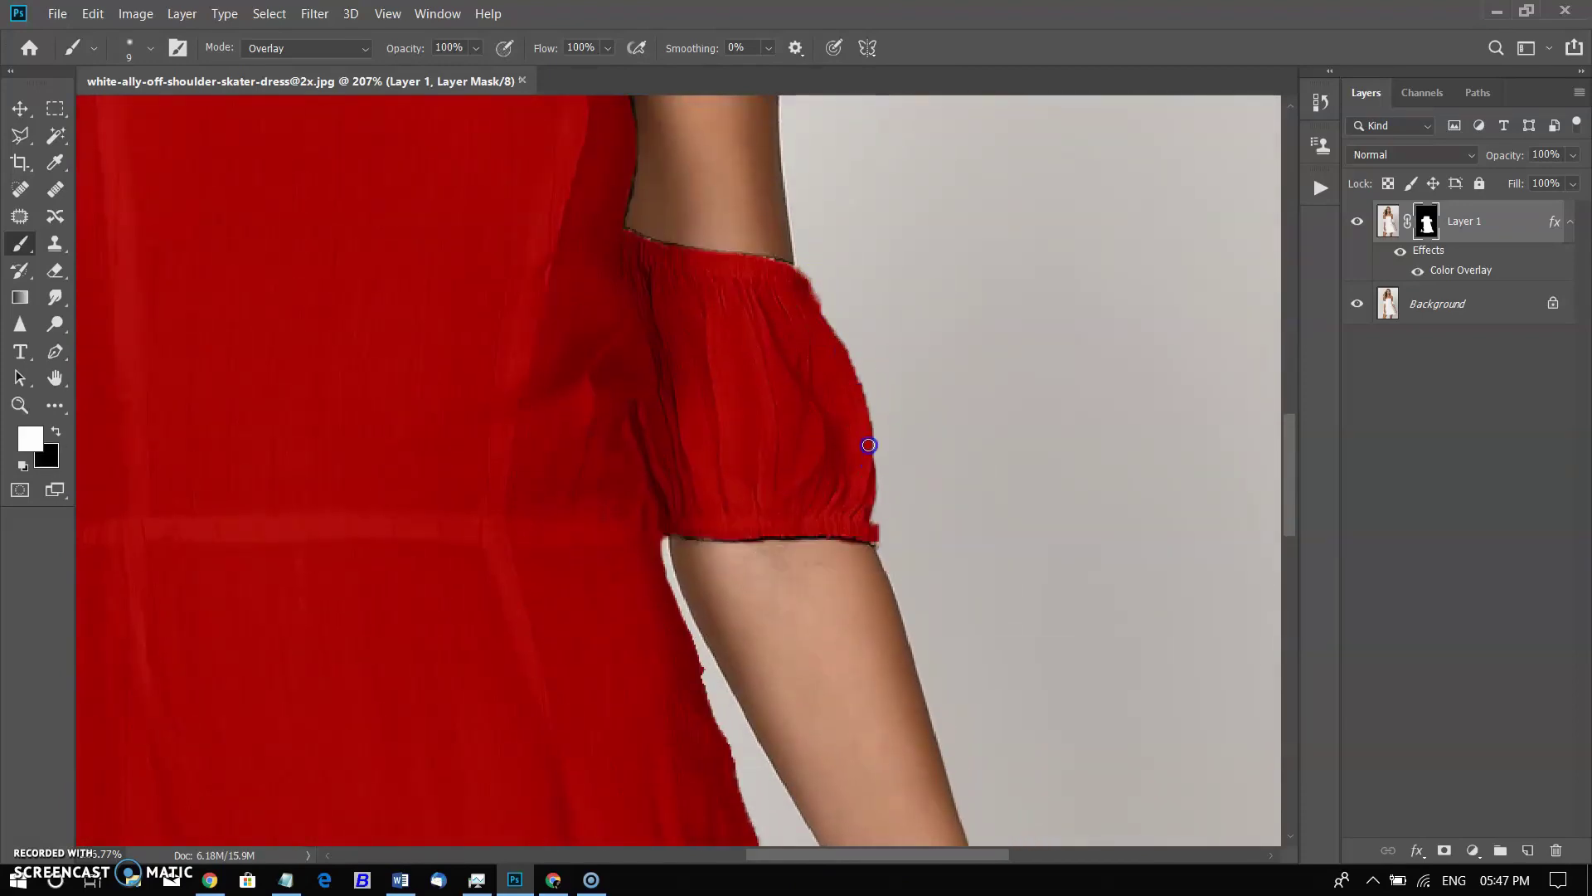
pyautogui.scroll(2, 881, 533)
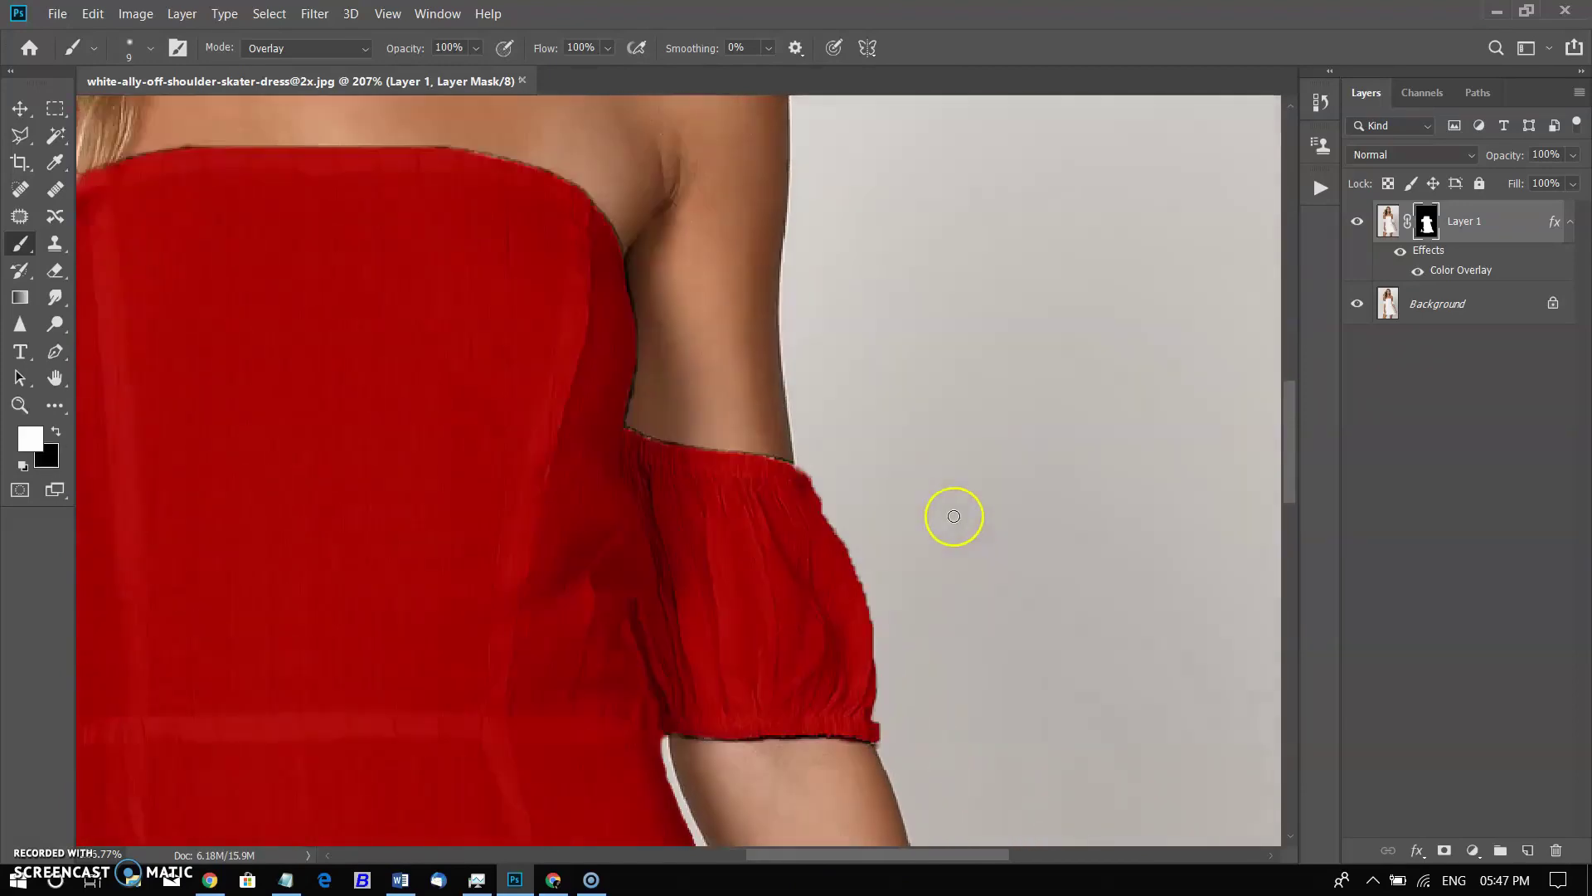
pyautogui.scroll(4, 953, 519)
pyautogui.scroll(2, 948, 515)
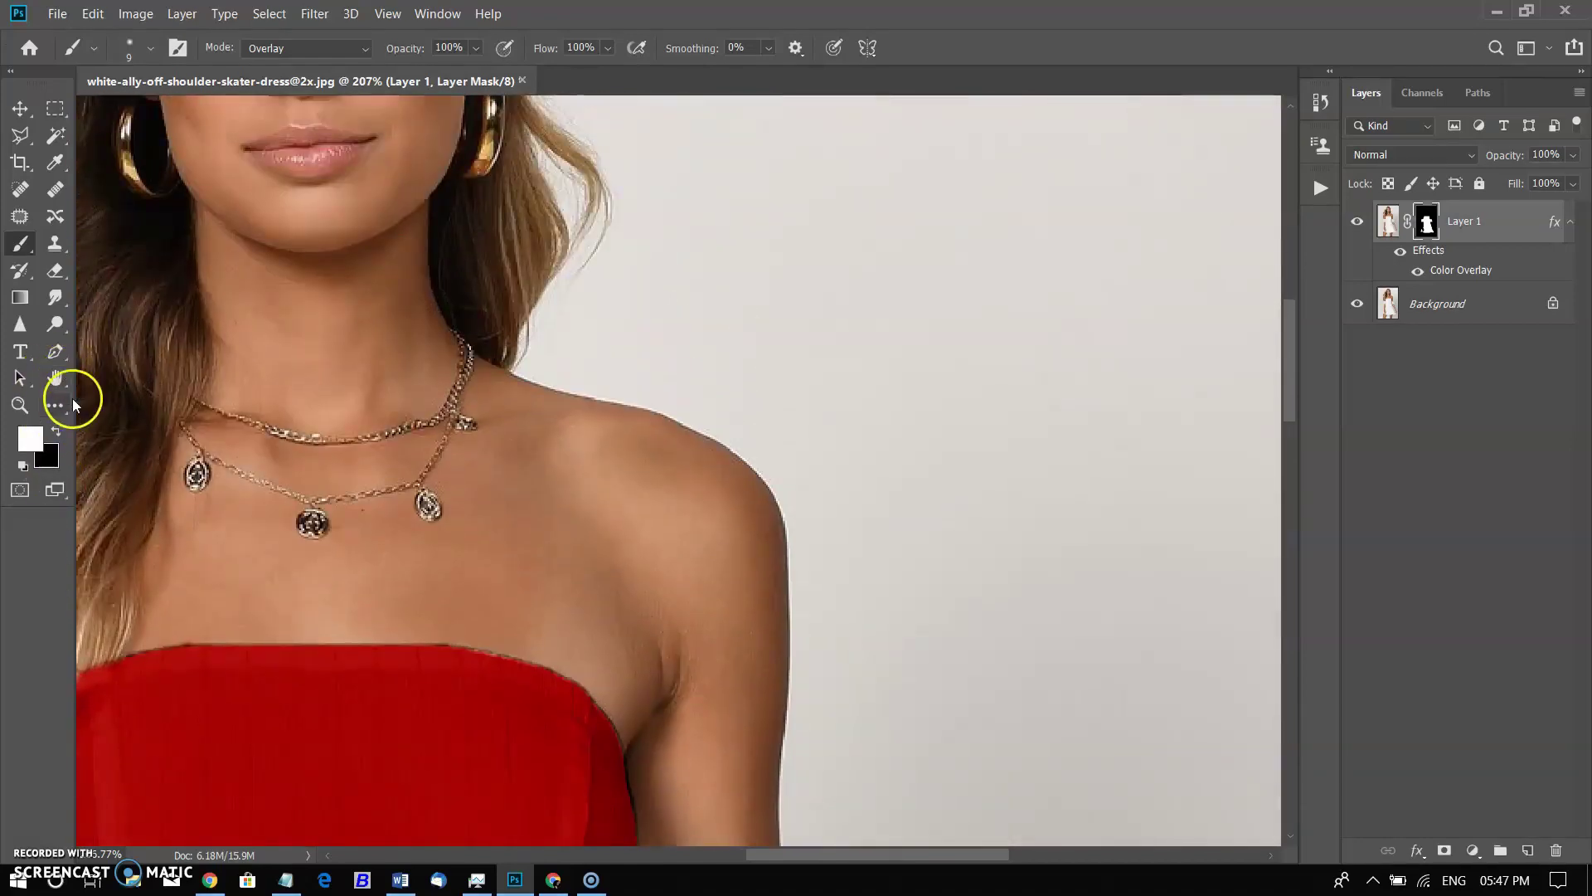
# Fit the whole image on screen using the zoom presets
pyautogui.click(20, 406)
pyautogui.rightClick(412, 383)
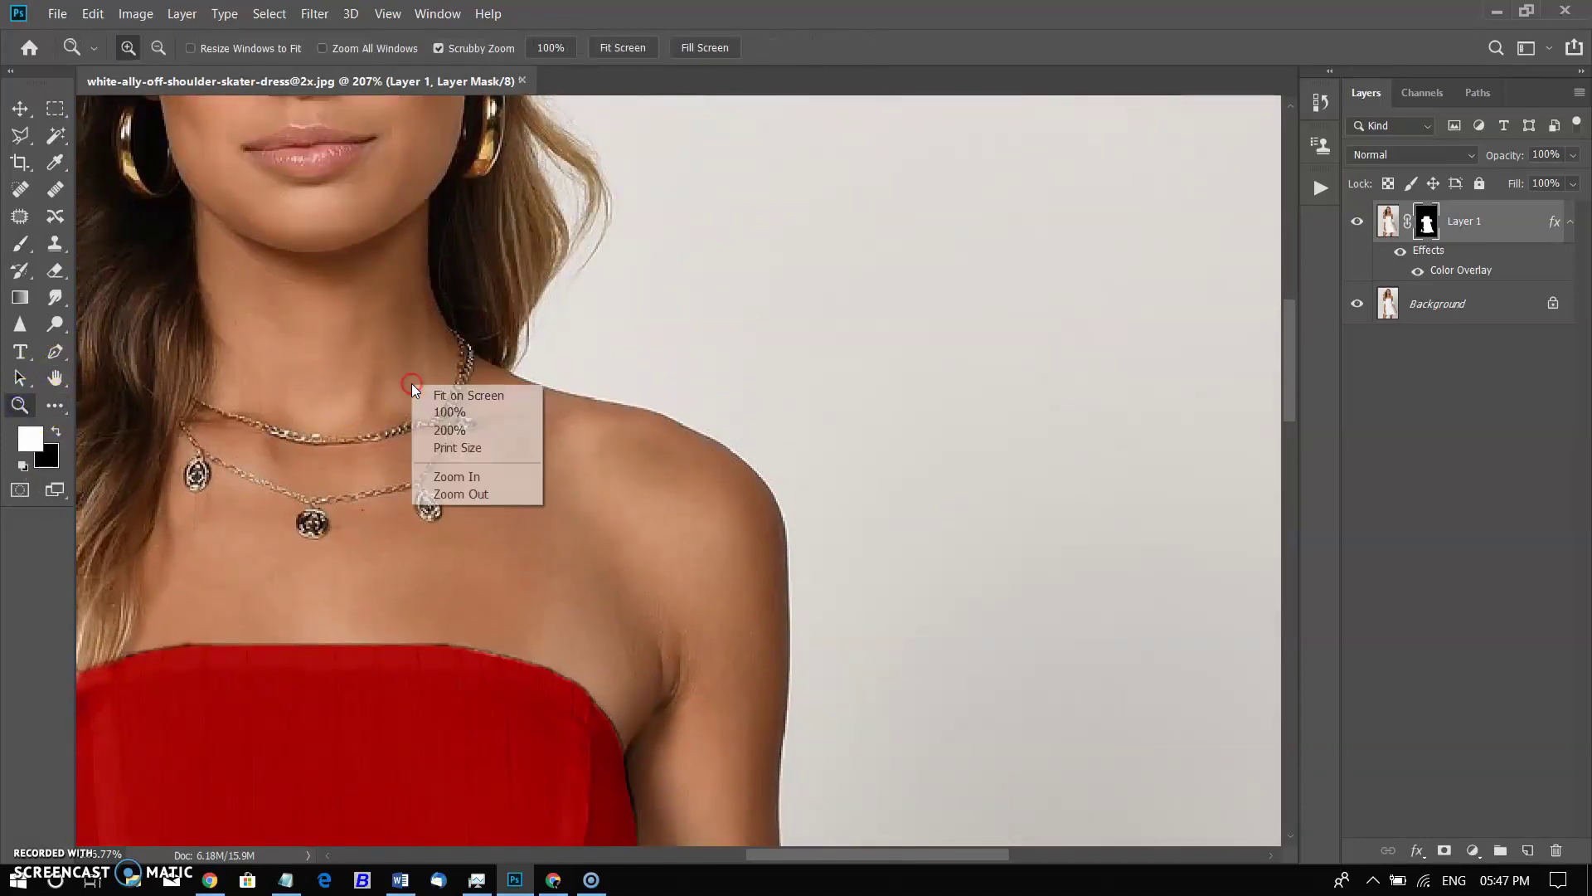
pyautogui.click(466, 395)
# Add a Curves adjustment layer, testing the white point and then restoring it
pyautogui.click(1475, 846)
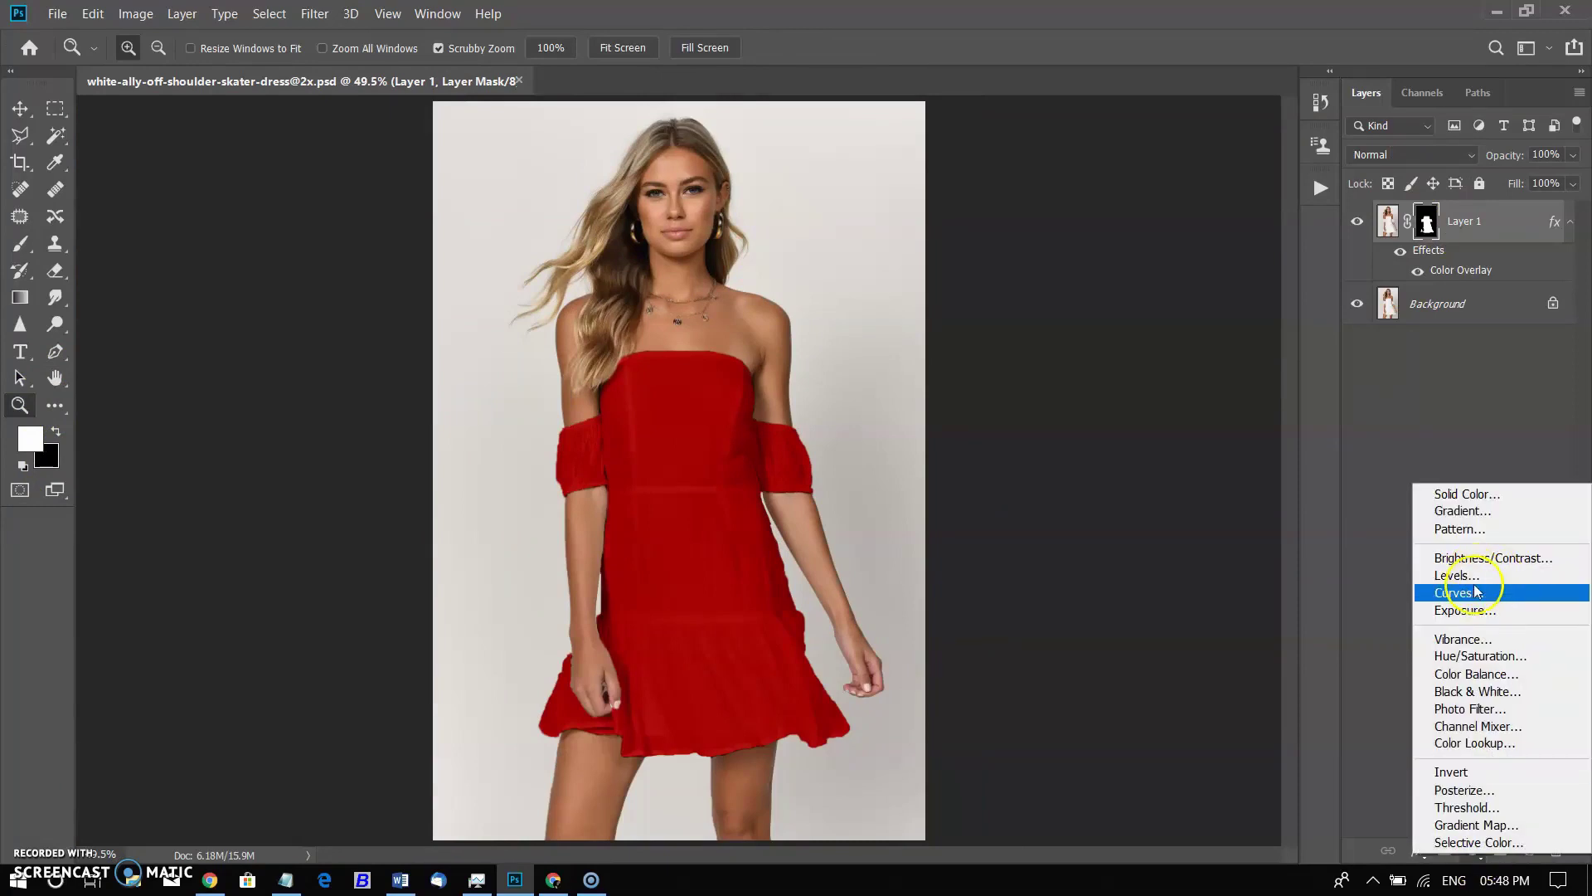
pyautogui.click(1468, 594)
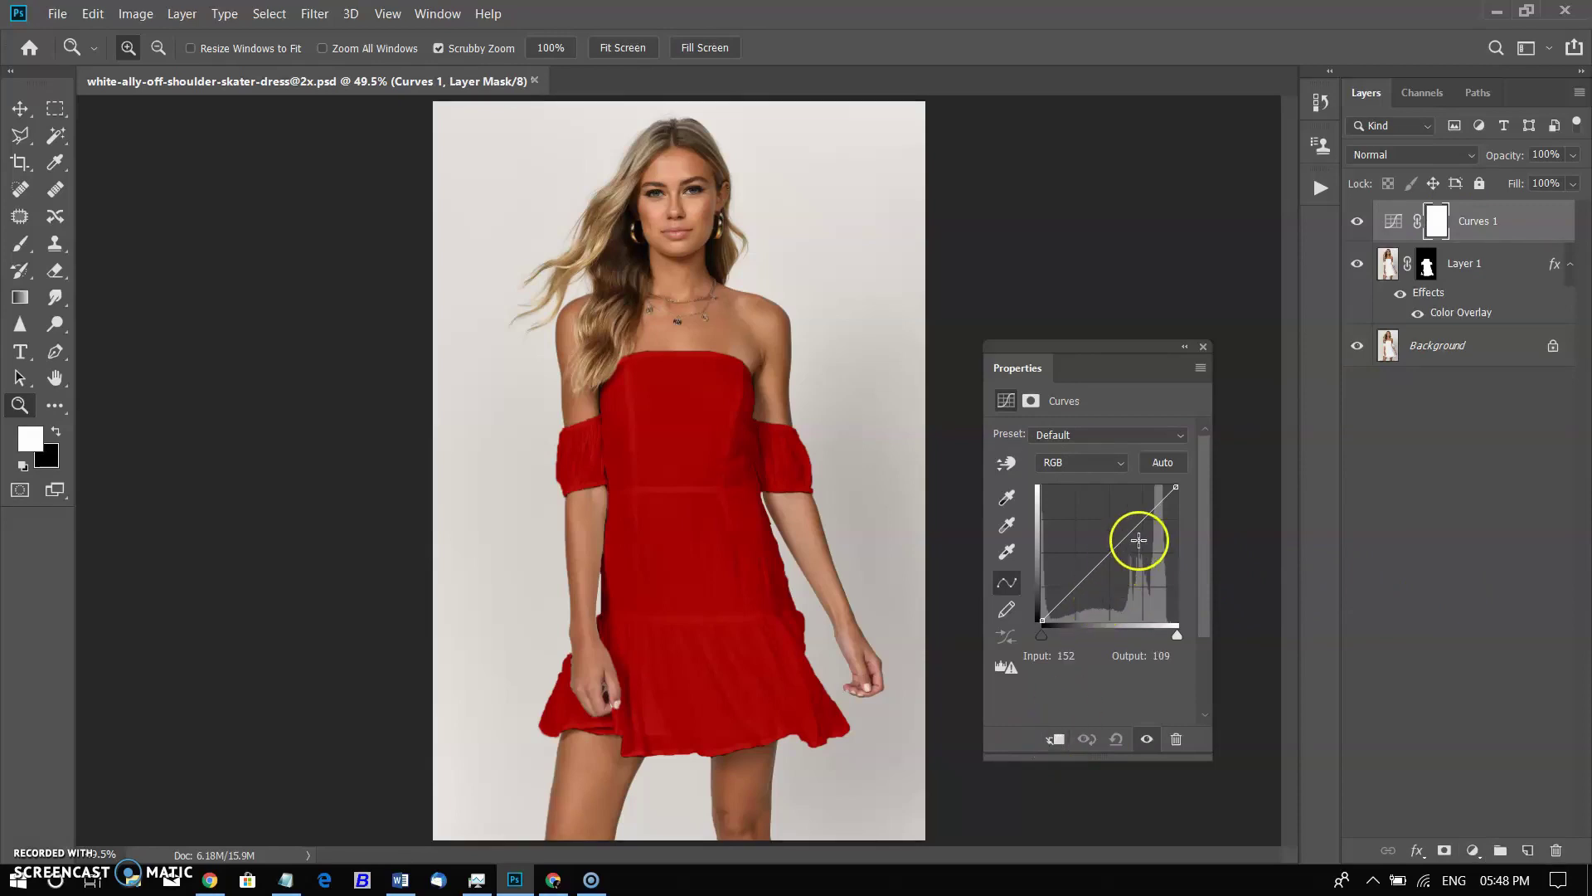
pyautogui.moveTo(1175, 487); pyautogui.dragTo(1132, 487)
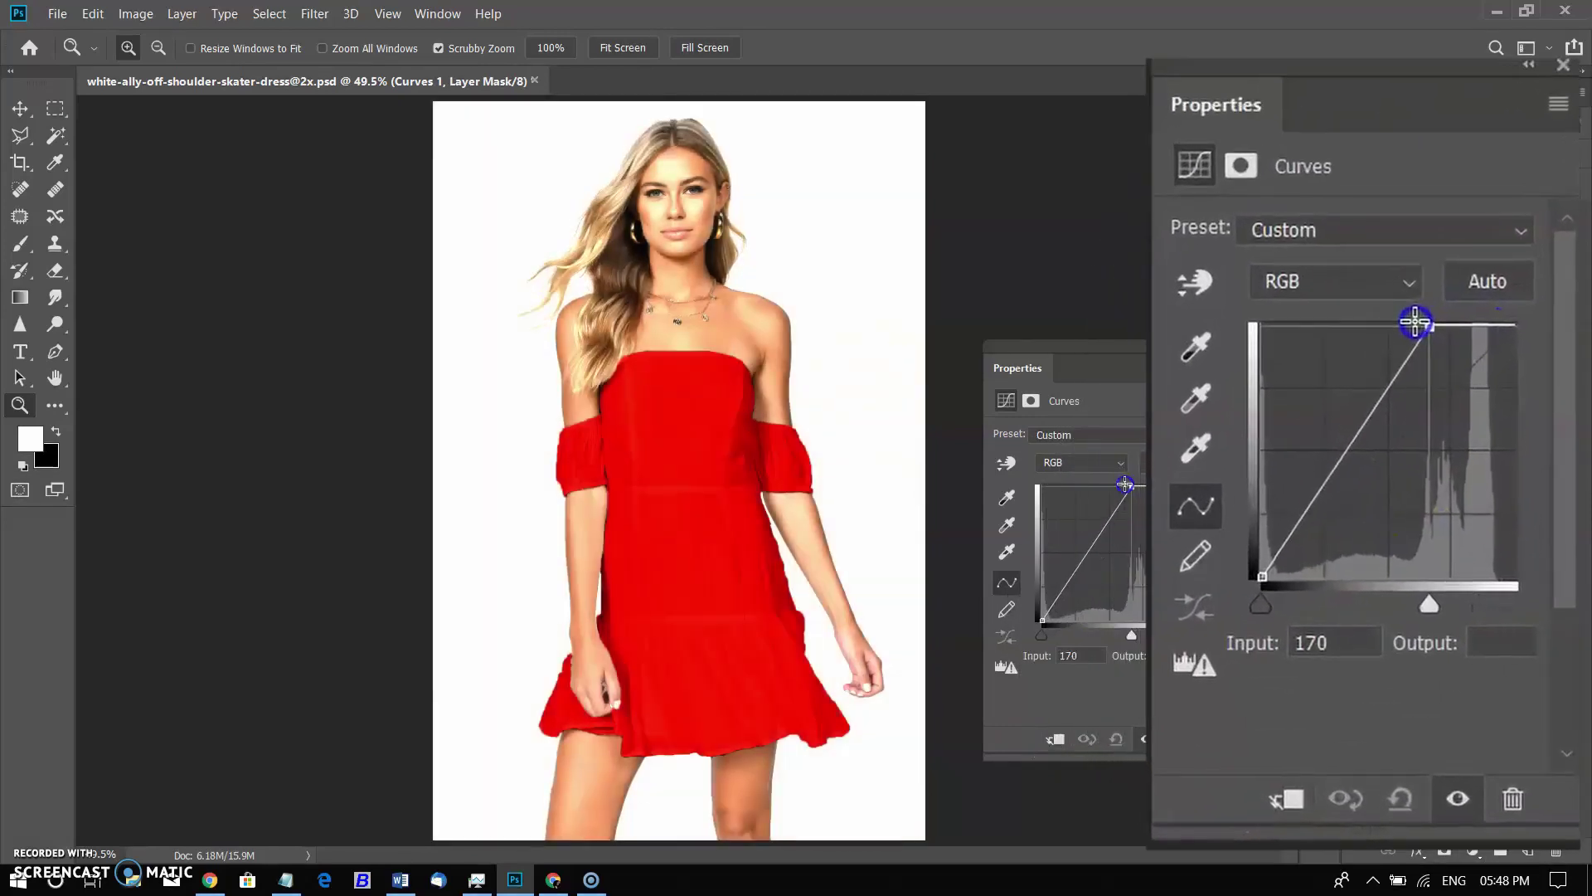
pyautogui.moveTo(1339, 381); pyautogui.dragTo(1537, 322)
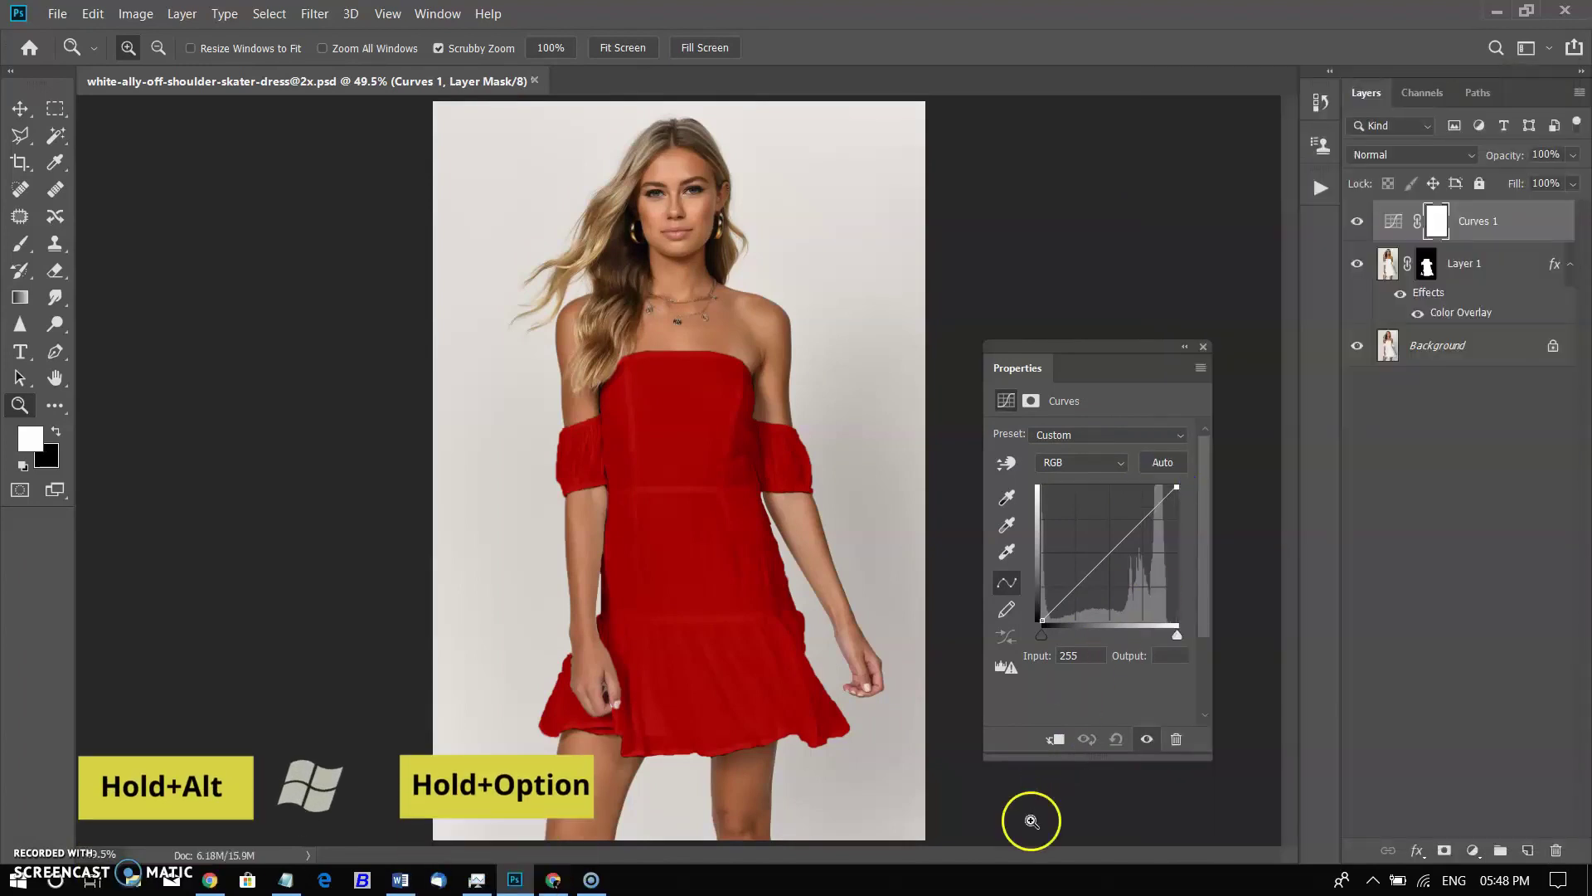
# Clip the Curves adjustment to the red dress layer, nudging the white point slightly
pyautogui.click(1057, 744)
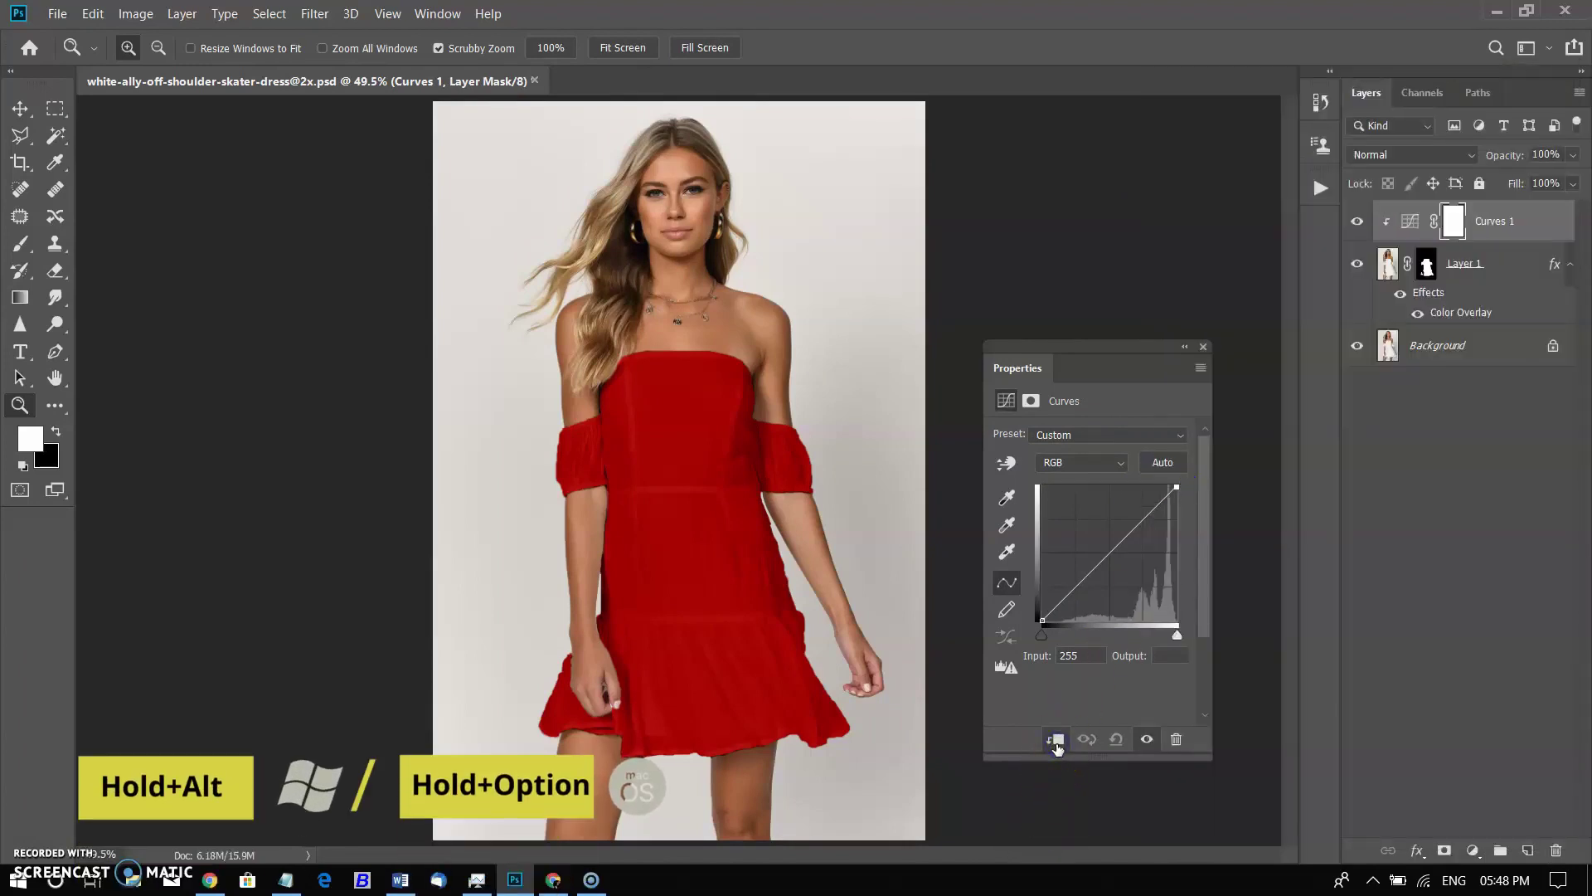
pyautogui.click(1056, 744)
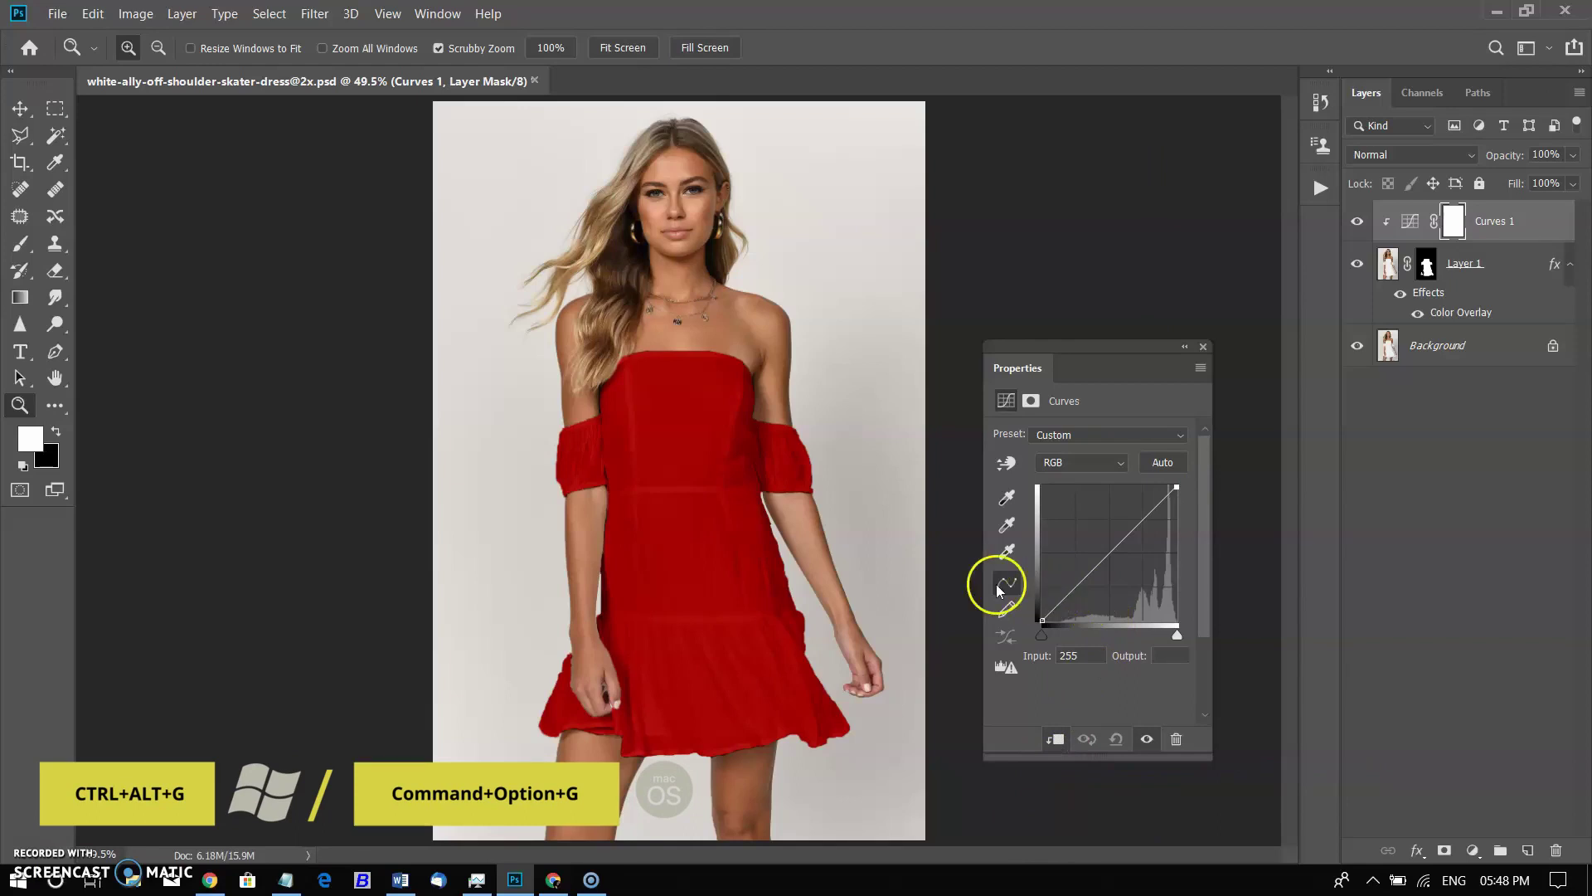
pyautogui.hotkey('ctrl', 'alt', 'g')
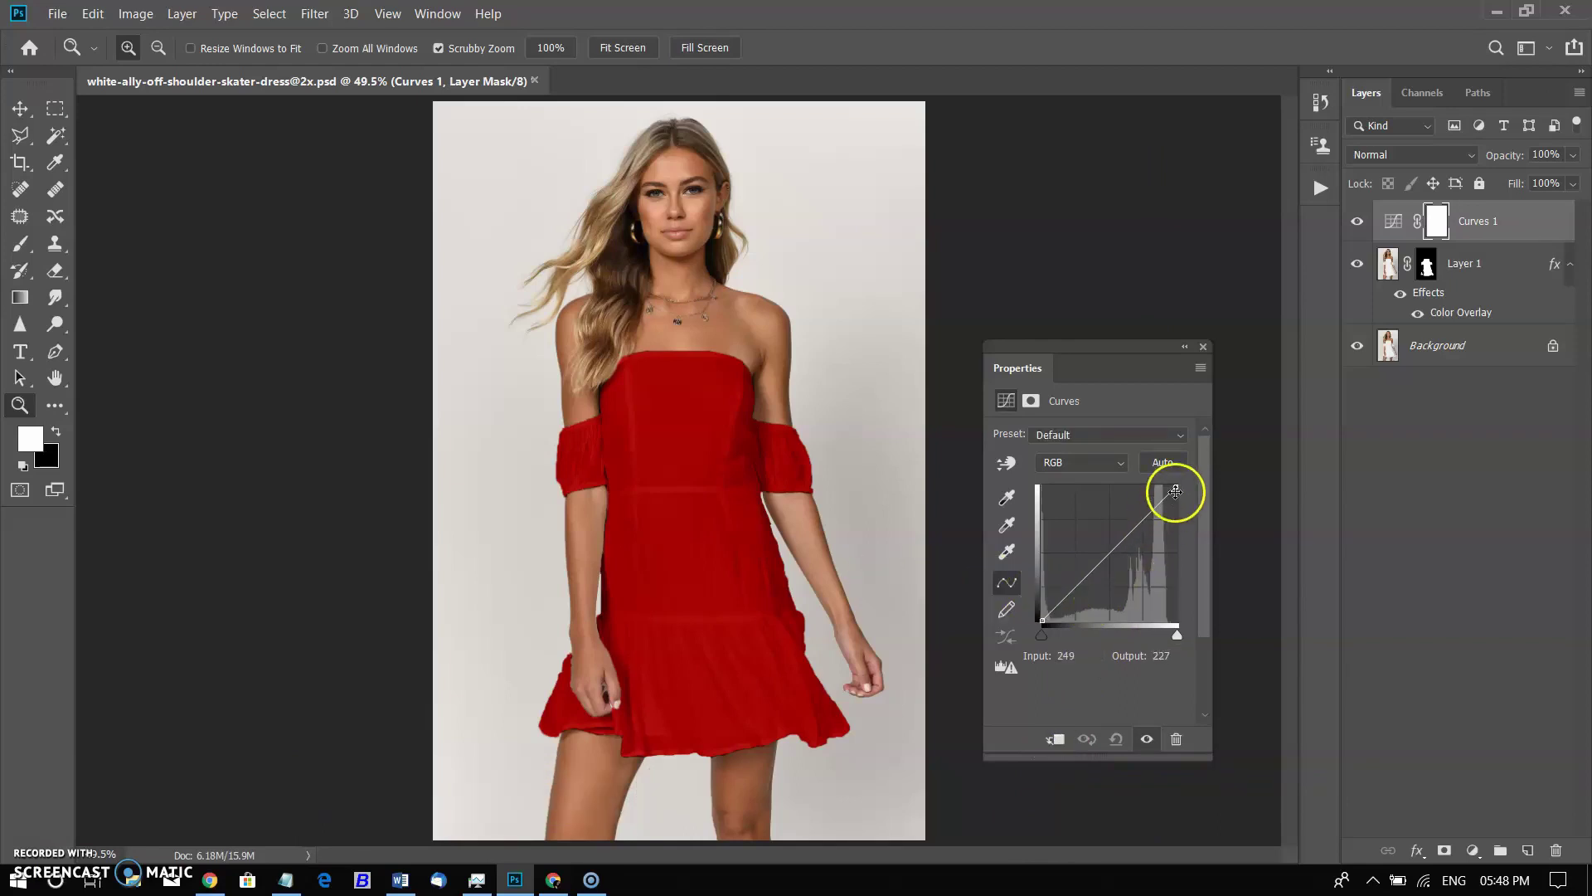
pyautogui.moveTo(1176, 491)
pyautogui.mouseDown()
pyautogui.moveTo(1125, 484)
pyautogui.moveTo(1188, 482)
pyautogui.moveTo(1167, 490)
pyautogui.mouseUp()
pyautogui.hotkey('ctrl', 'alt', 'g')
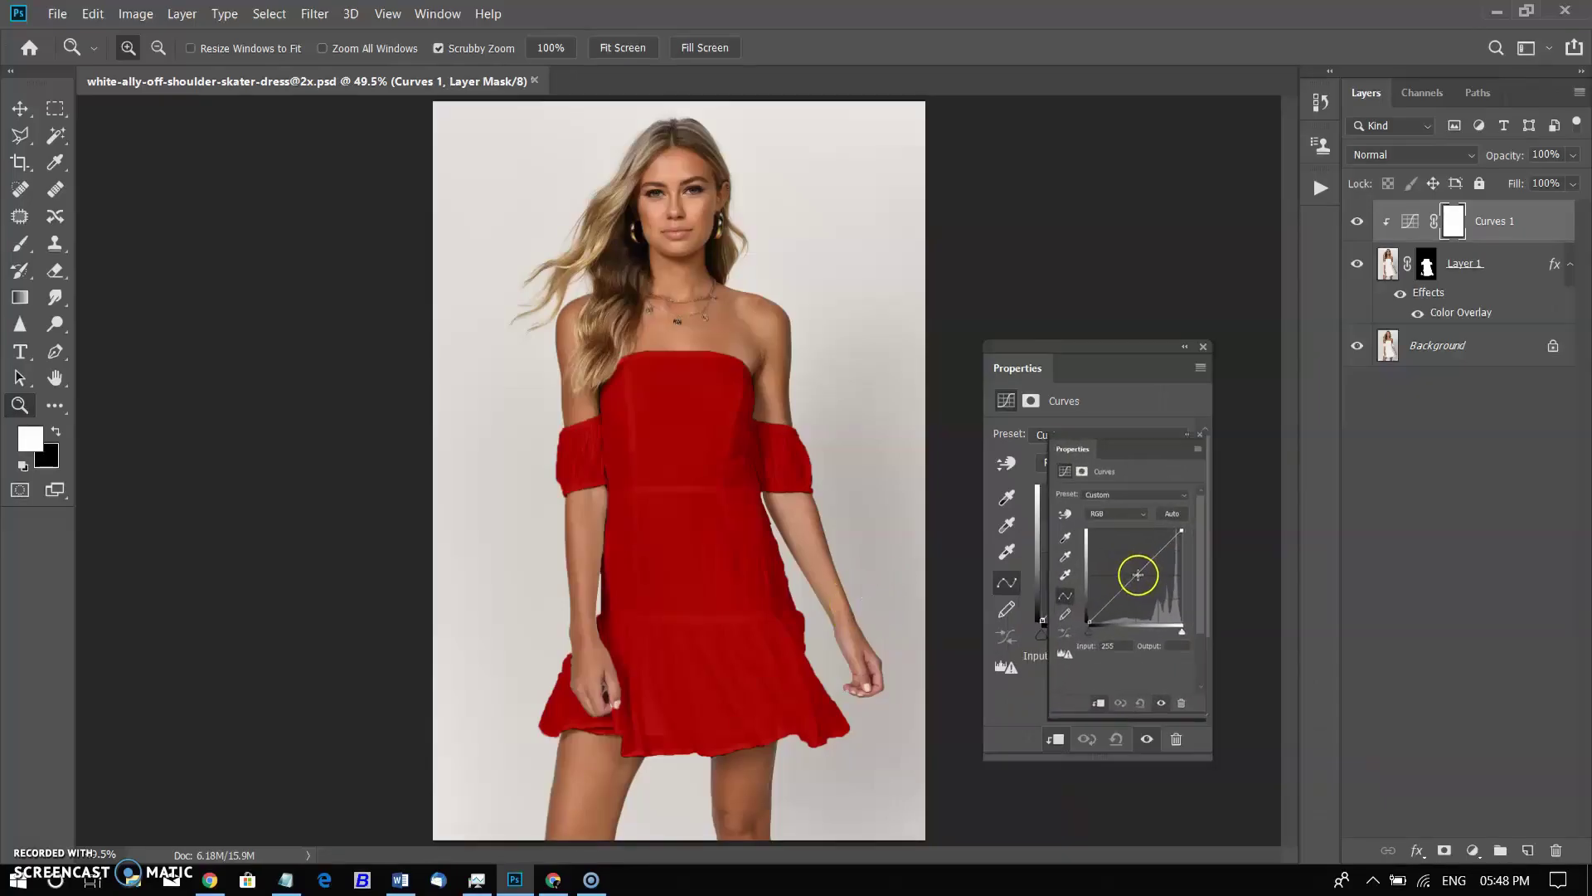
# Reshape the curve: deepen the midtones, pull in the highlights, adjust the shadows
pyautogui.moveTo(1107, 551); pyautogui.dragTo(1110, 571)
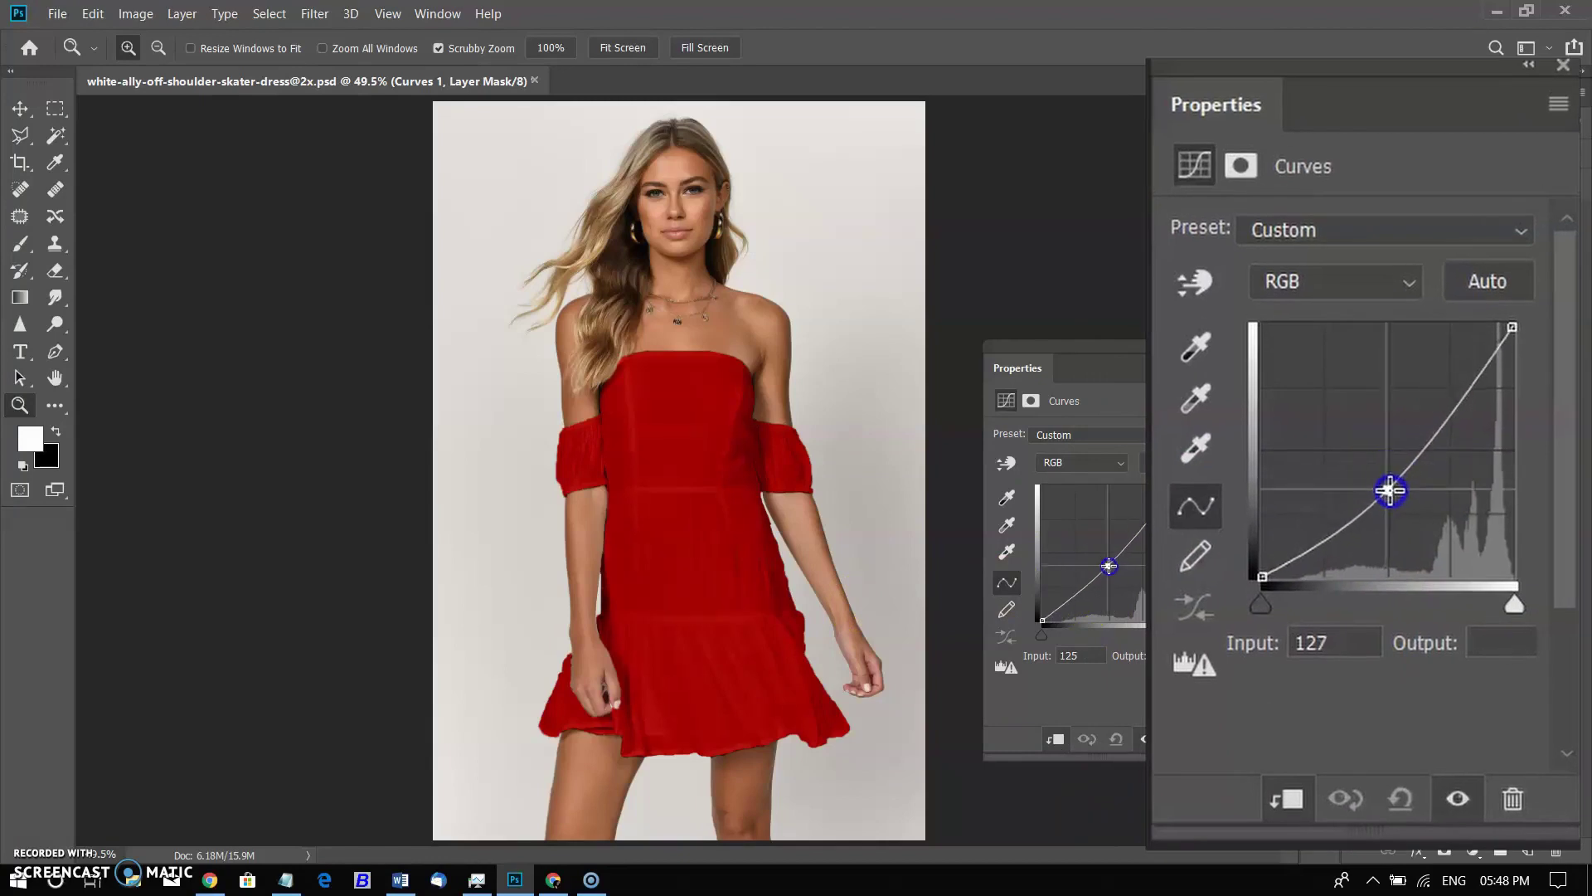
pyautogui.moveTo(1511, 328); pyautogui.dragTo(1491, 331)
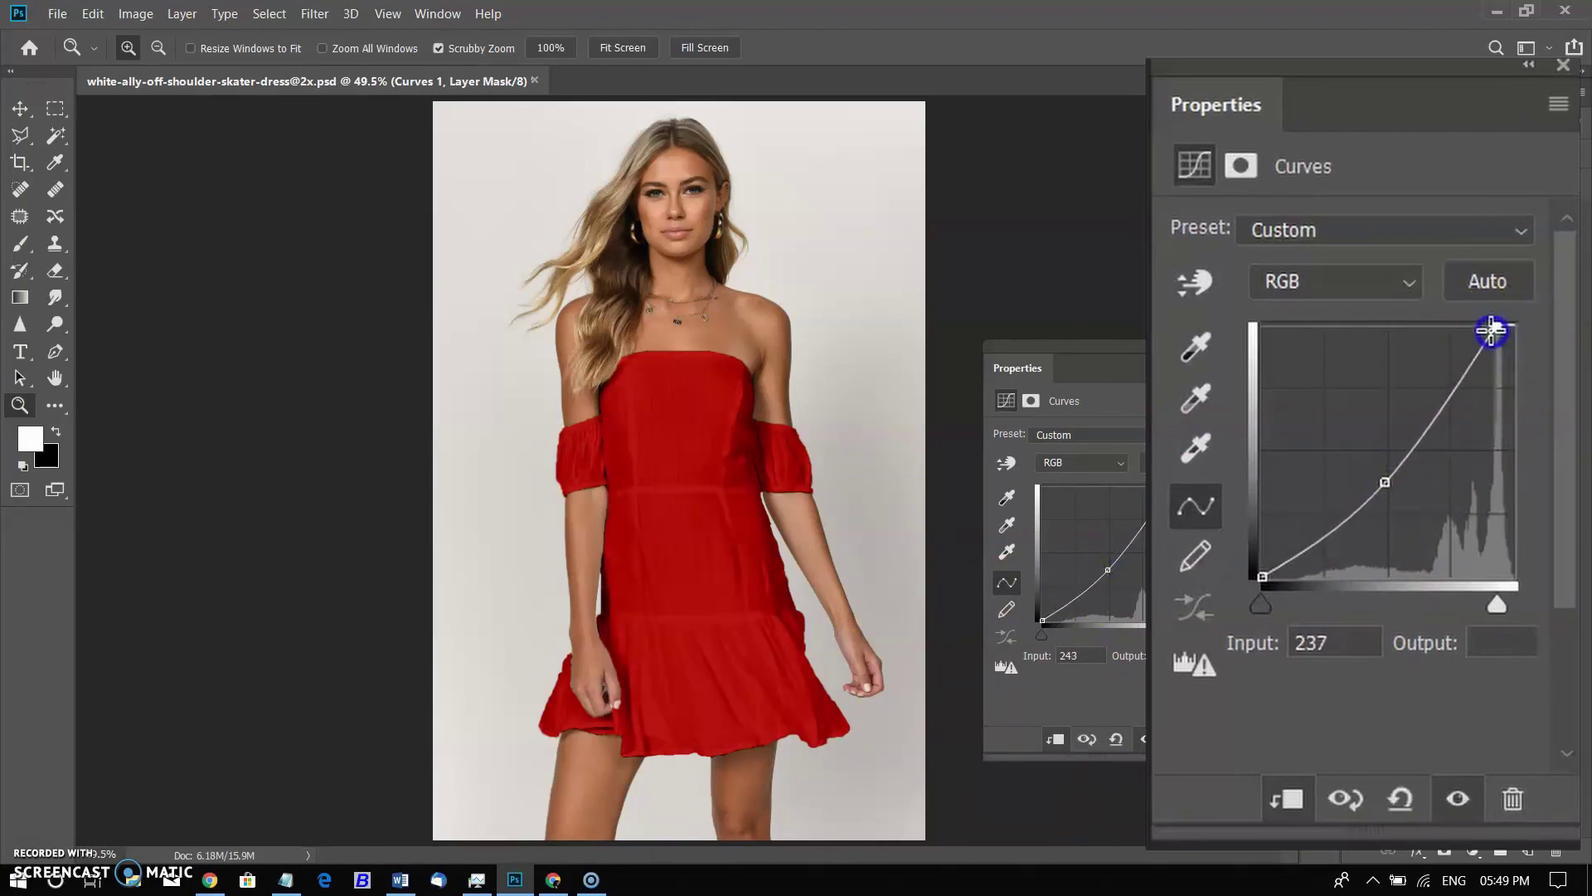
pyautogui.moveTo(1164, 489); pyautogui.dragTo(1170, 486)
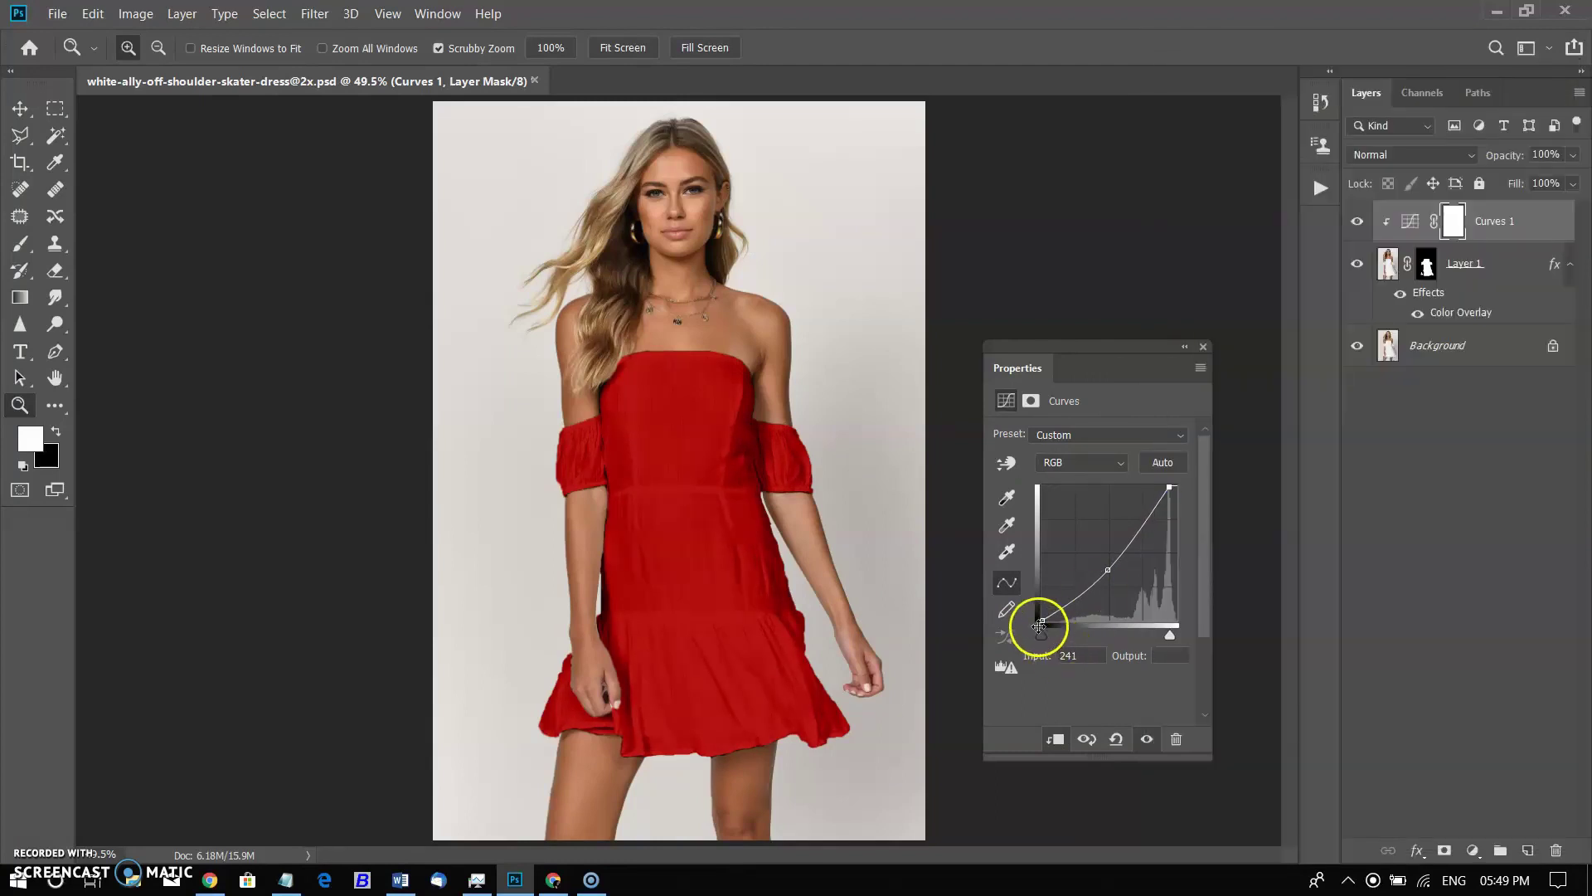
pyautogui.click(1037, 626)
pyautogui.moveTo(1109, 575); pyautogui.dragTo(1095, 564)
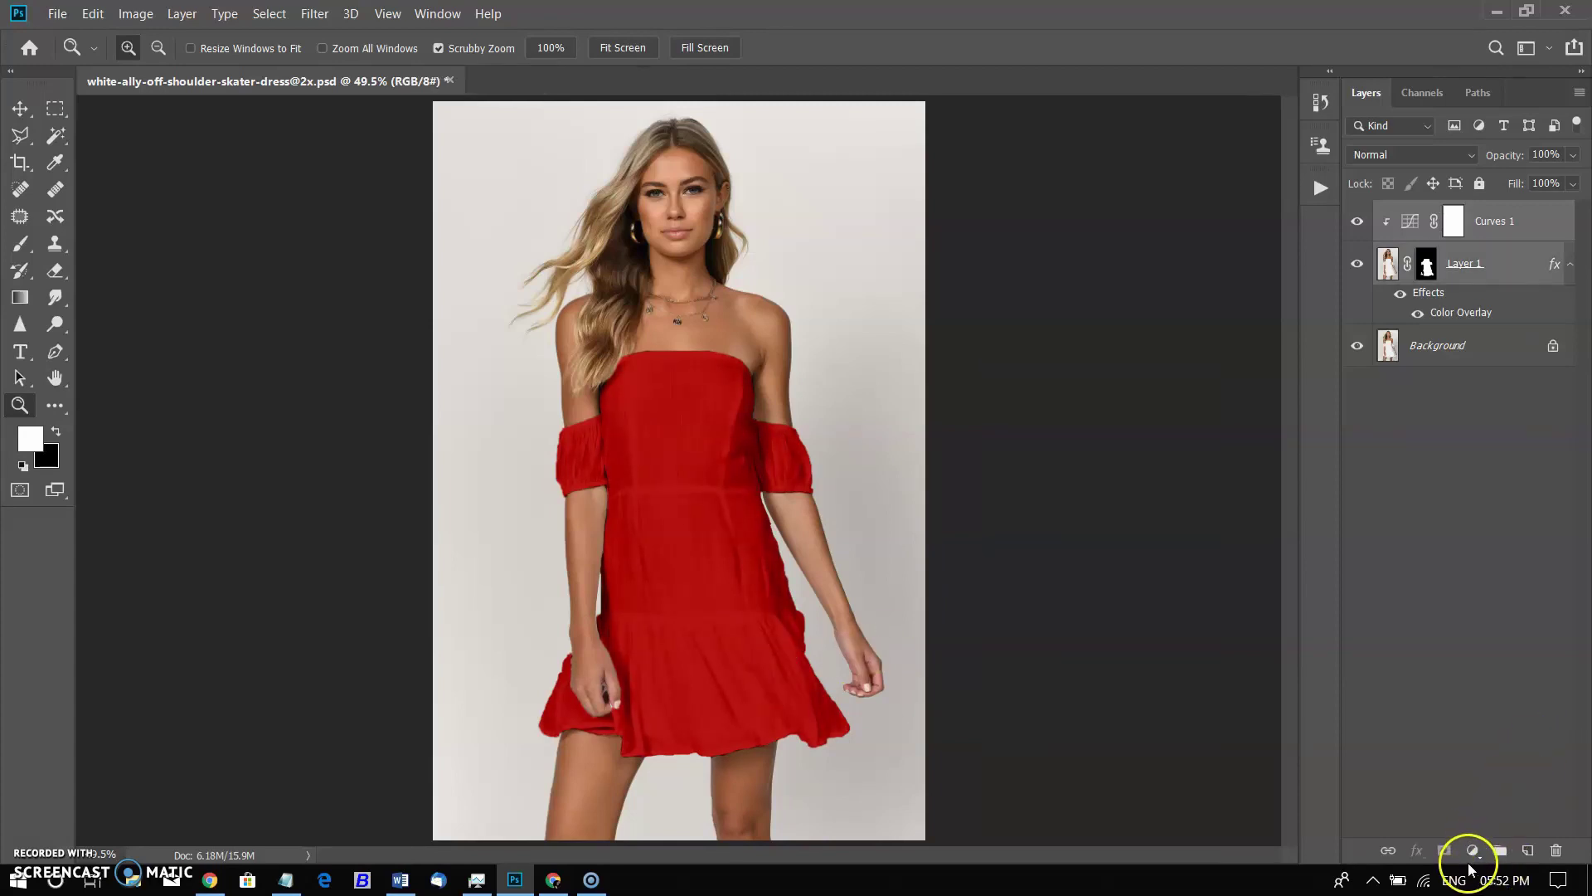
# Group the Curves and red dress layers as Group 1 and load Layer 1's mask as a selection
pyautogui.hotkey('ctrl', 'g')
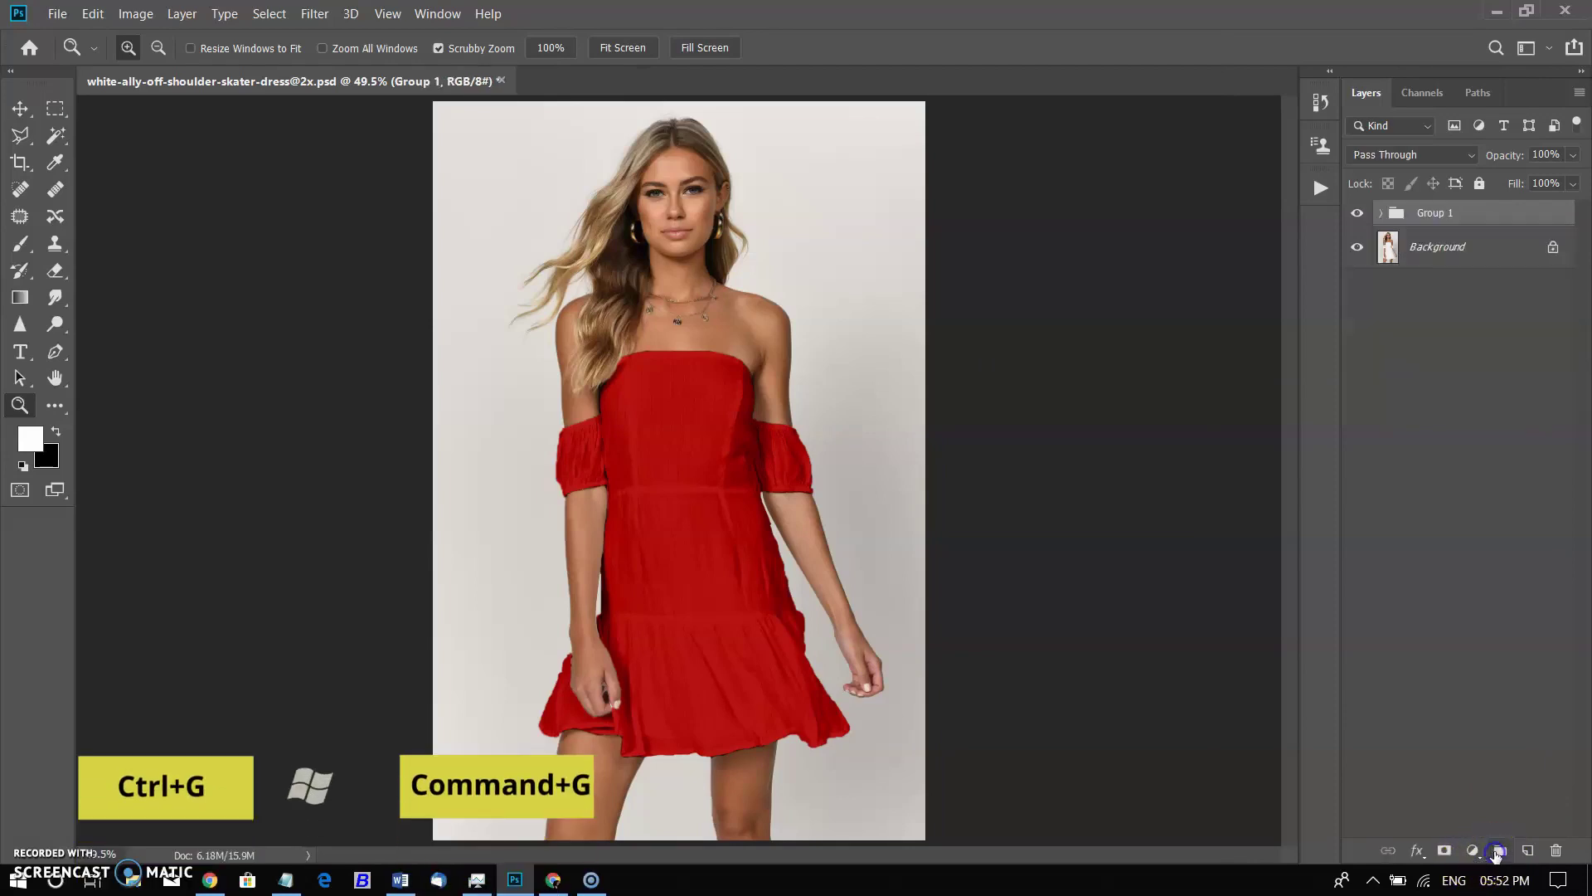
pyautogui.click(1382, 214)
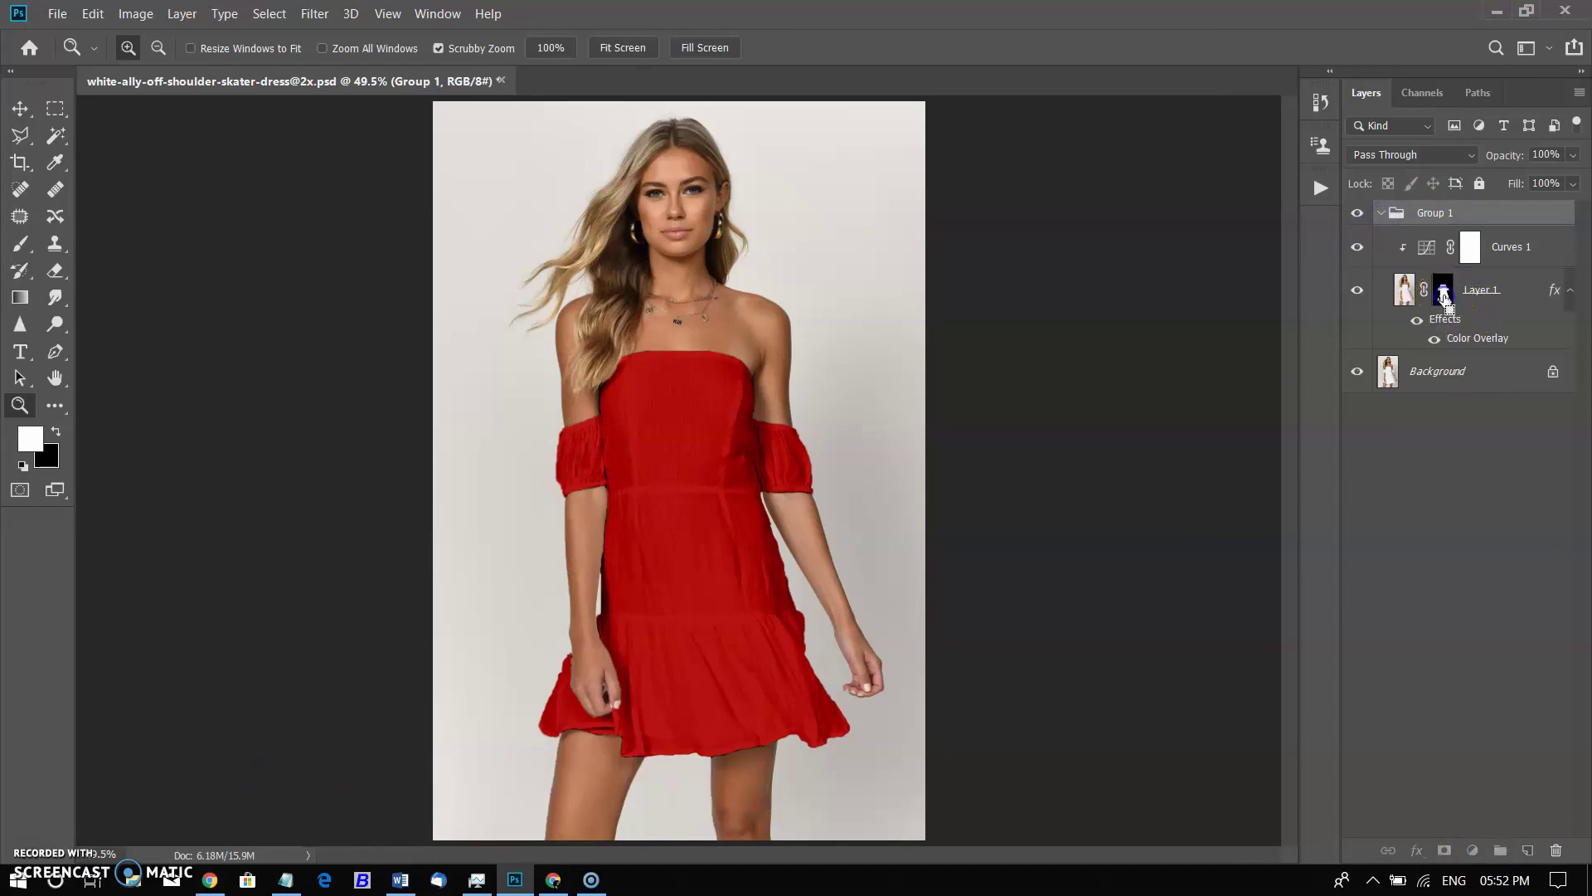
pyautogui.keyDown('ctrl'); pyautogui.click(1444, 295); pyautogui.keyUp('ctrl')
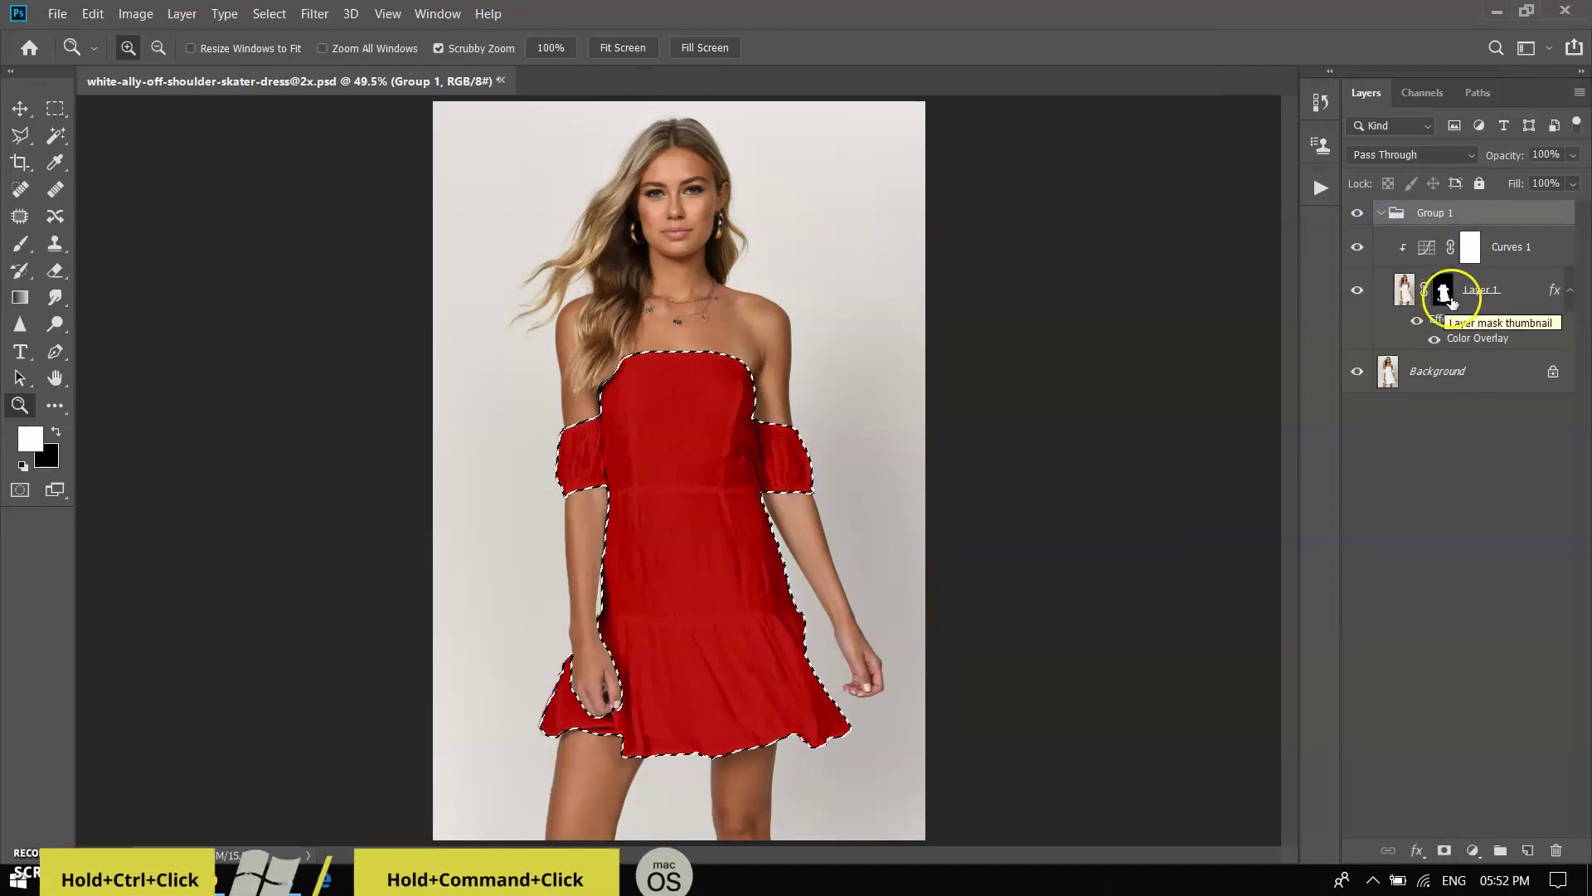
# Save the dress selection as a new channel named newref
pyautogui.click(1004, 487)
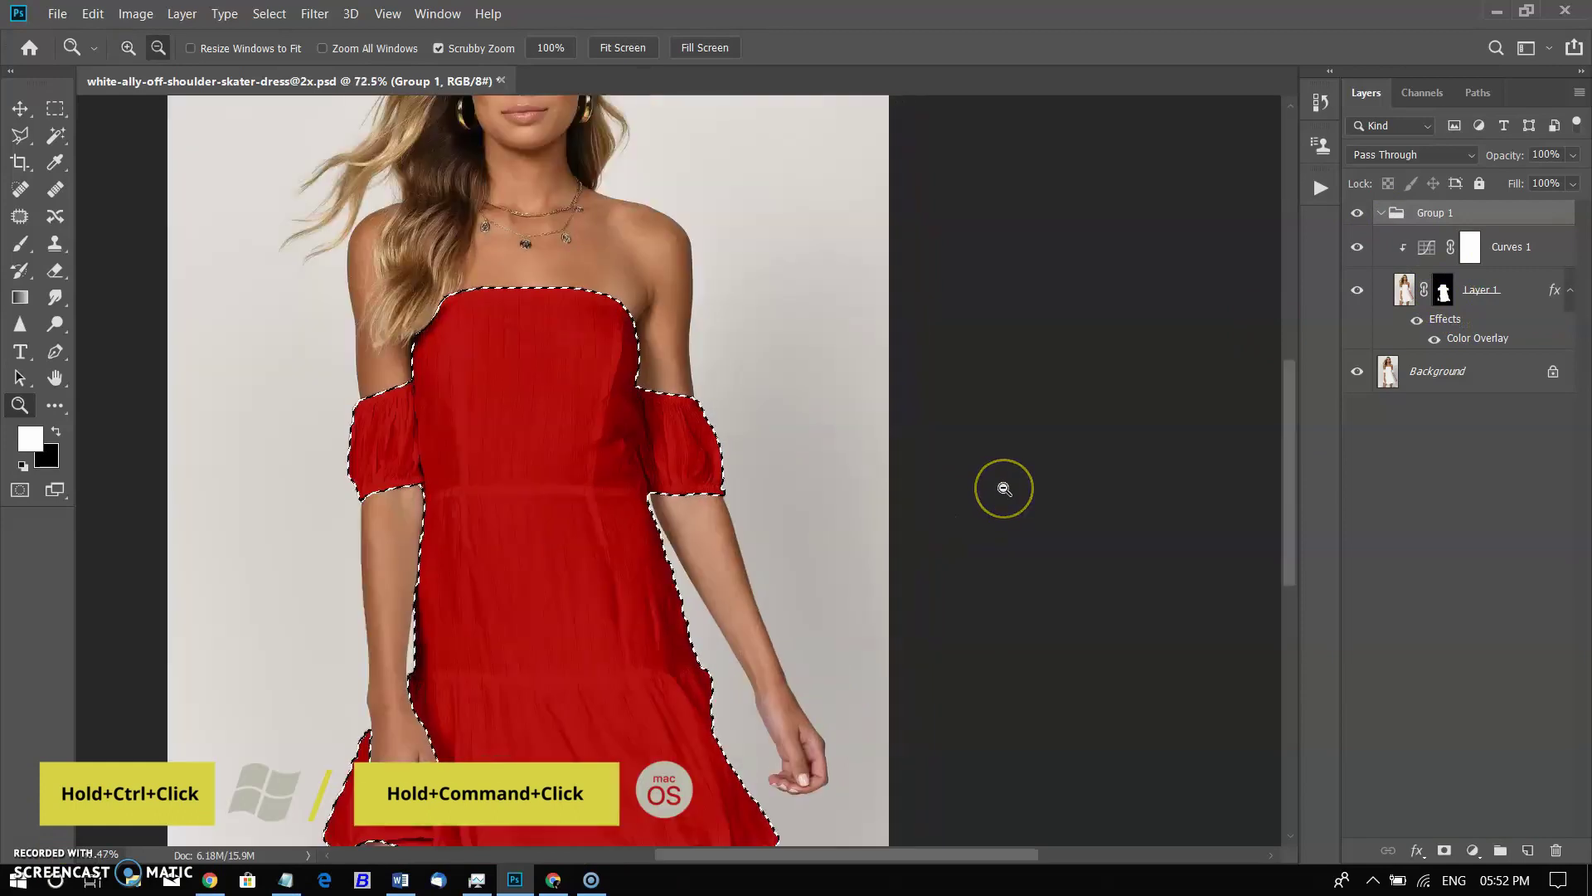
pyautogui.keyDown('alt'); pyautogui.click(1004, 488); pyautogui.keyUp('alt')
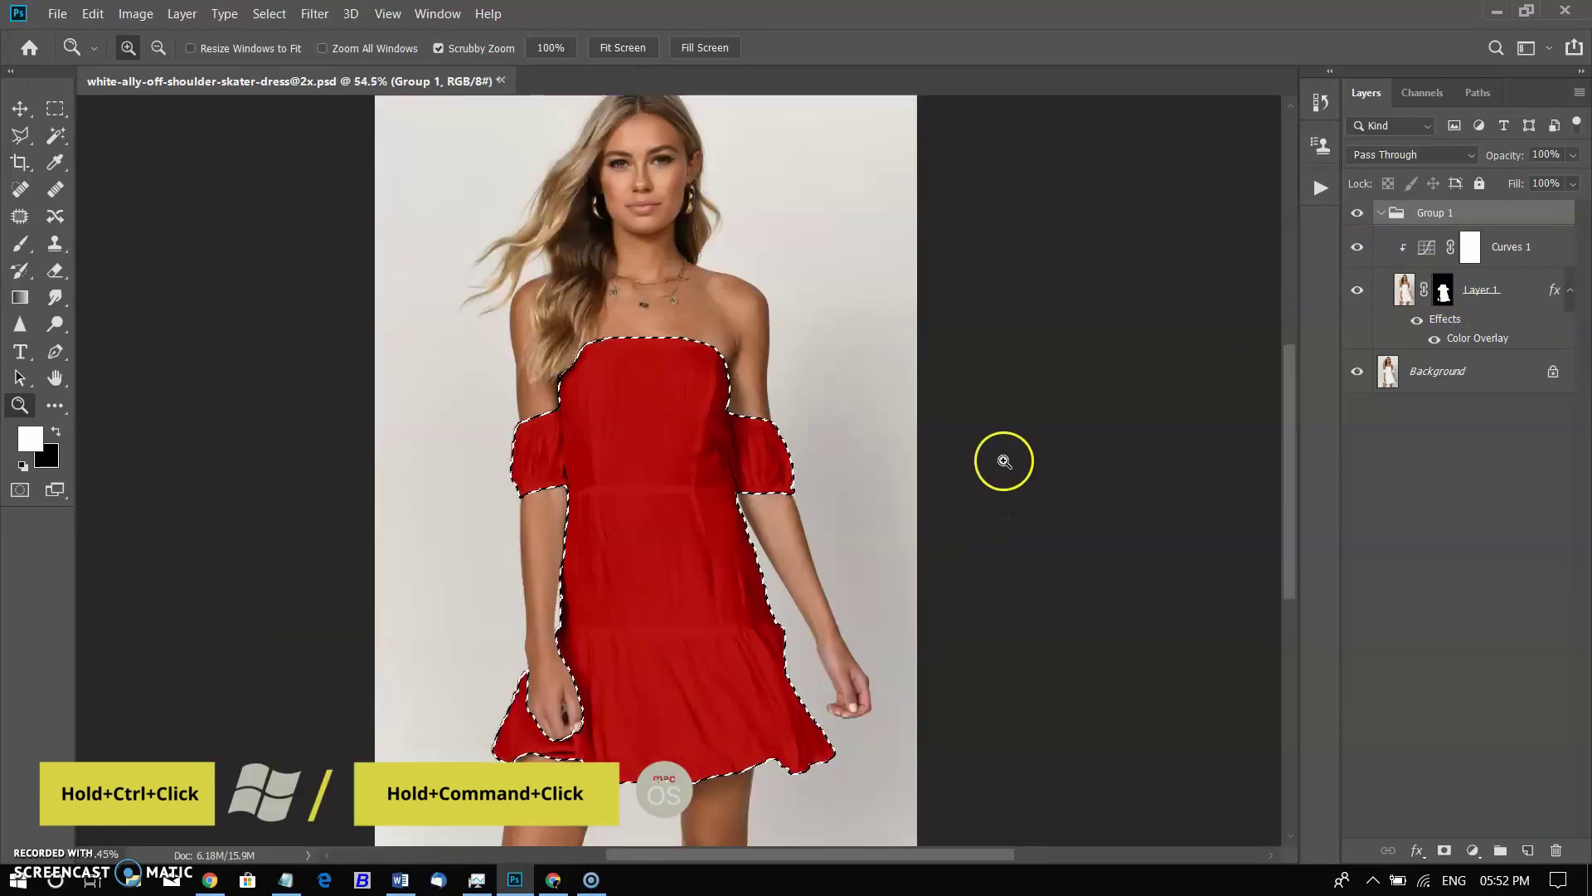
pyautogui.click(269, 13)
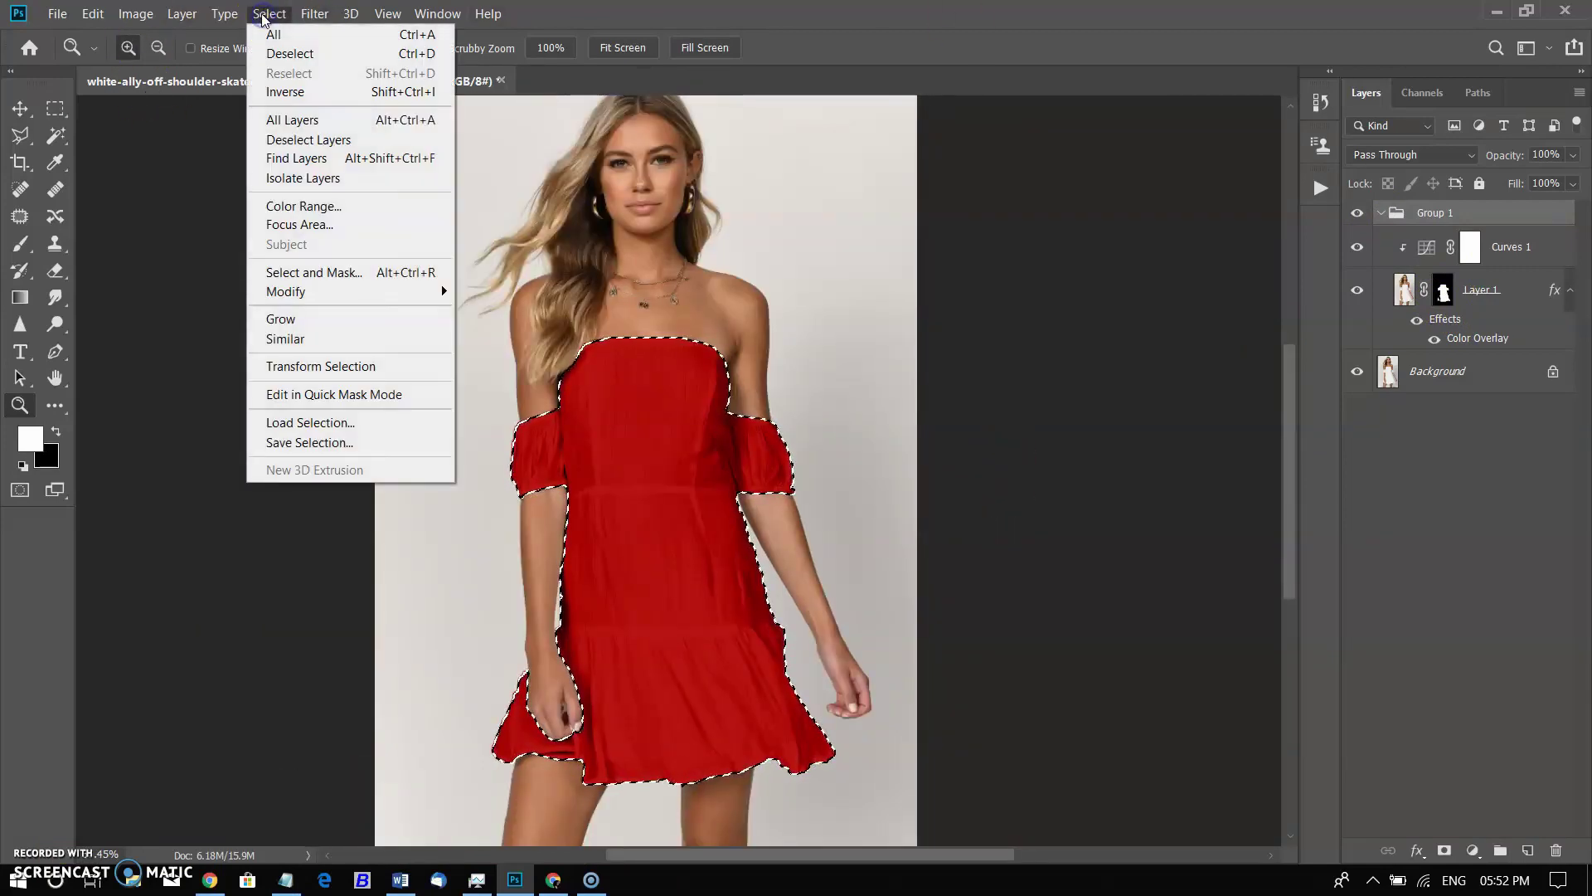
pyautogui.click(312, 441)
pyautogui.write('newref')
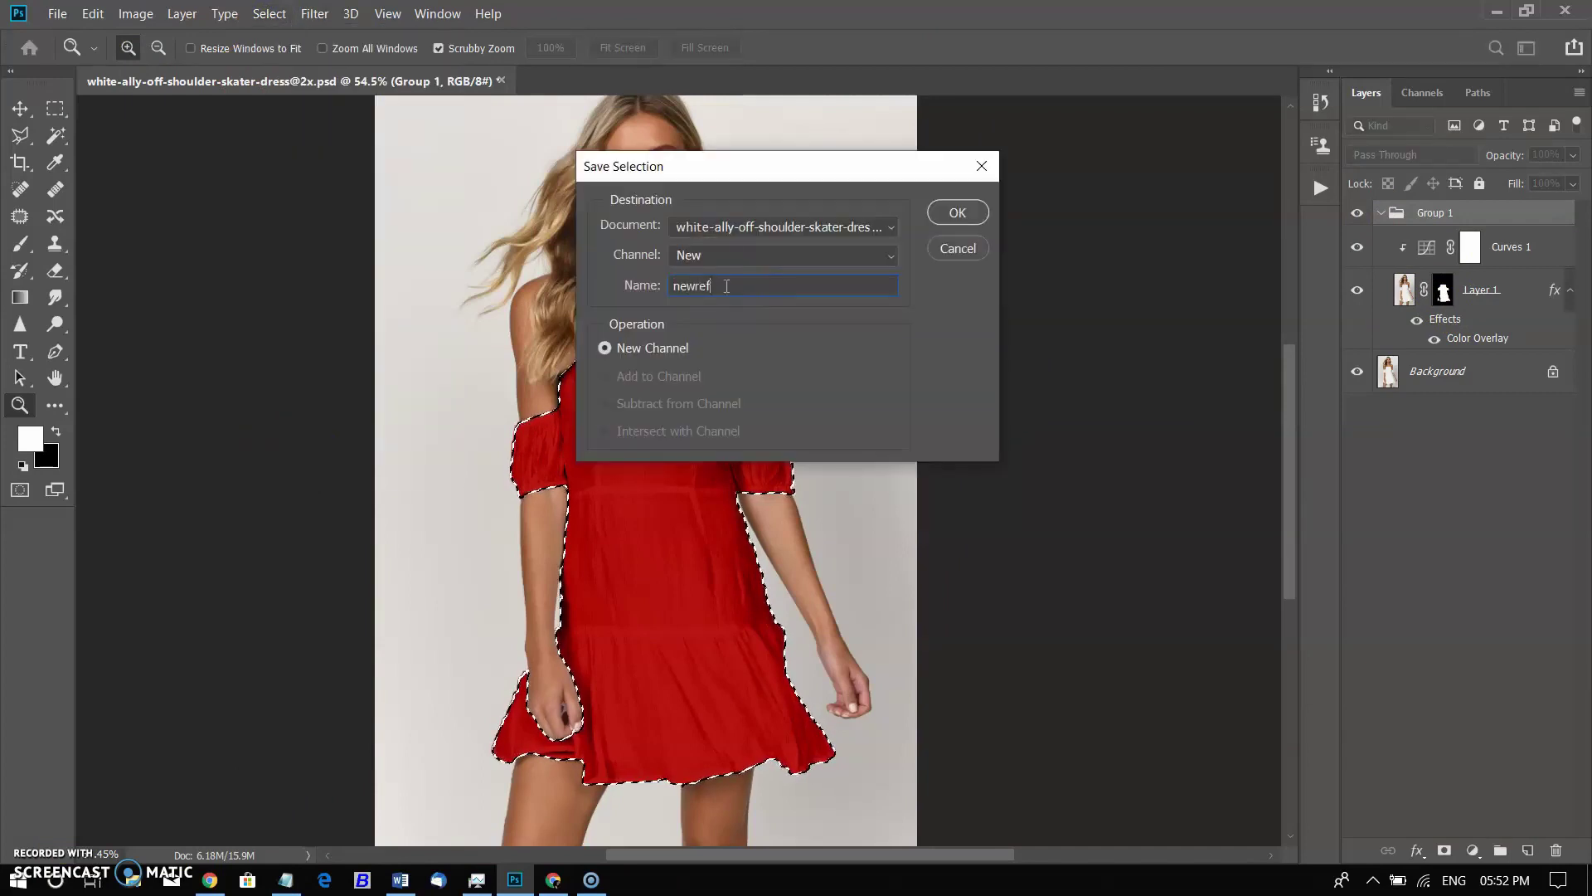
# Confirm the newref channel, hide Group 1, and load the dress selection onto Background copy
pyautogui.click(1359, 213)
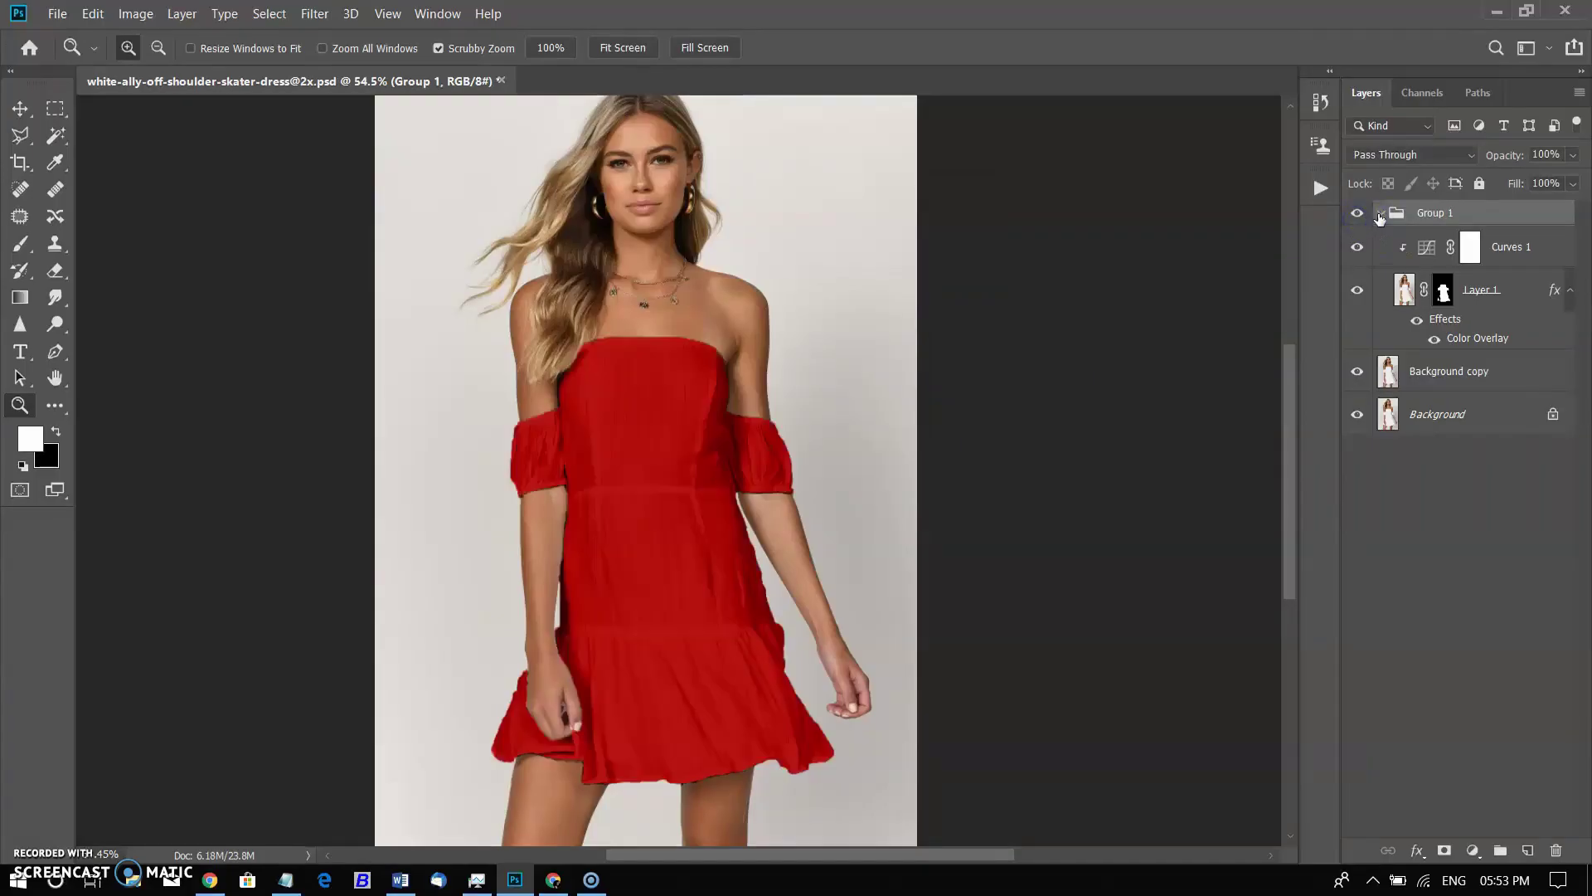
pyautogui.click(1379, 213)
pyautogui.click(1442, 276)
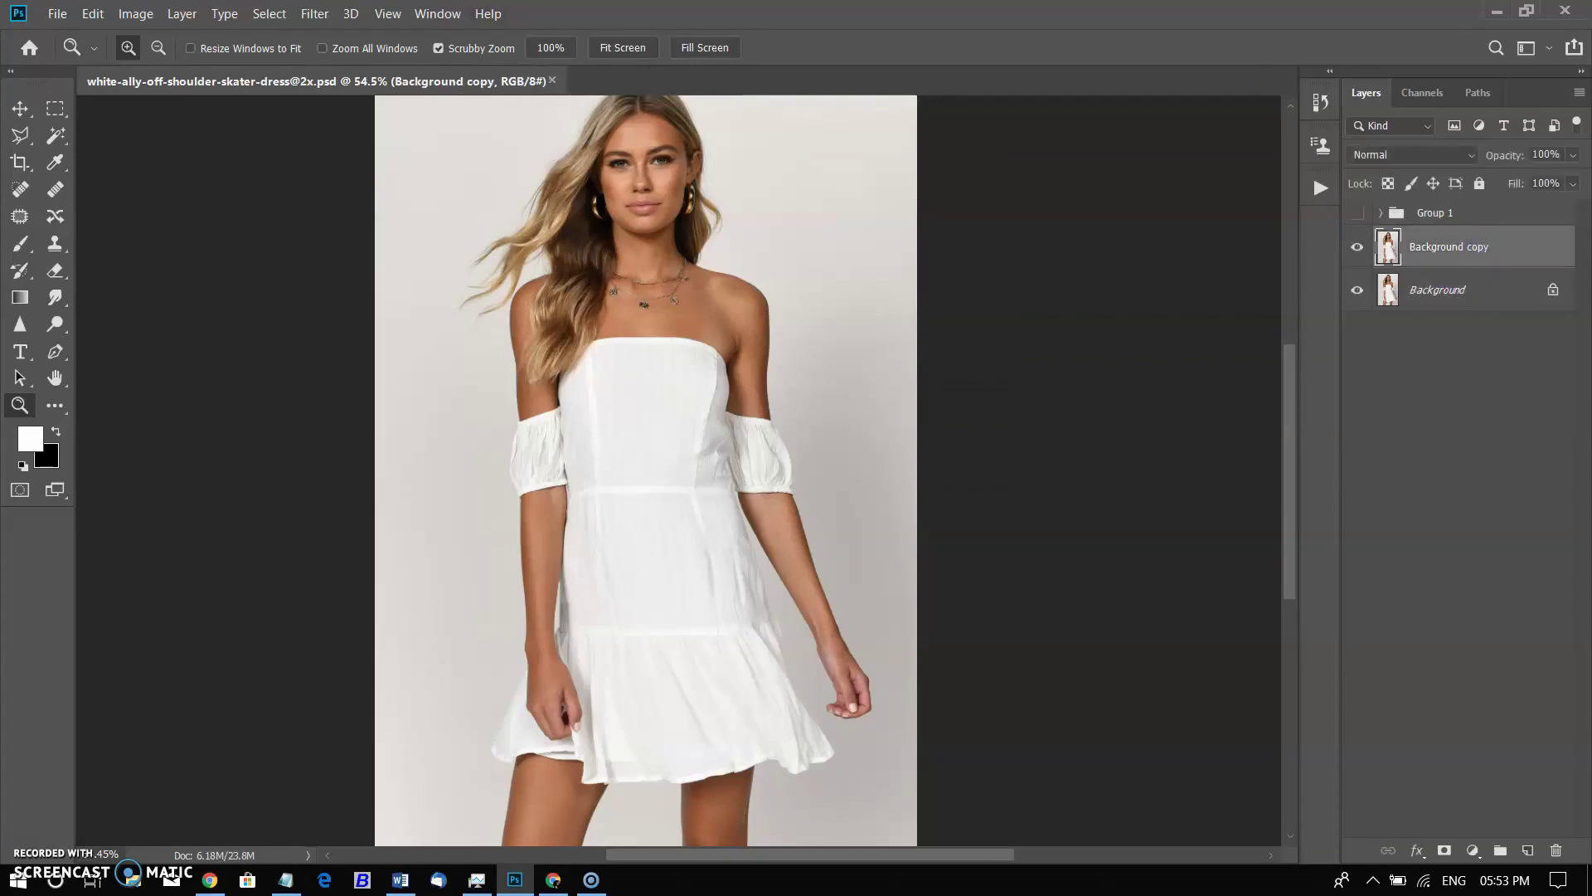
pyautogui.click(269, 14)
pyautogui.click(300, 416)
pyautogui.click(777, 256)
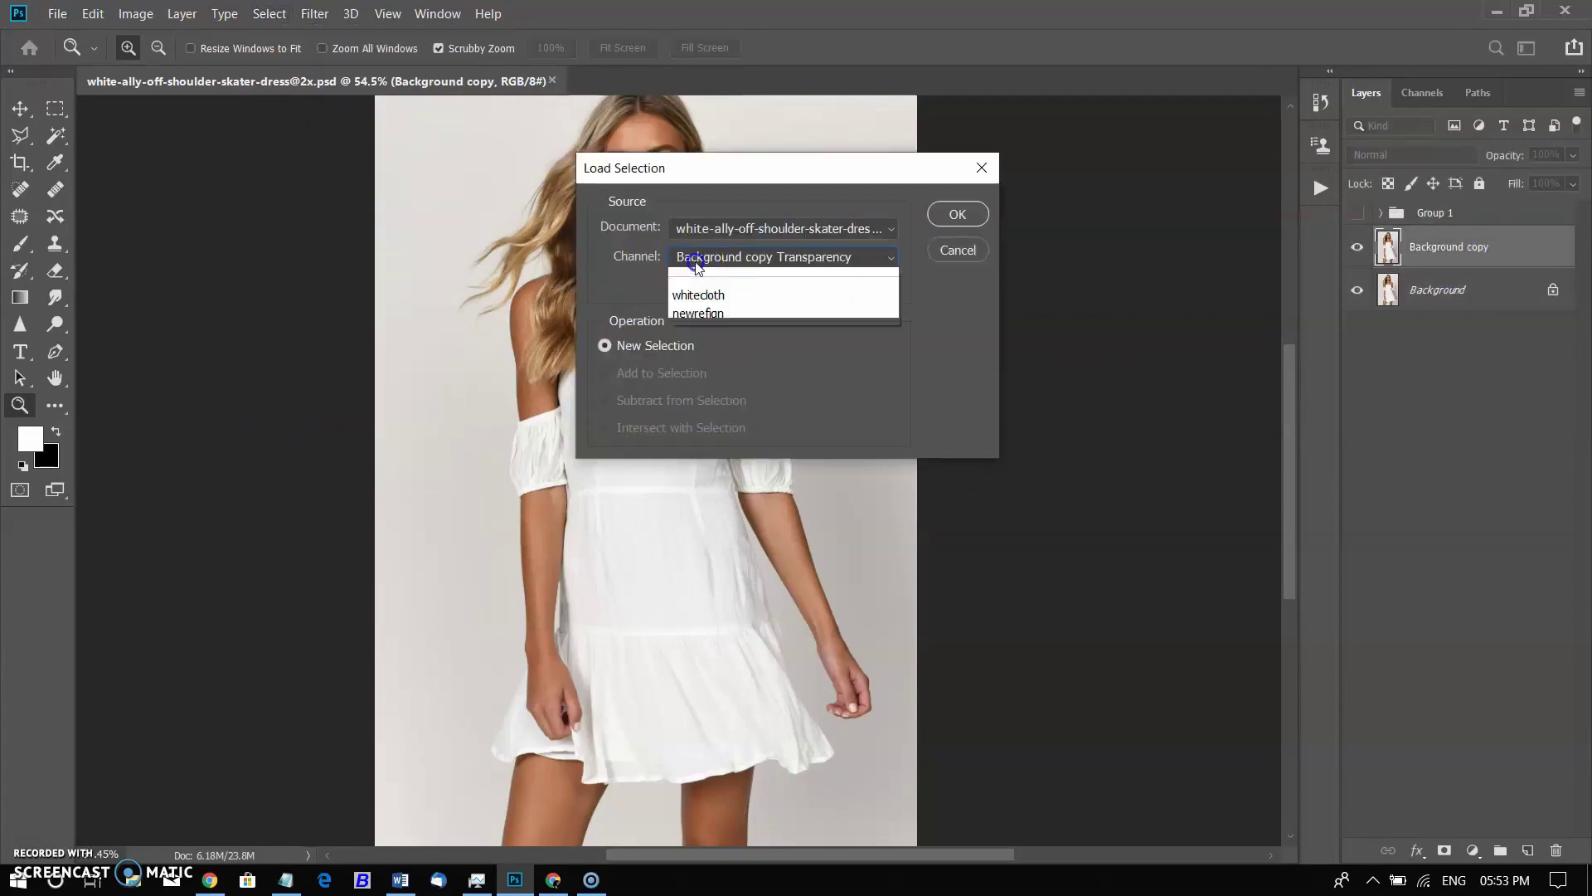
pyautogui.click(729, 331)
pyautogui.click(968, 211)
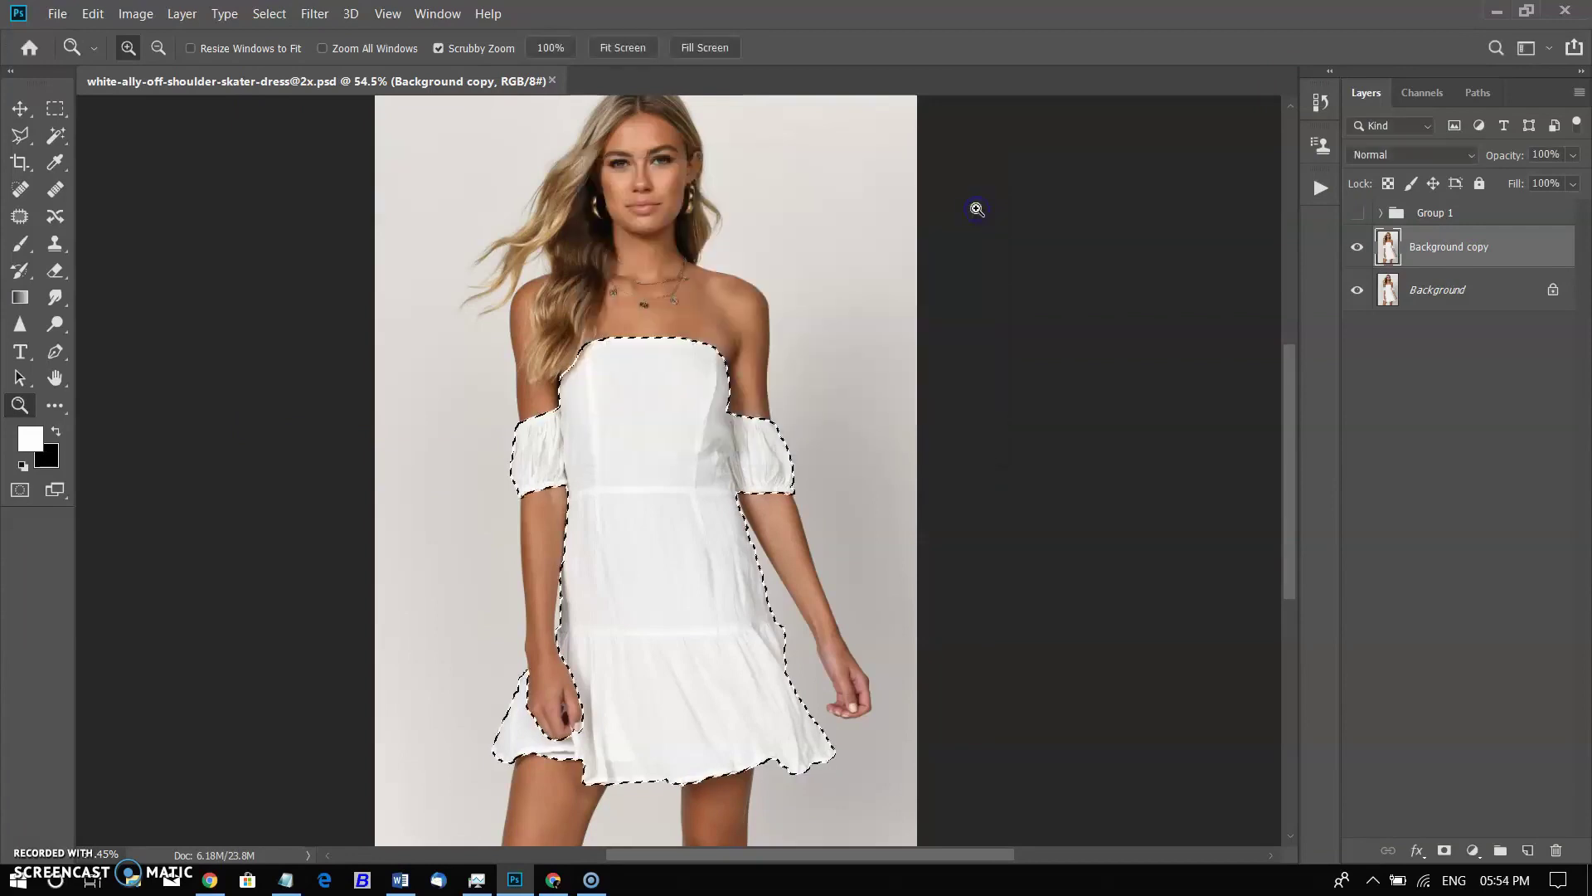
# Mask Background copy to the dress and give it a light teal Color Overlay
pyautogui.click(1444, 850)
pyautogui.doubleClick(1540, 253)
pyautogui.click(842, 330)
pyautogui.click(815, 311)
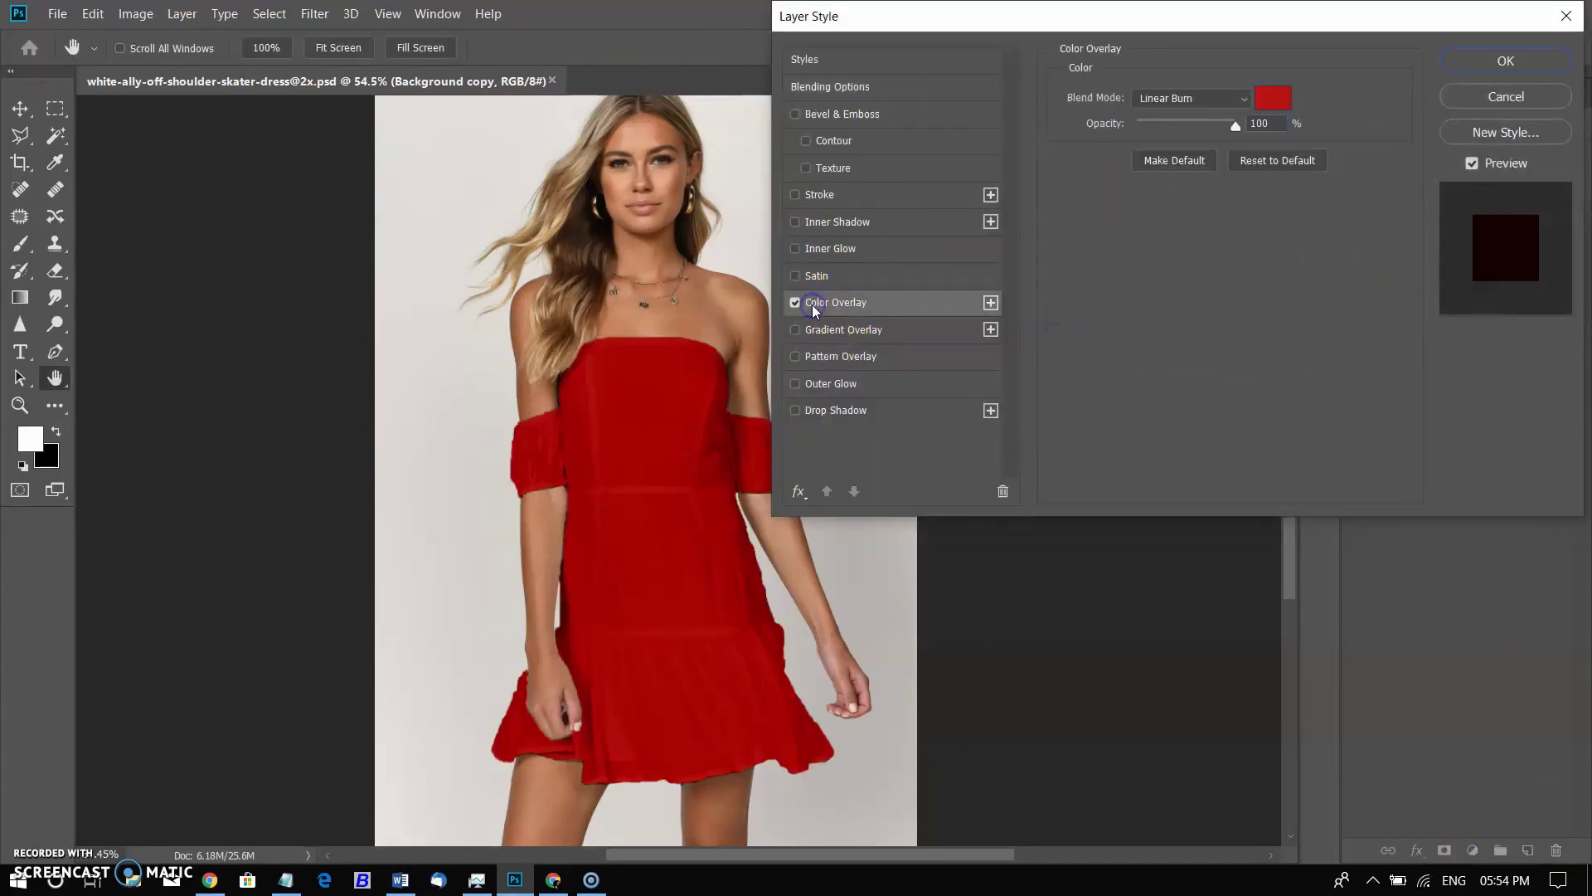
pyautogui.click(1269, 97)
pyautogui.click(1266, 339)
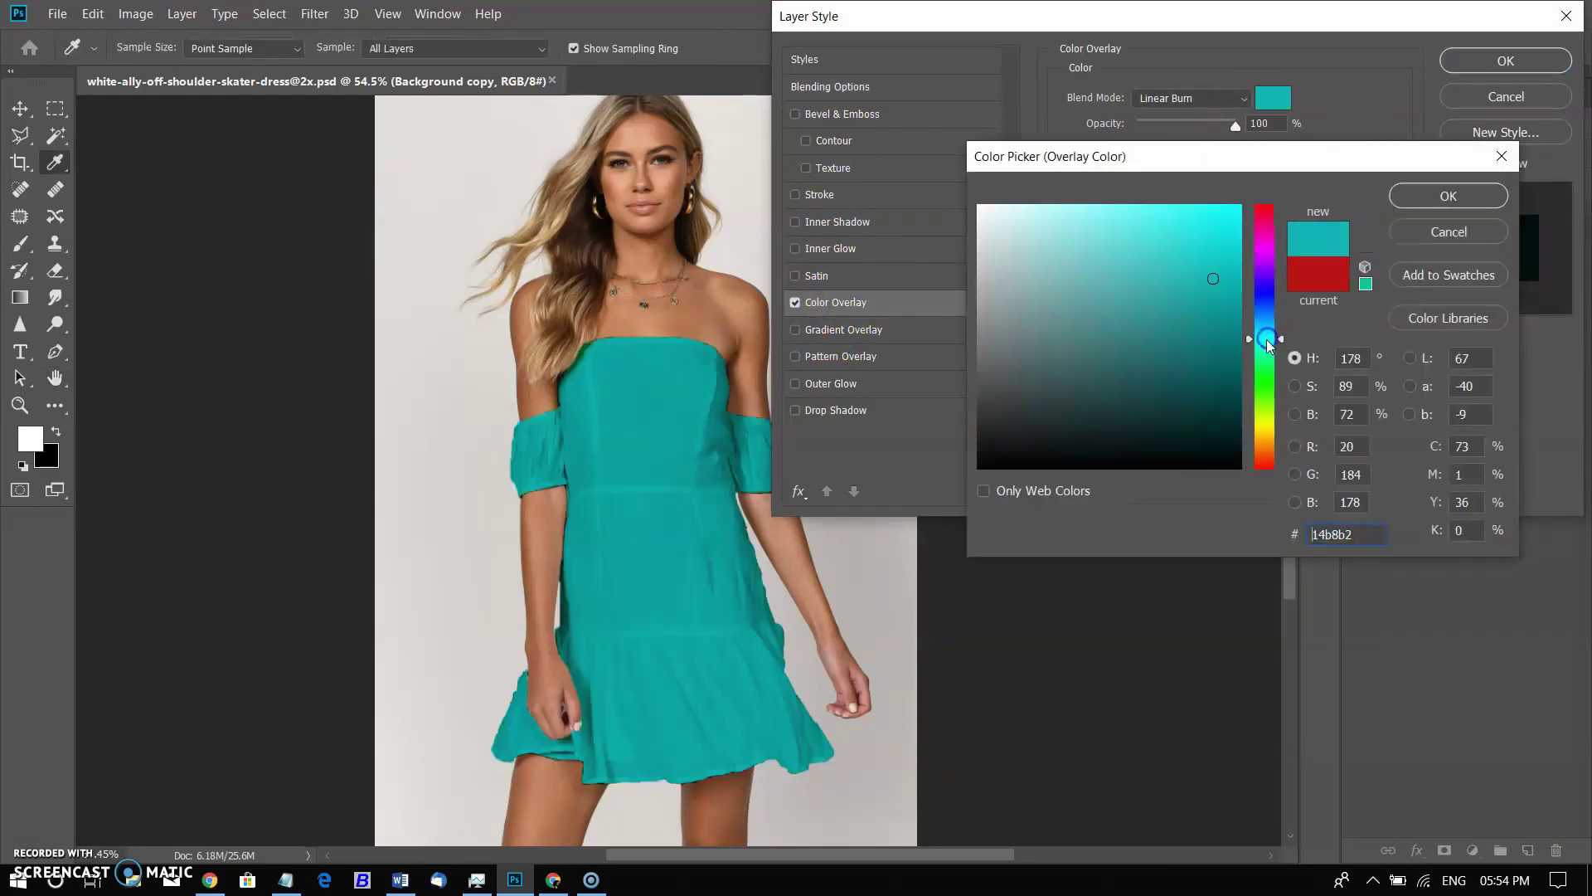
pyautogui.moveTo(1188, 280); pyautogui.dragTo(1143, 272)
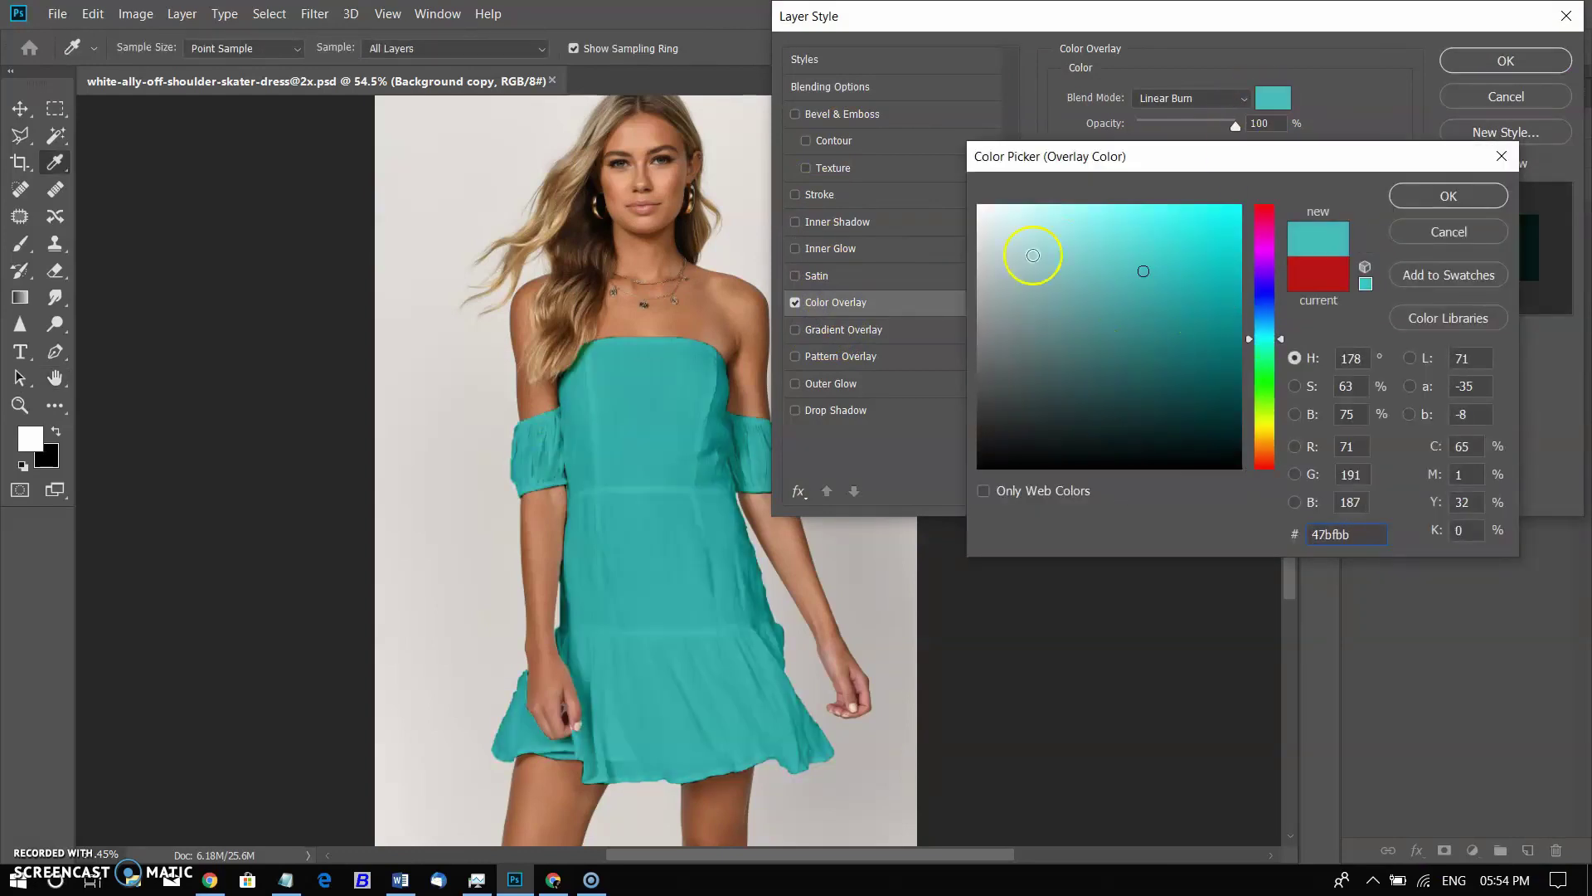
# Confirm the teal overlay and add a Curves 2 adjustment bent for more contrast
pyautogui.click(1475, 196)
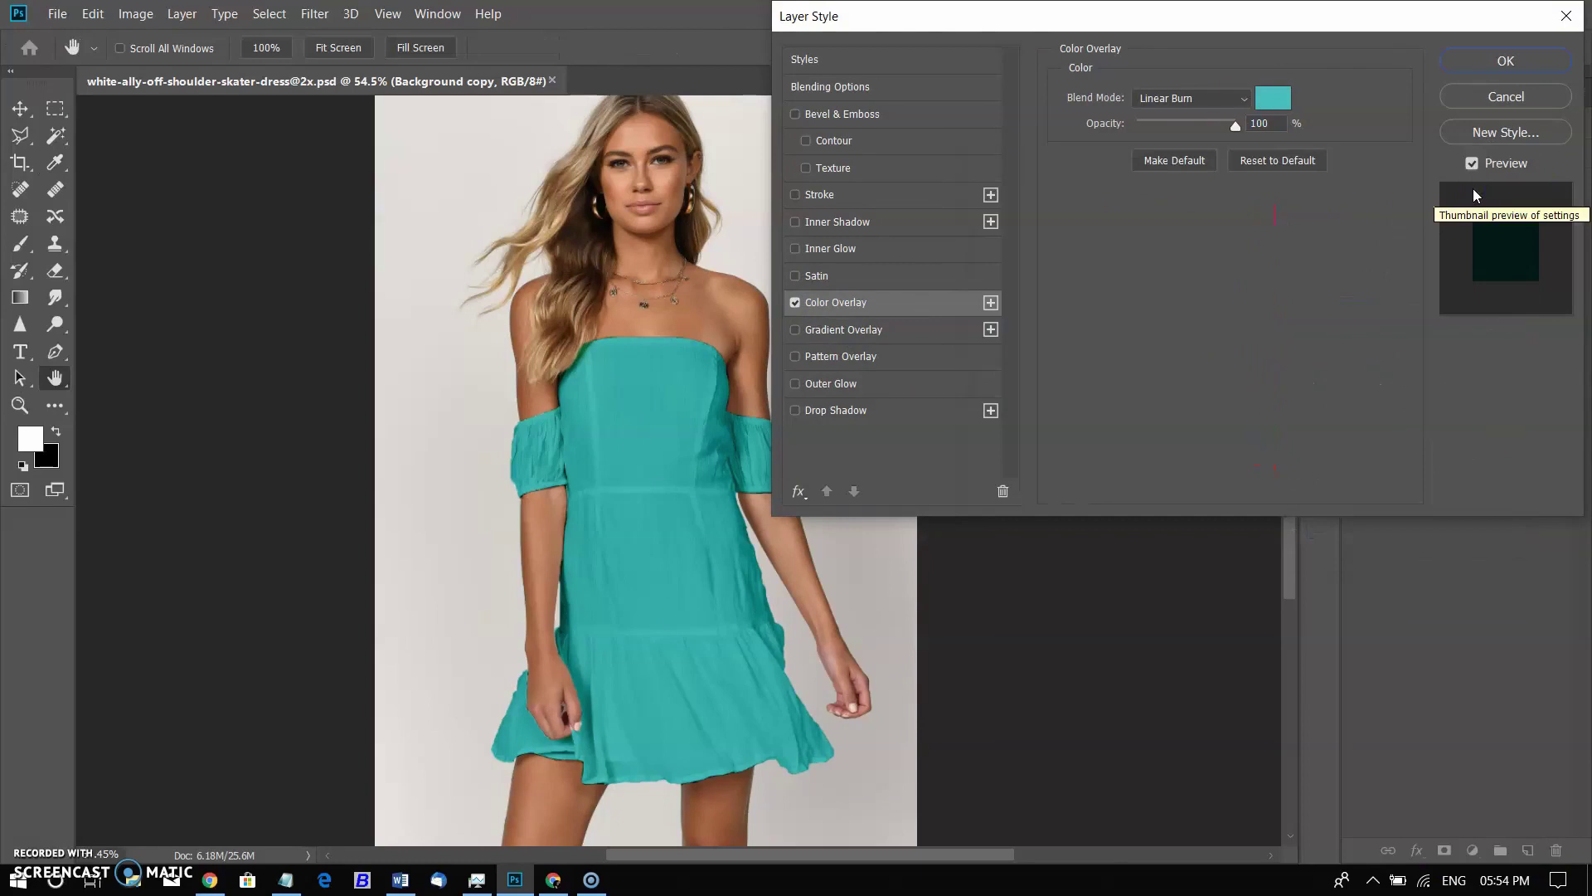
pyautogui.click(1498, 60)
pyautogui.click(1475, 849)
pyautogui.click(1499, 586)
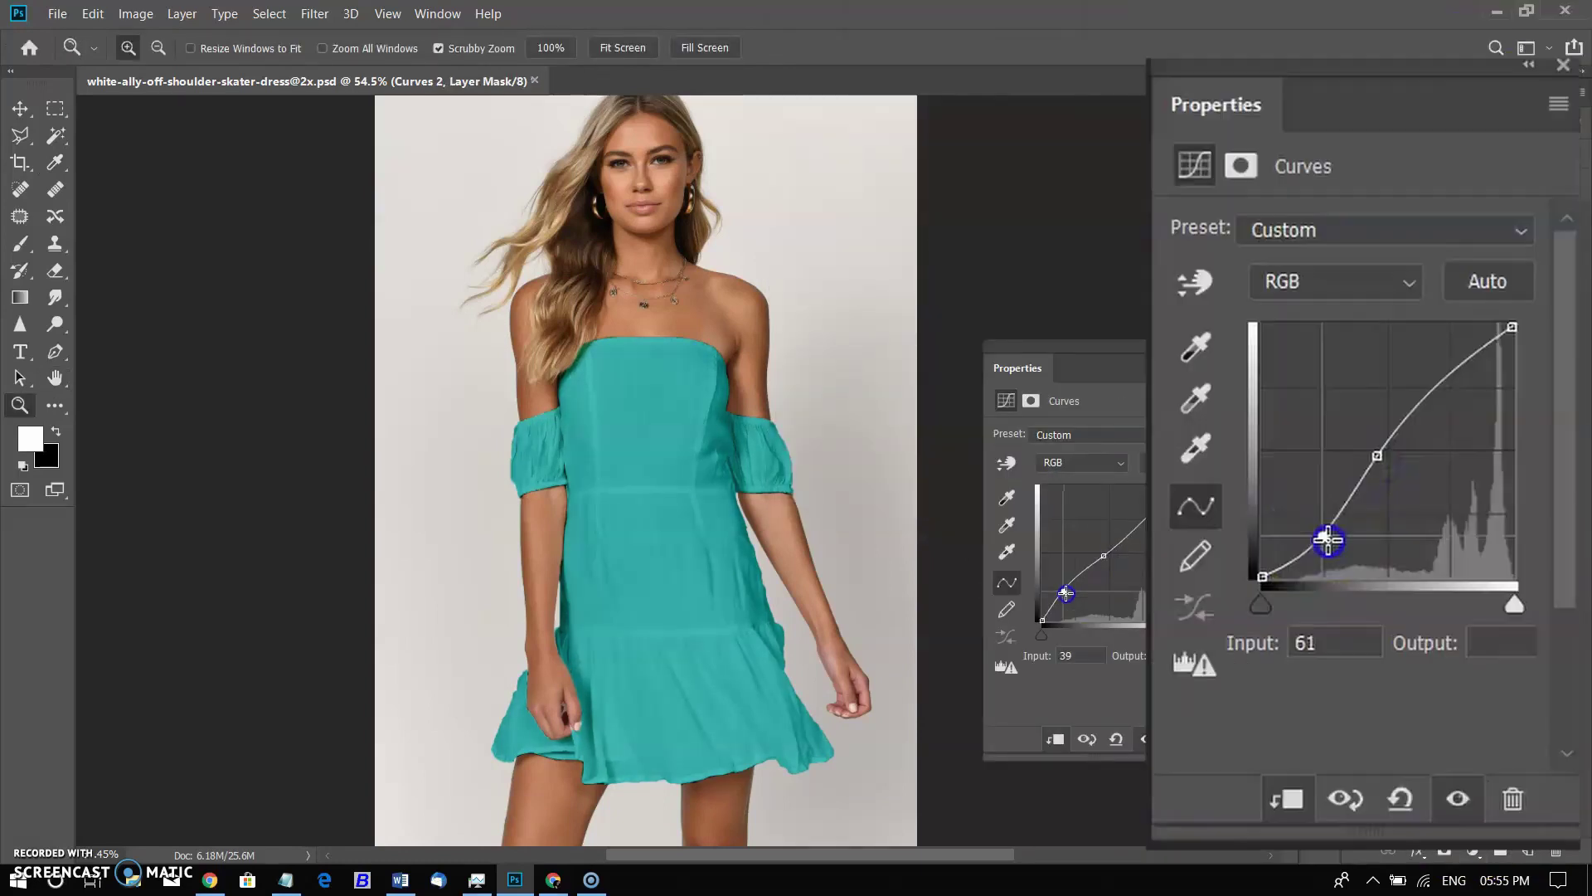
pyautogui.moveTo(1323, 540); pyautogui.dragTo(1297, 523)
pyautogui.click(1505, 336)
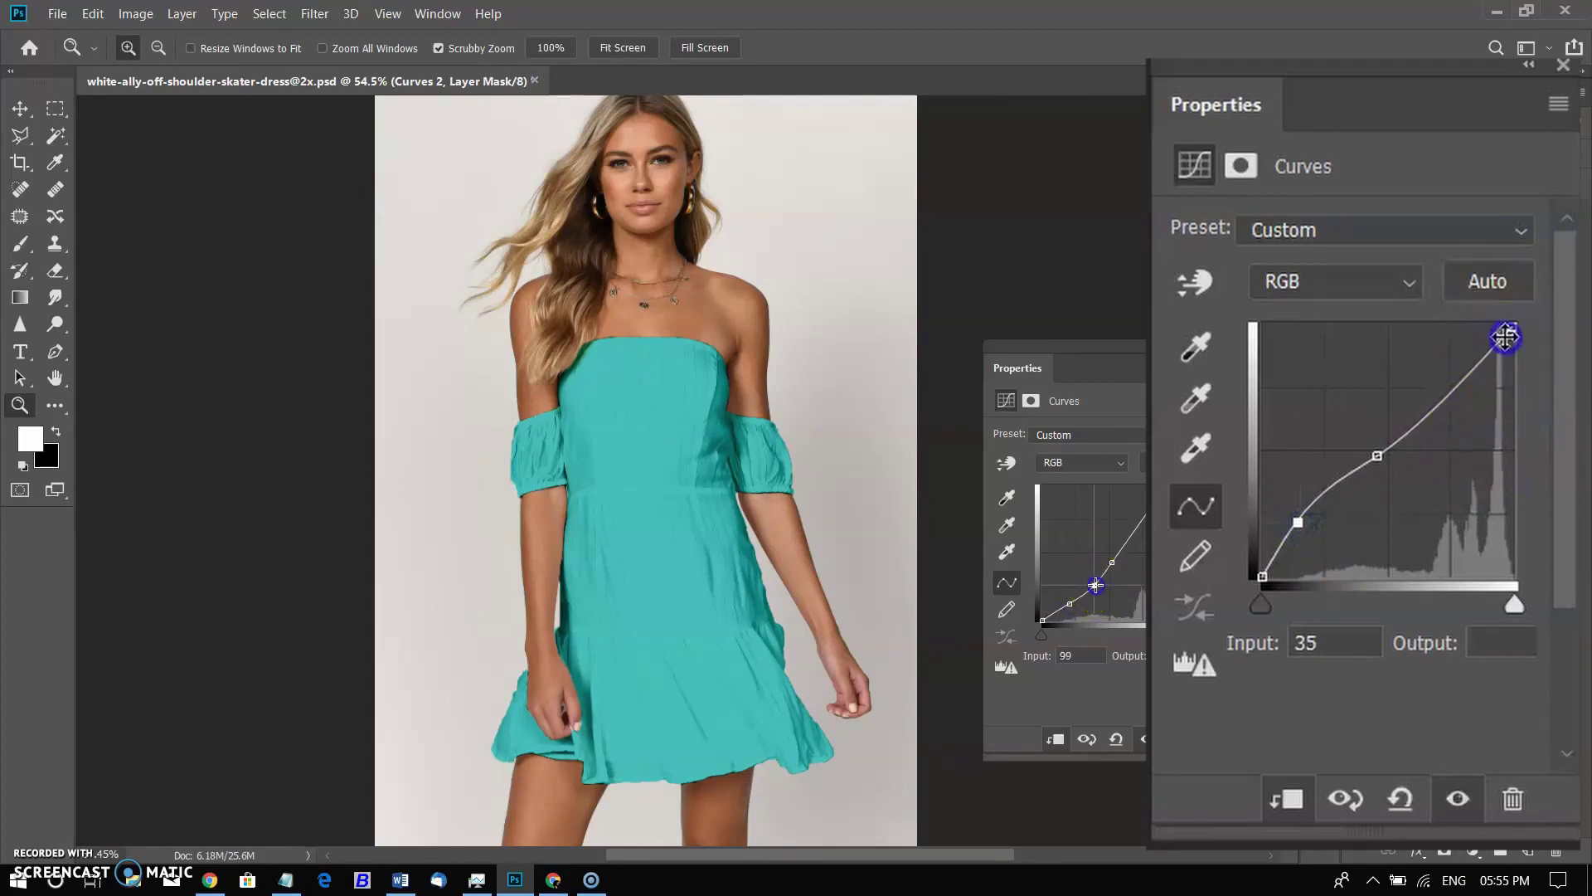
pyautogui.moveTo(1506, 337); pyautogui.dragTo(1485, 331)
pyautogui.click(1141, 539)
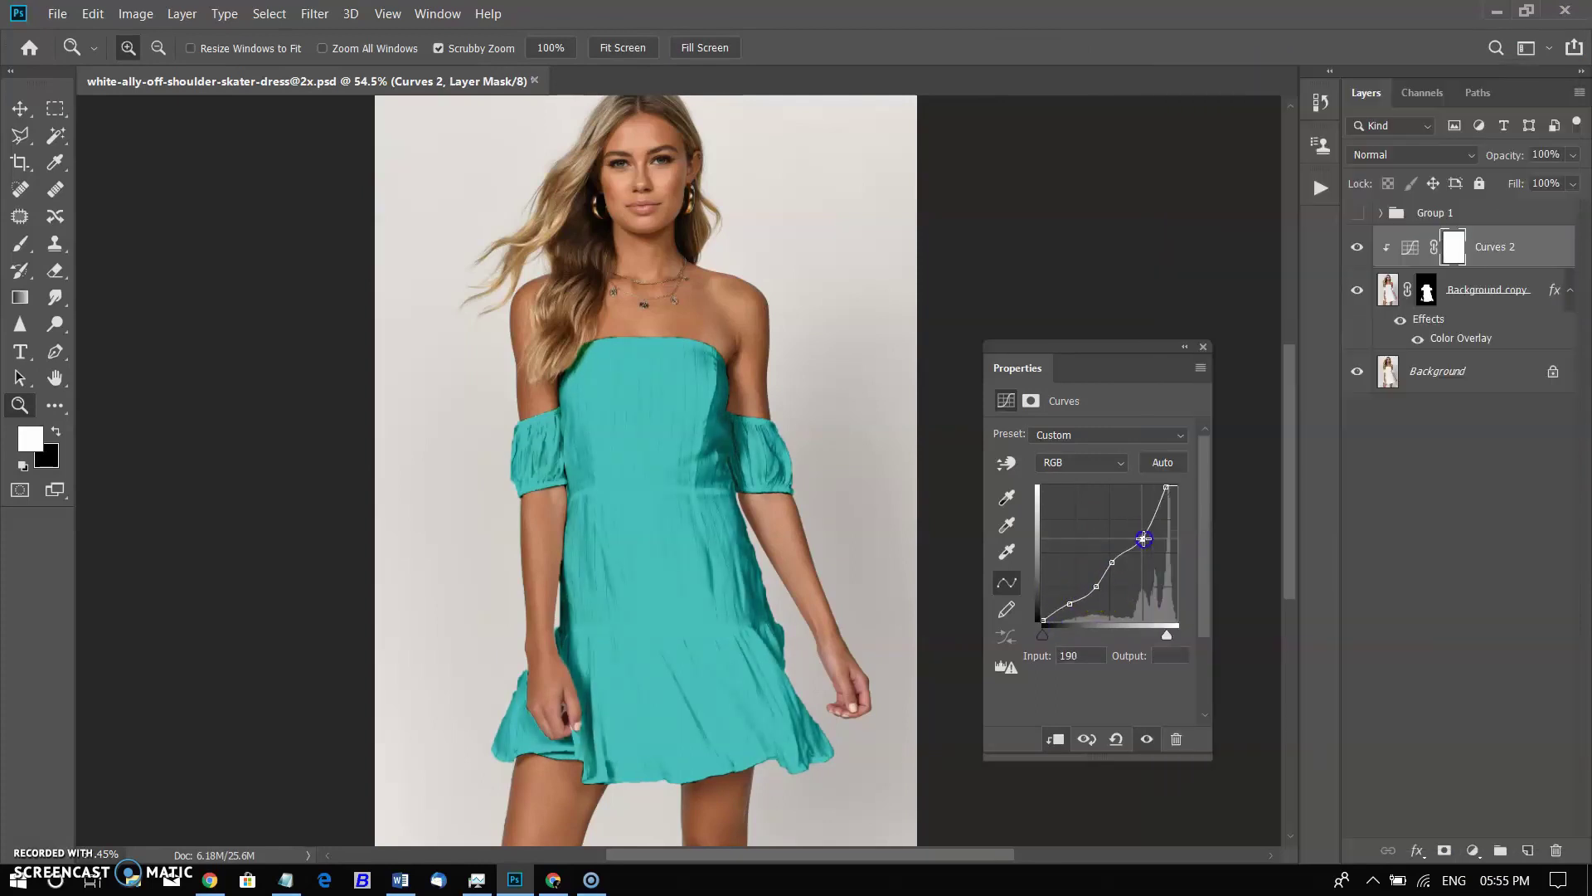
pyautogui.moveTo(1134, 552); pyautogui.dragTo(1131, 552)
pyautogui.click(1169, 487)
# Shift the Color Overlay hue, turning the dress lime green
pyautogui.doubleClick(1460, 338)
pyautogui.click(1273, 97)
pyautogui.moveTo(1253, 340)
pyautogui.mouseDown()
pyautogui.moveTo(1253, 402)
pyautogui.moveTo(1282, 427)
pyautogui.mouseUp()
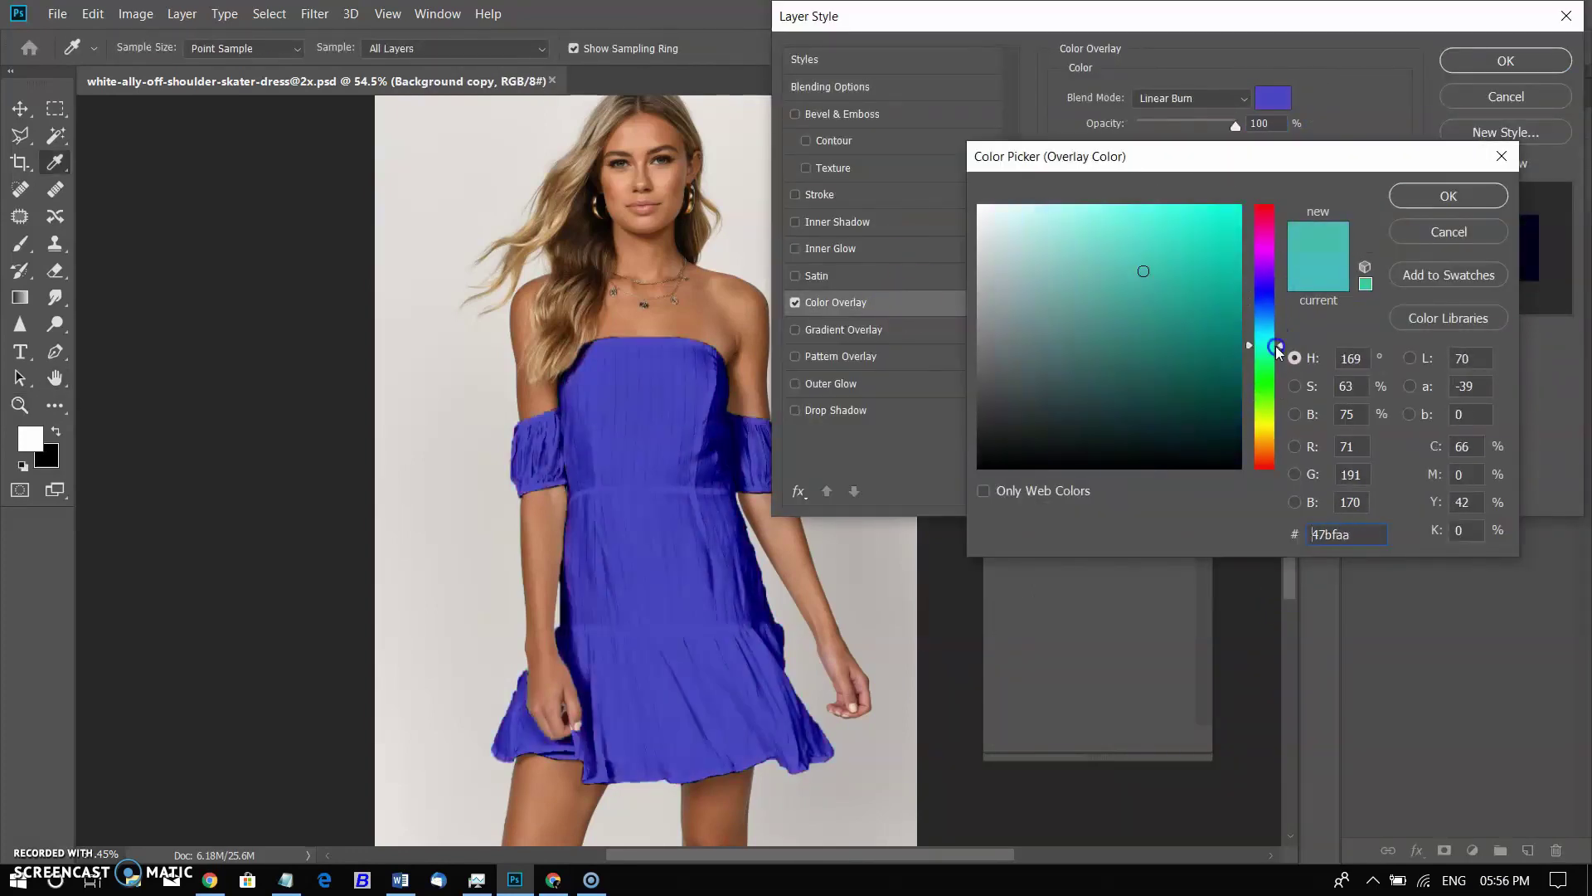
# Apply the new overlay colour, undo a stray grouping, and select Curves 2
pyautogui.press('Return')
pyautogui.press('Return')
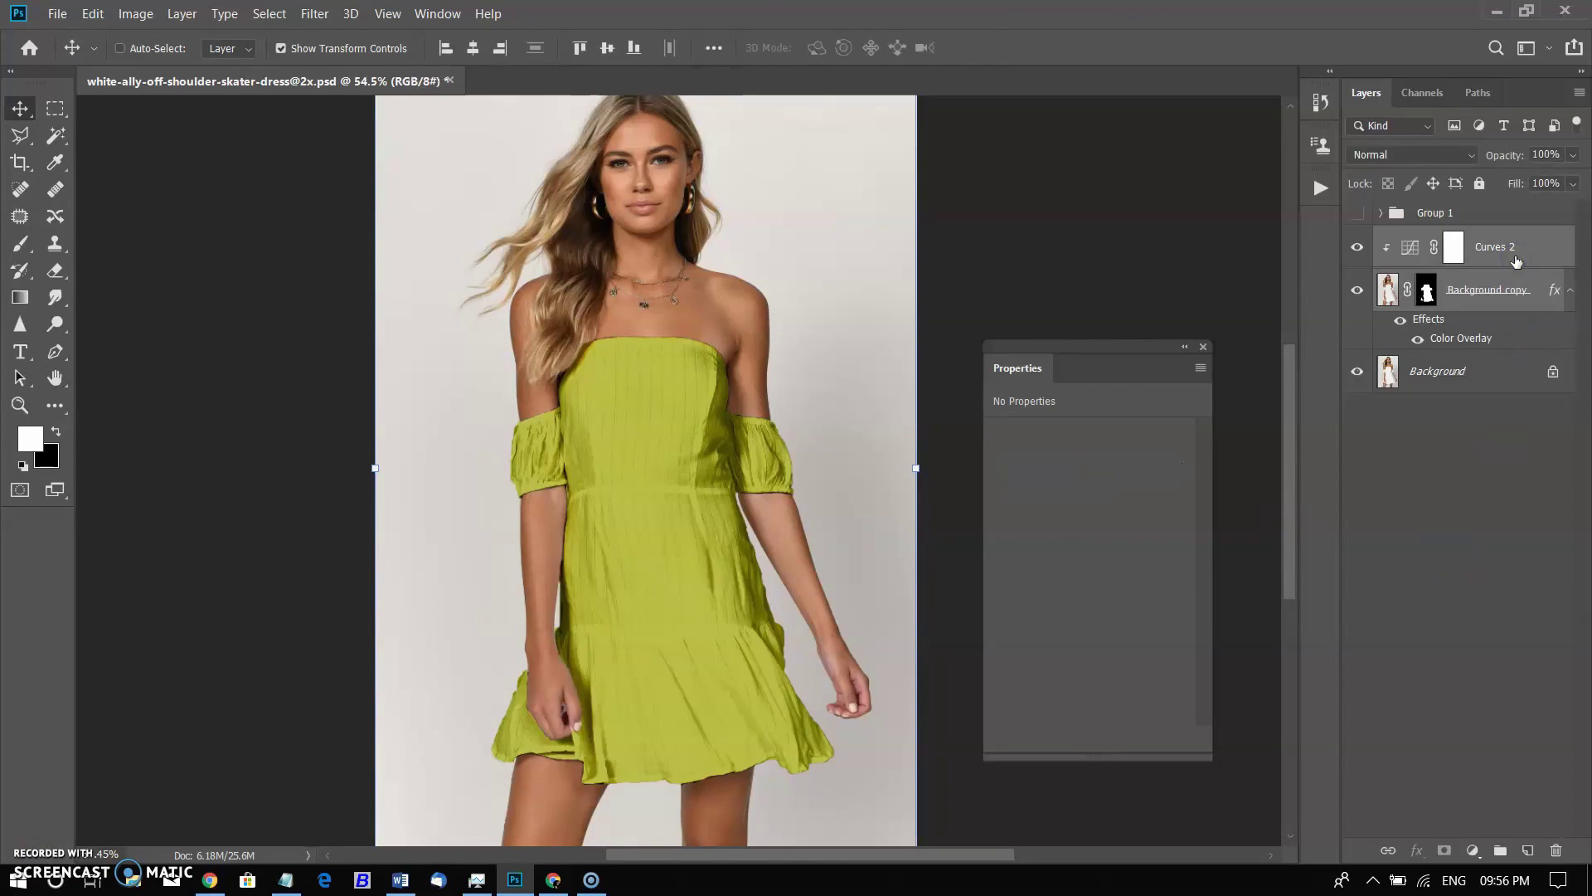
pyautogui.hotkey('ctrl', 'g')
pyautogui.hotkey('ctrl', 'z')
pyautogui.keyDown('ctrl'); pyautogui.click(1458, 242); pyautogui.keyUp('ctrl')
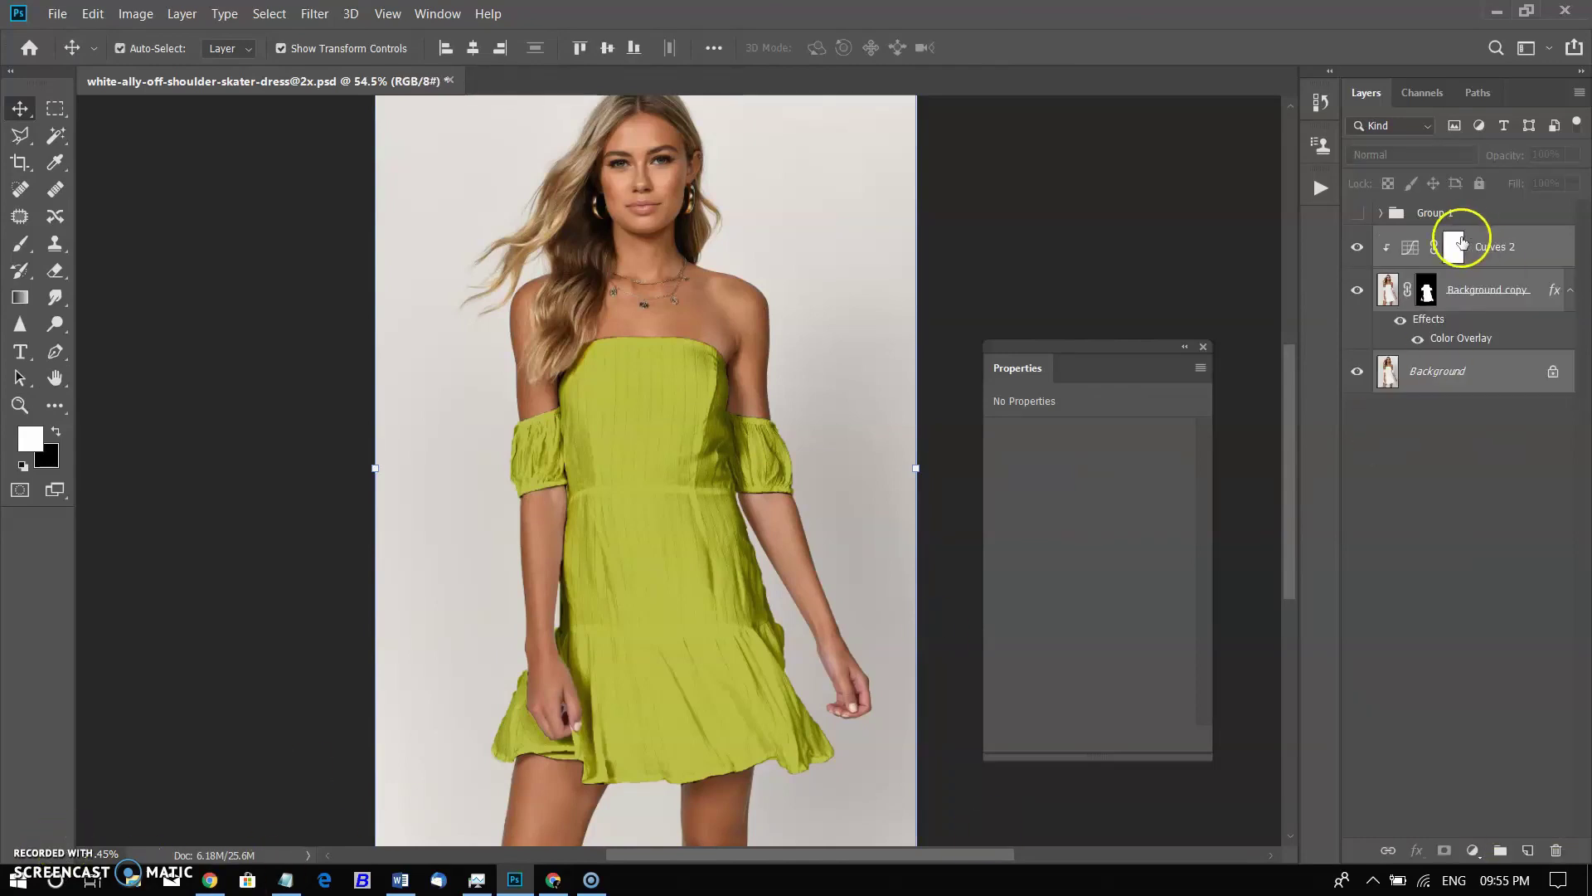
pyautogui.click(1362, 215)
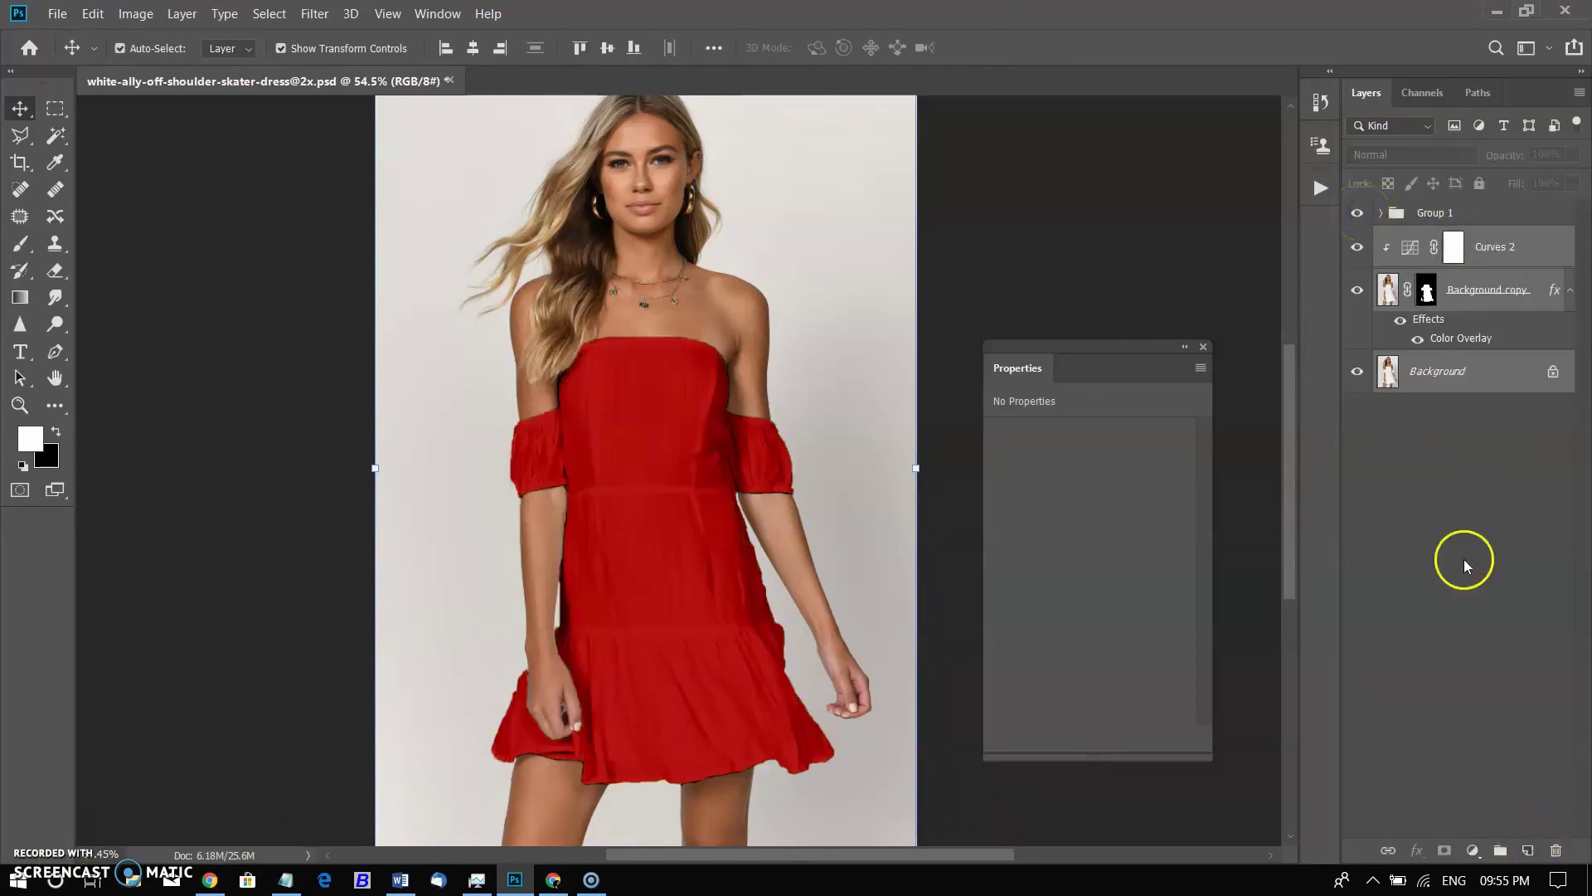
pyautogui.click(1359, 215)
# Group the yellow-green dress layers as Group 2, hide it, and select Background
pyautogui.hotkey('ctrl', 'g')
pyautogui.click(1373, 234)
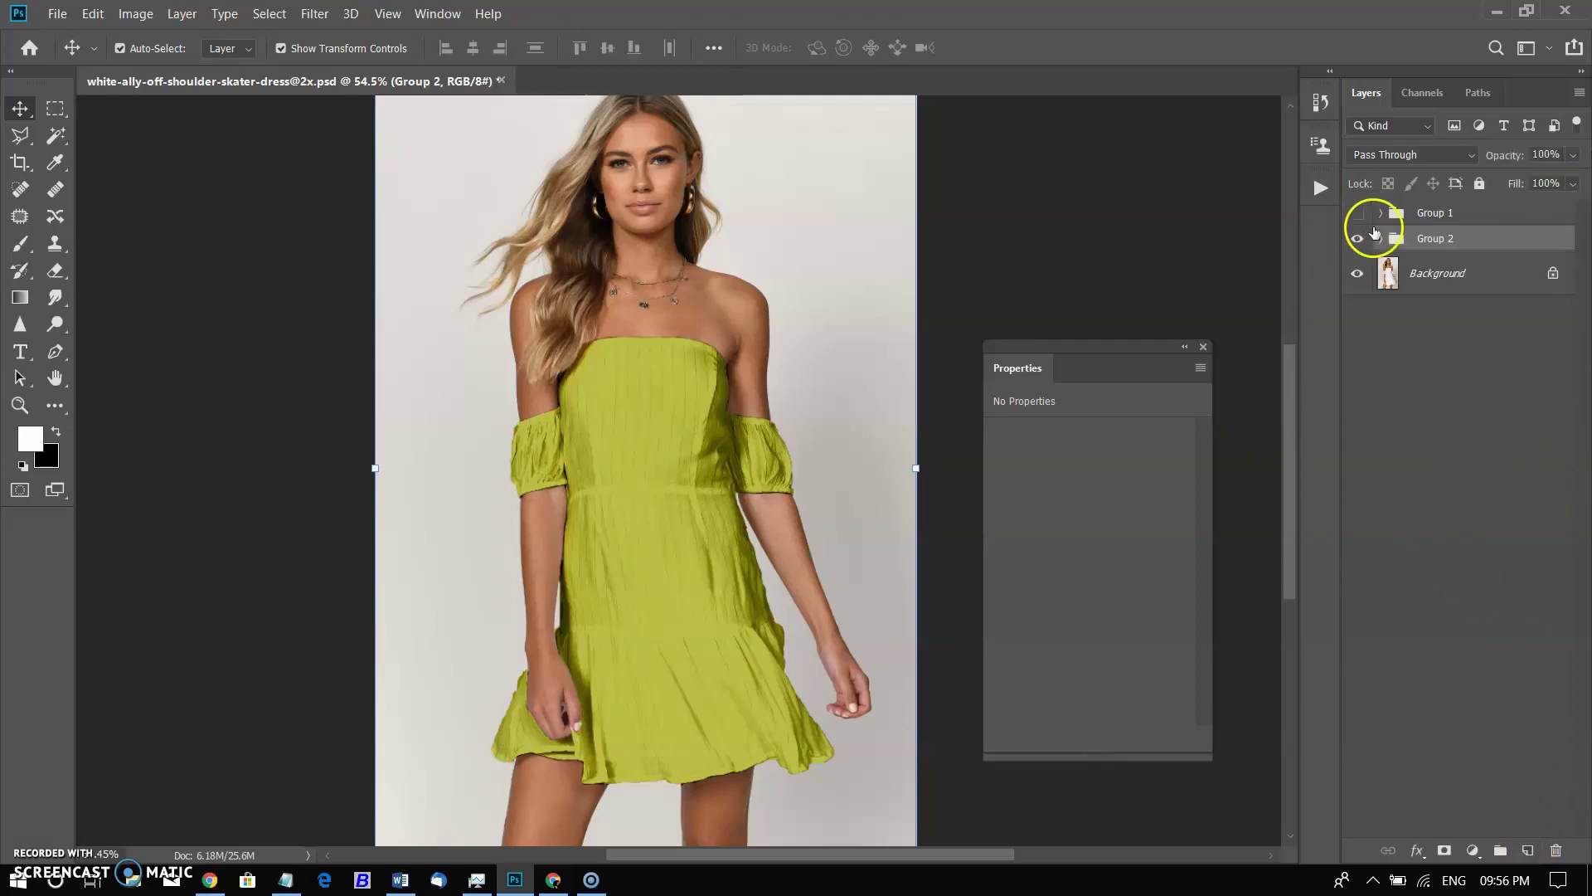
pyautogui.click(1358, 238)
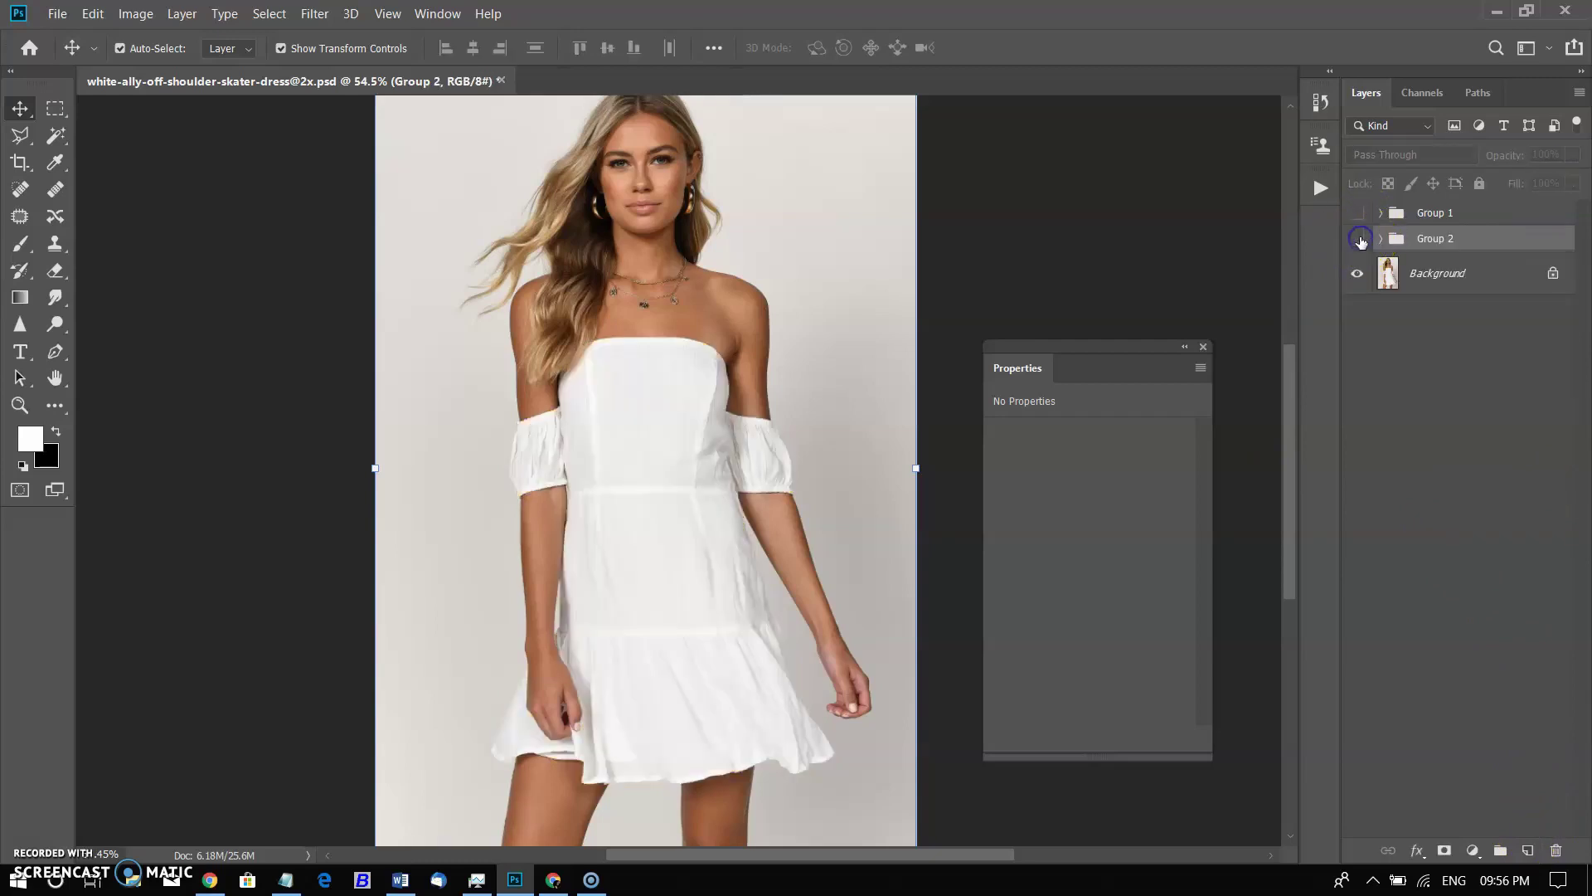
pyautogui.click(1492, 285)
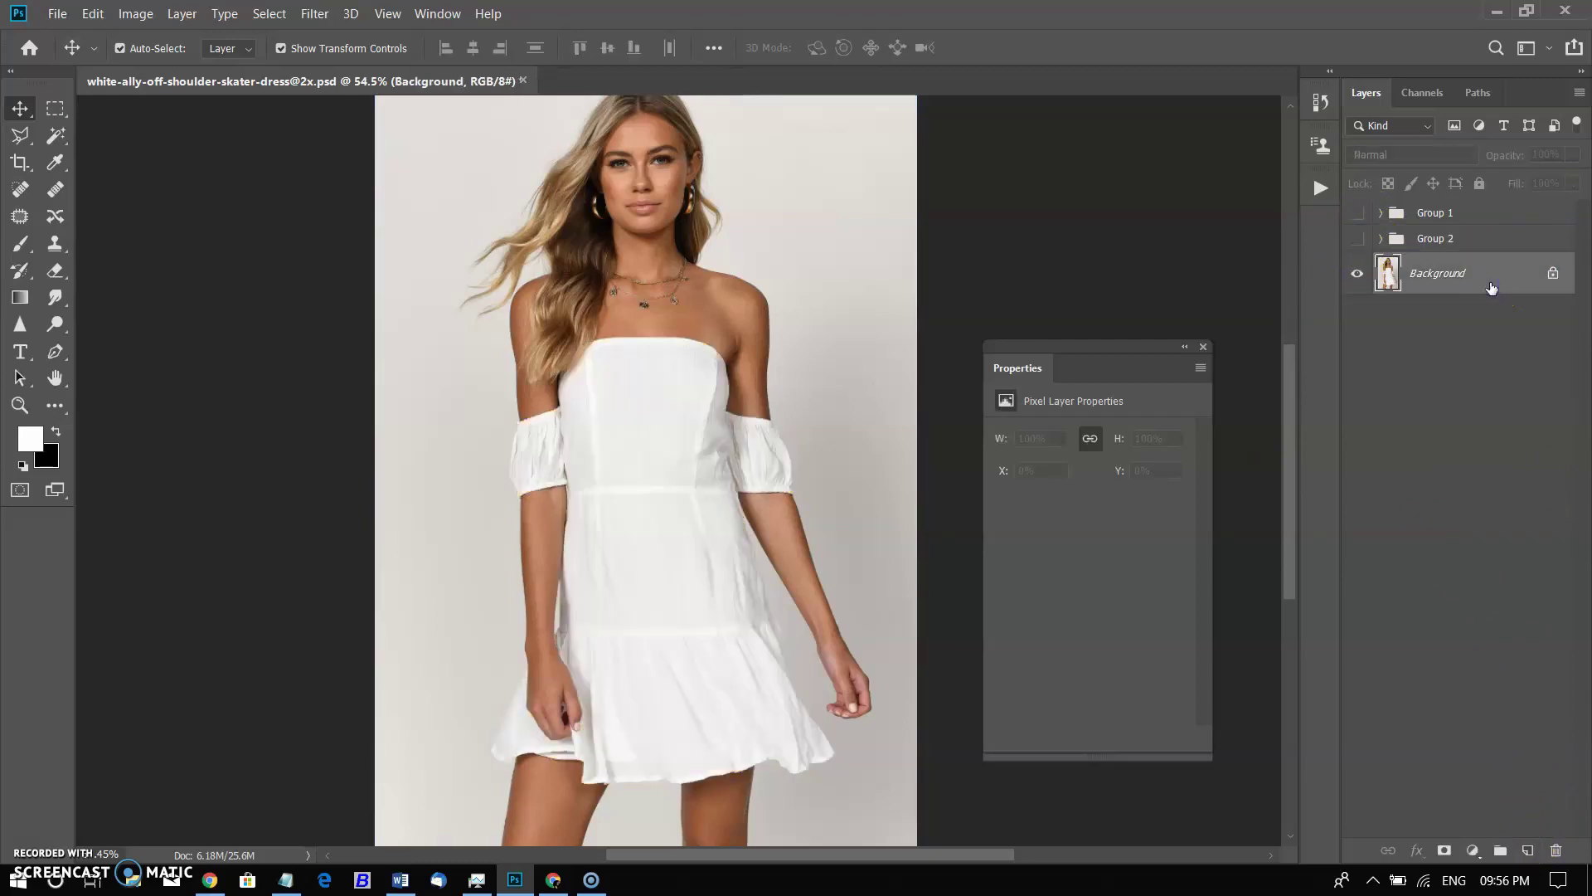
# Duplicate the Background layer as Background copy 2
pyautogui.hotkey('ctrl', 'j')
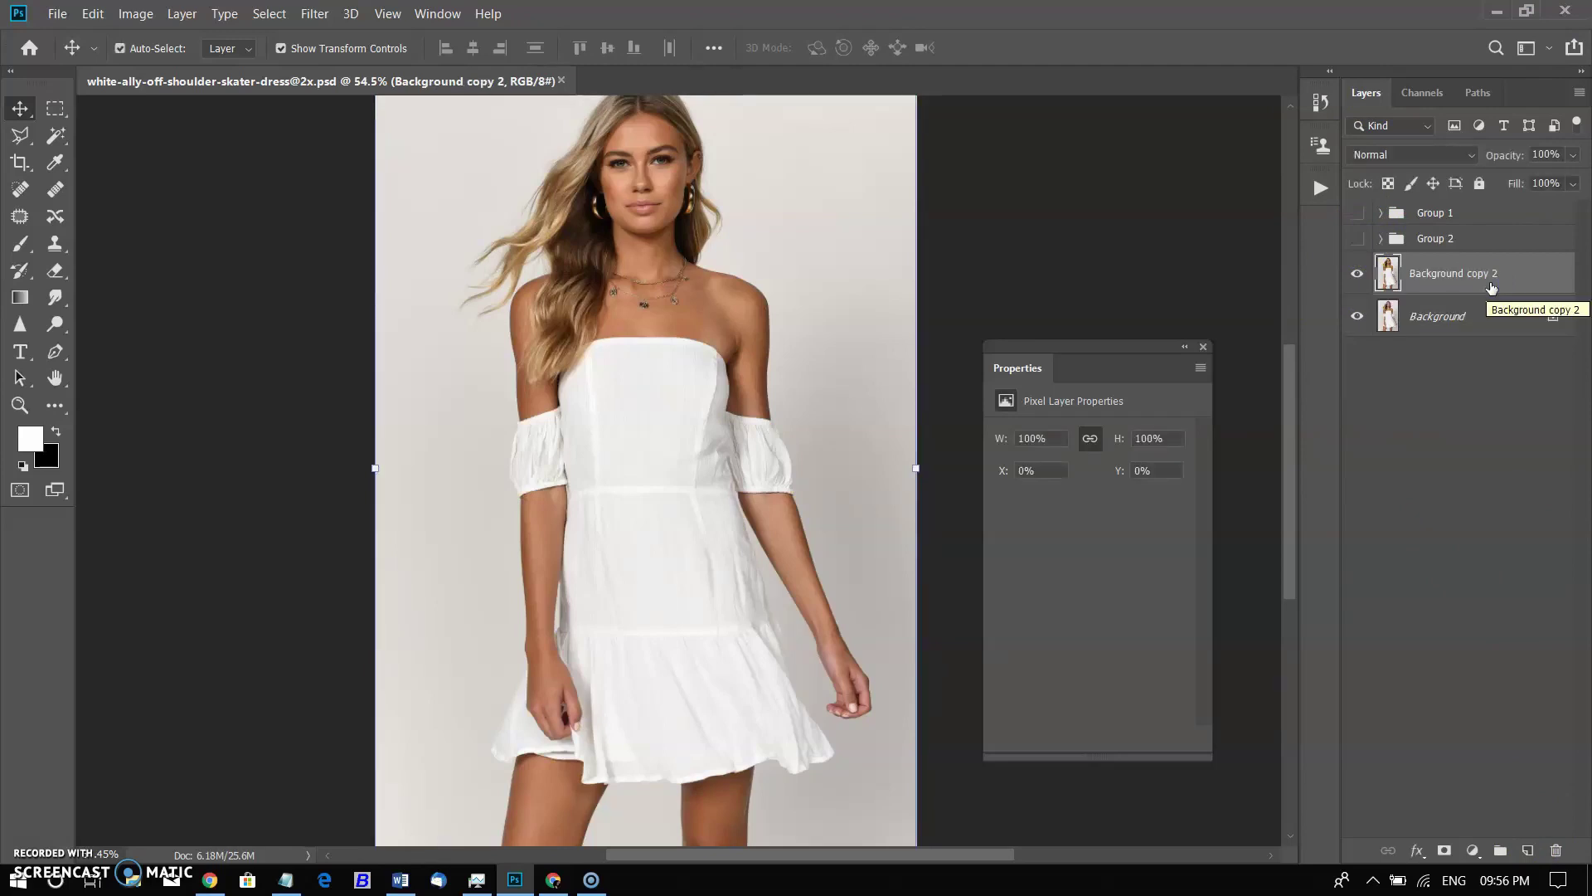
pyautogui.click(267, 12)
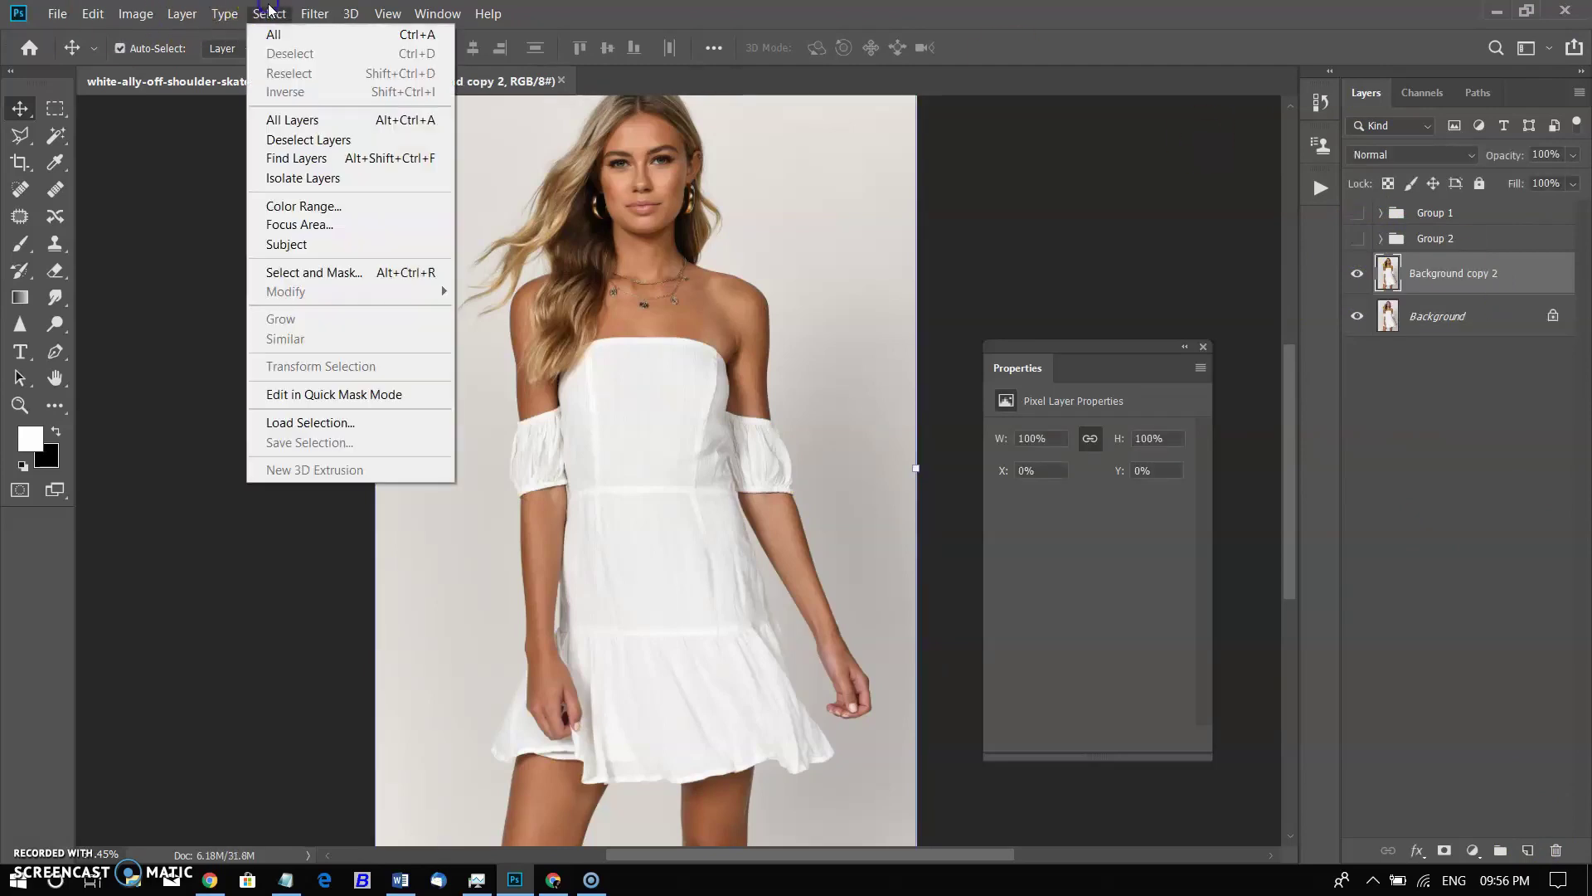
pyautogui.click(267, 139)
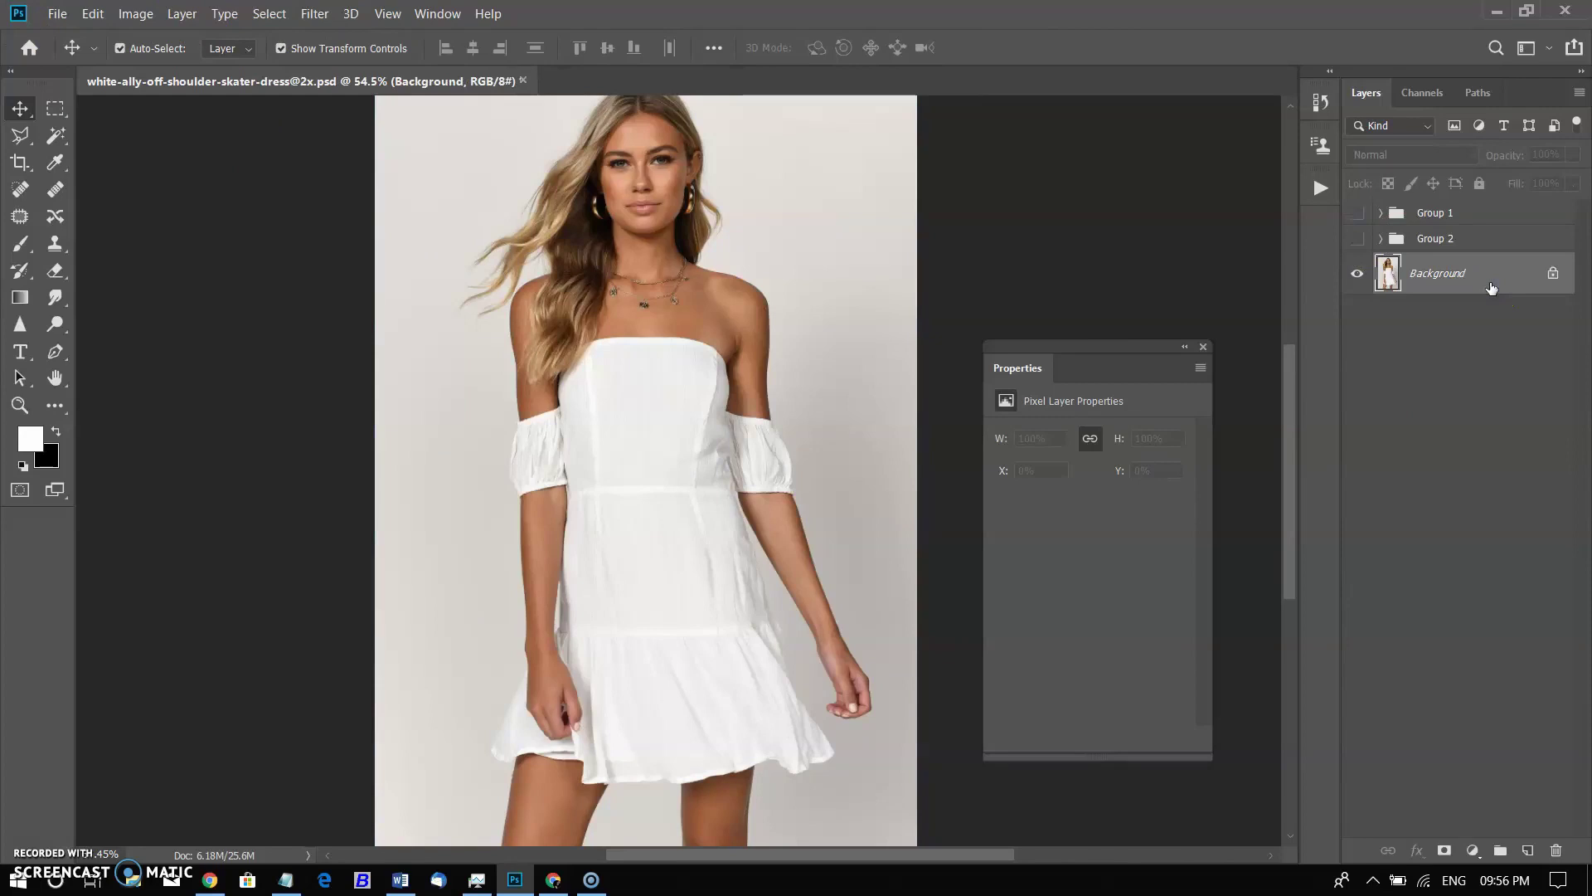
pyautogui.hotkey('ctrl', 'j')
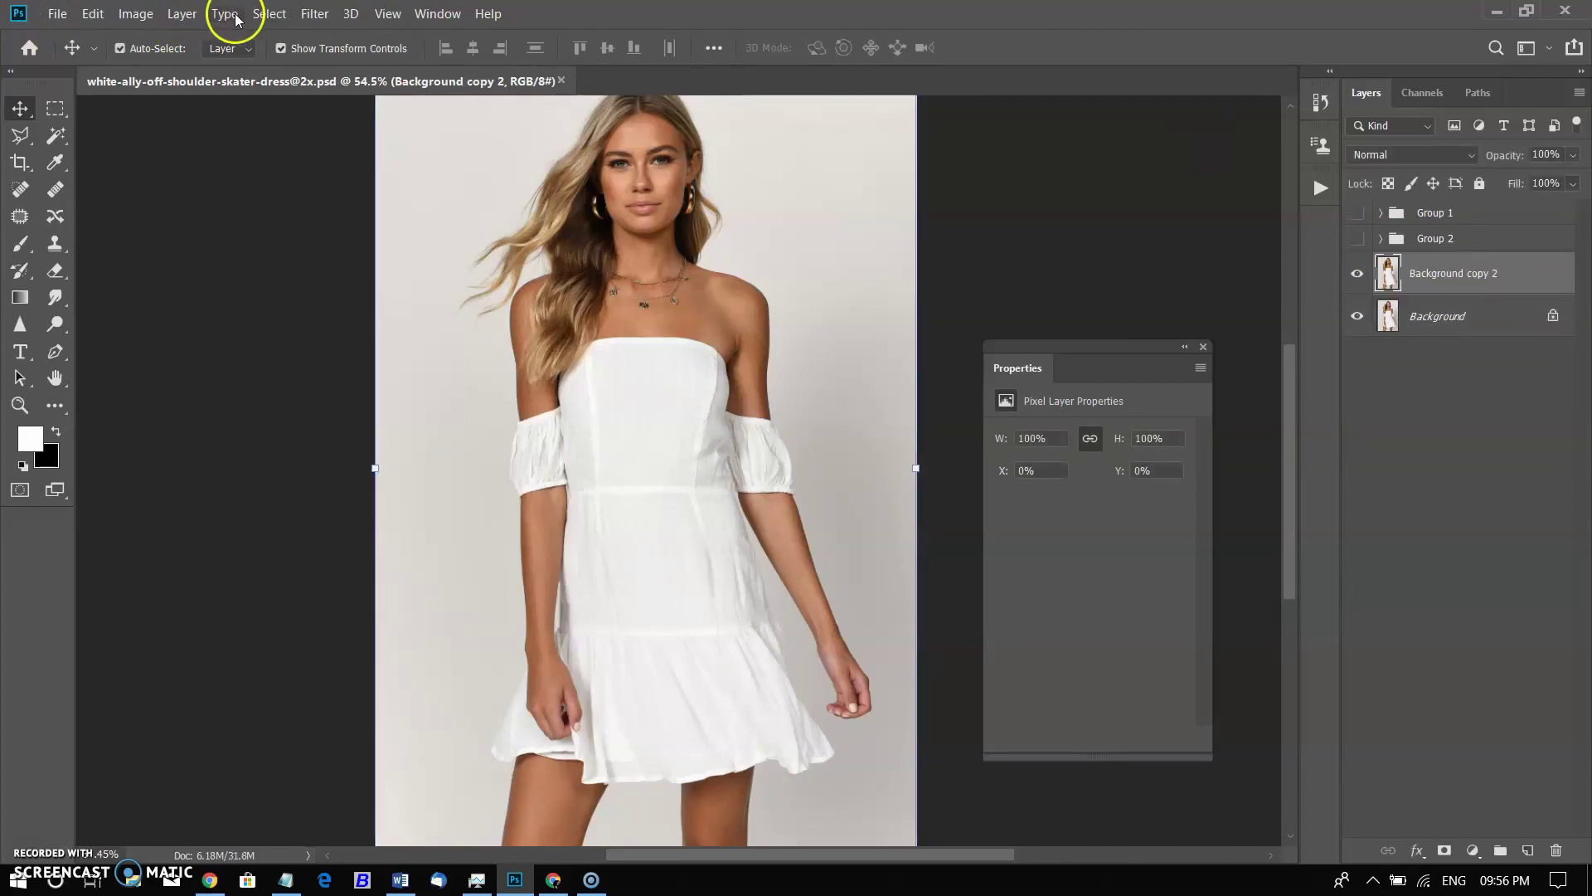
# Load the saved newref dress selection and mask Background copy 2 to it
pyautogui.click(263, 13)
pyautogui.click(376, 423)
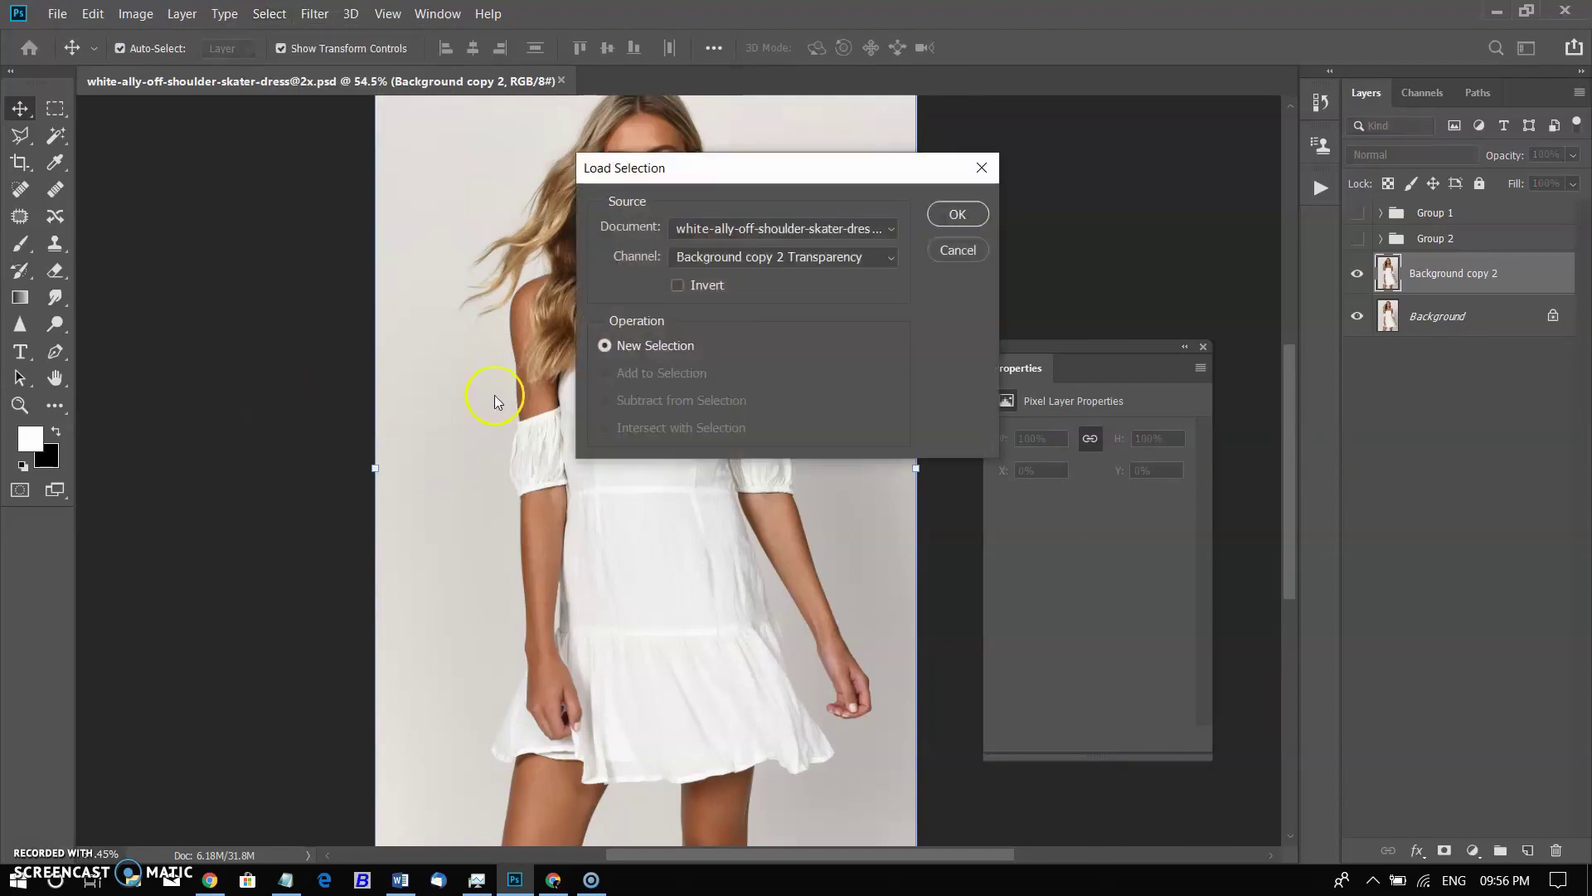
pyautogui.click(784, 256)
pyautogui.click(703, 332)
pyautogui.click(959, 214)
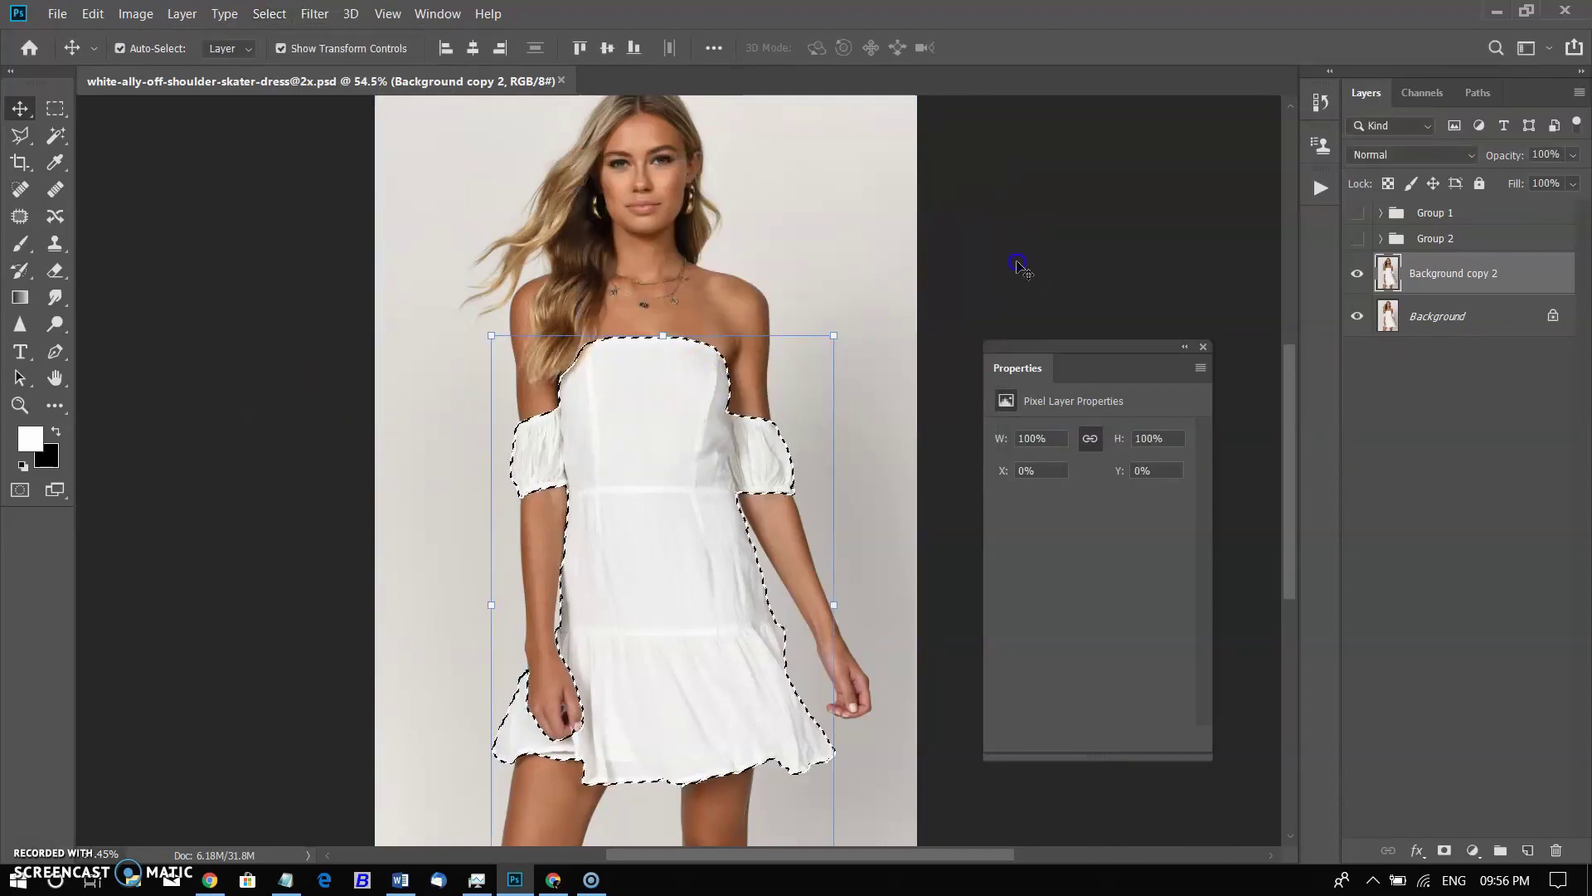
pyautogui.press('z')
pyautogui.moveTo(725, 290); pyautogui.dragTo(395, 399)
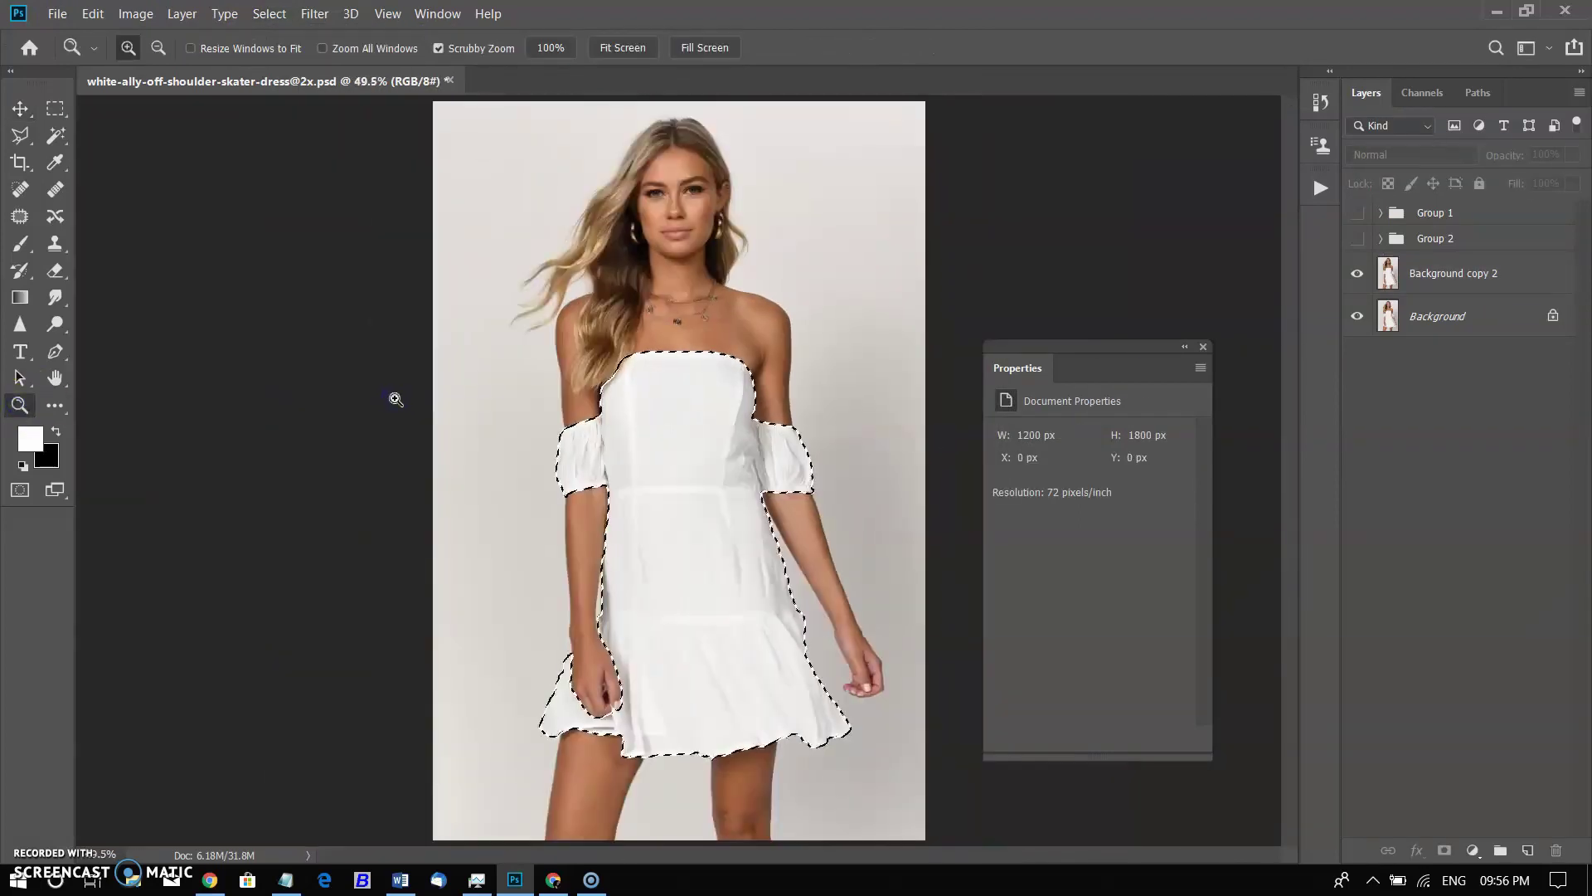
pyautogui.click(1530, 290)
# Confirm the blue Color Overlay and pull the curve down to darken the blue dress
pyautogui.doubleClick(1518, 277)
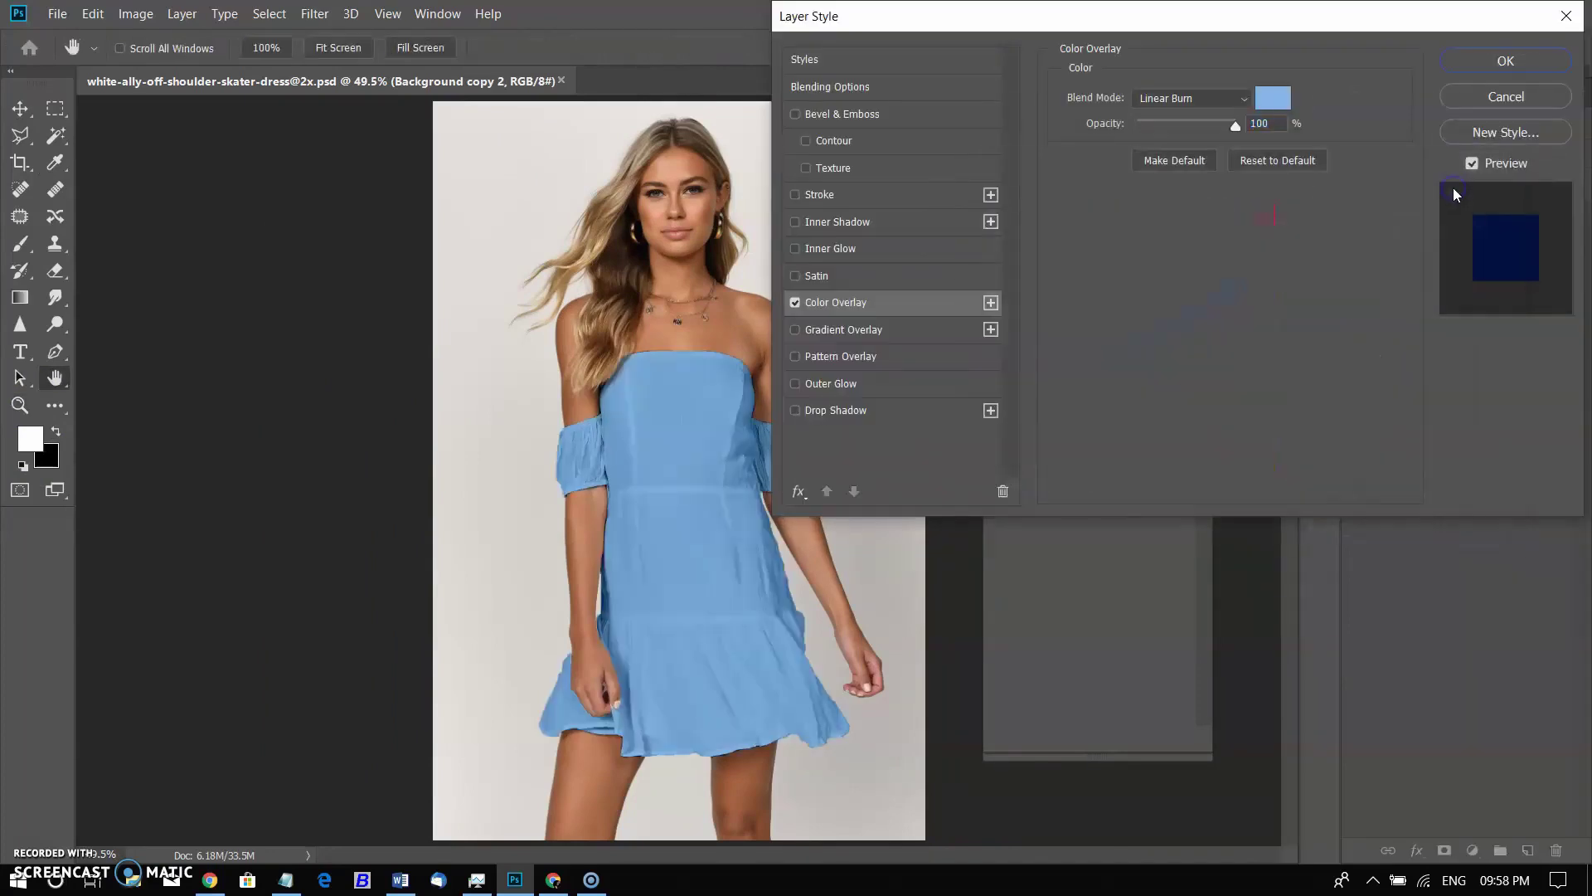
pyautogui.click(1526, 72)
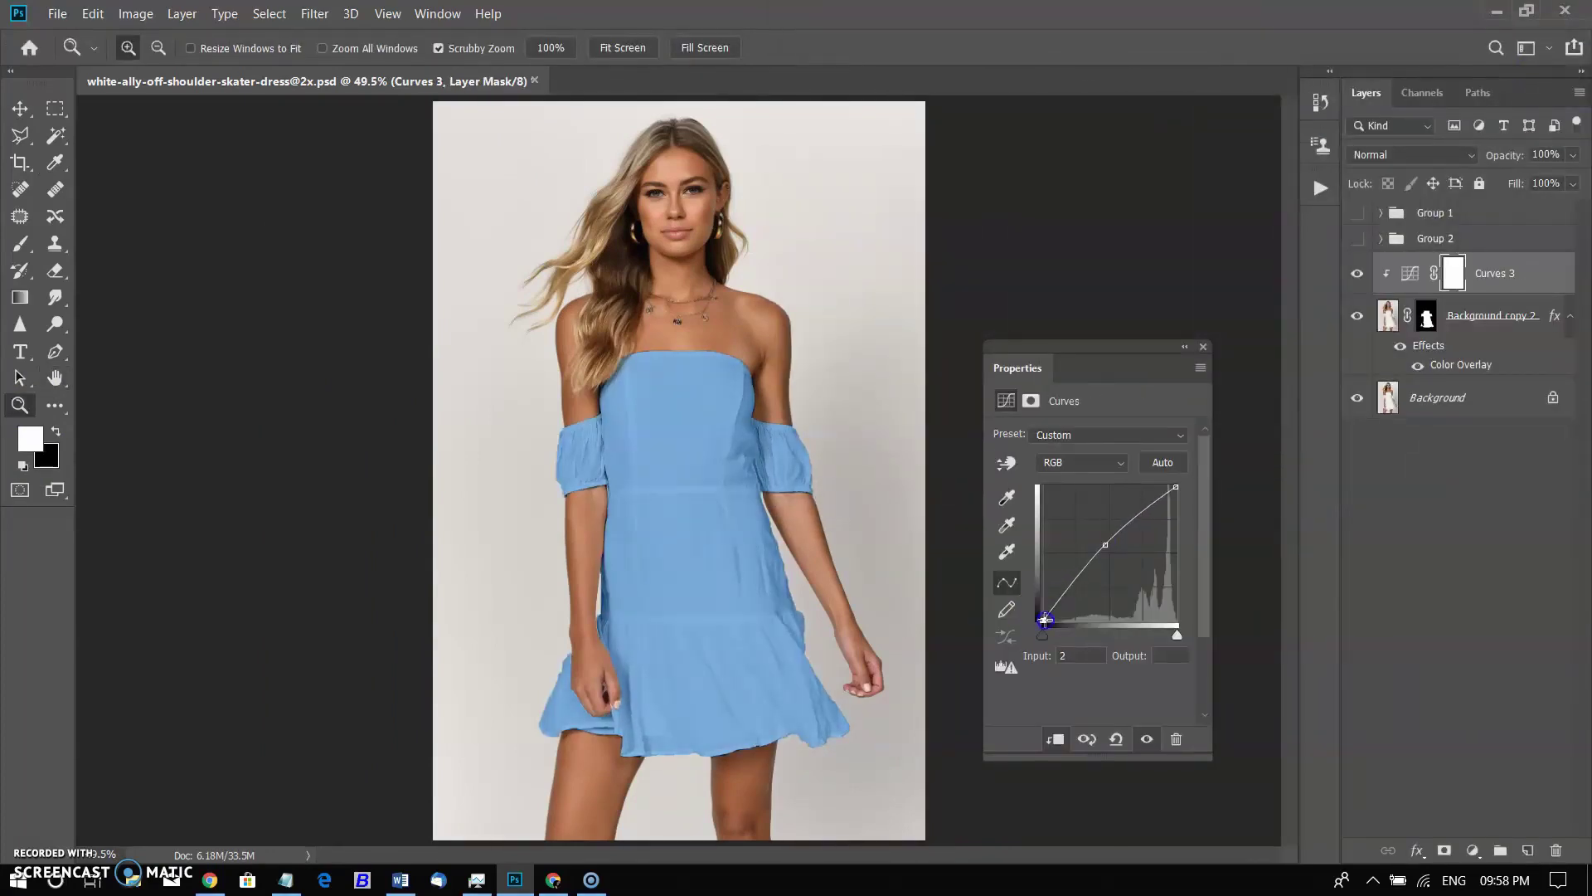
pyautogui.moveTo(1105, 548); pyautogui.dragTo(1175, 489)
pyautogui.moveTo(1074, 582); pyautogui.dragTo(1076, 569)
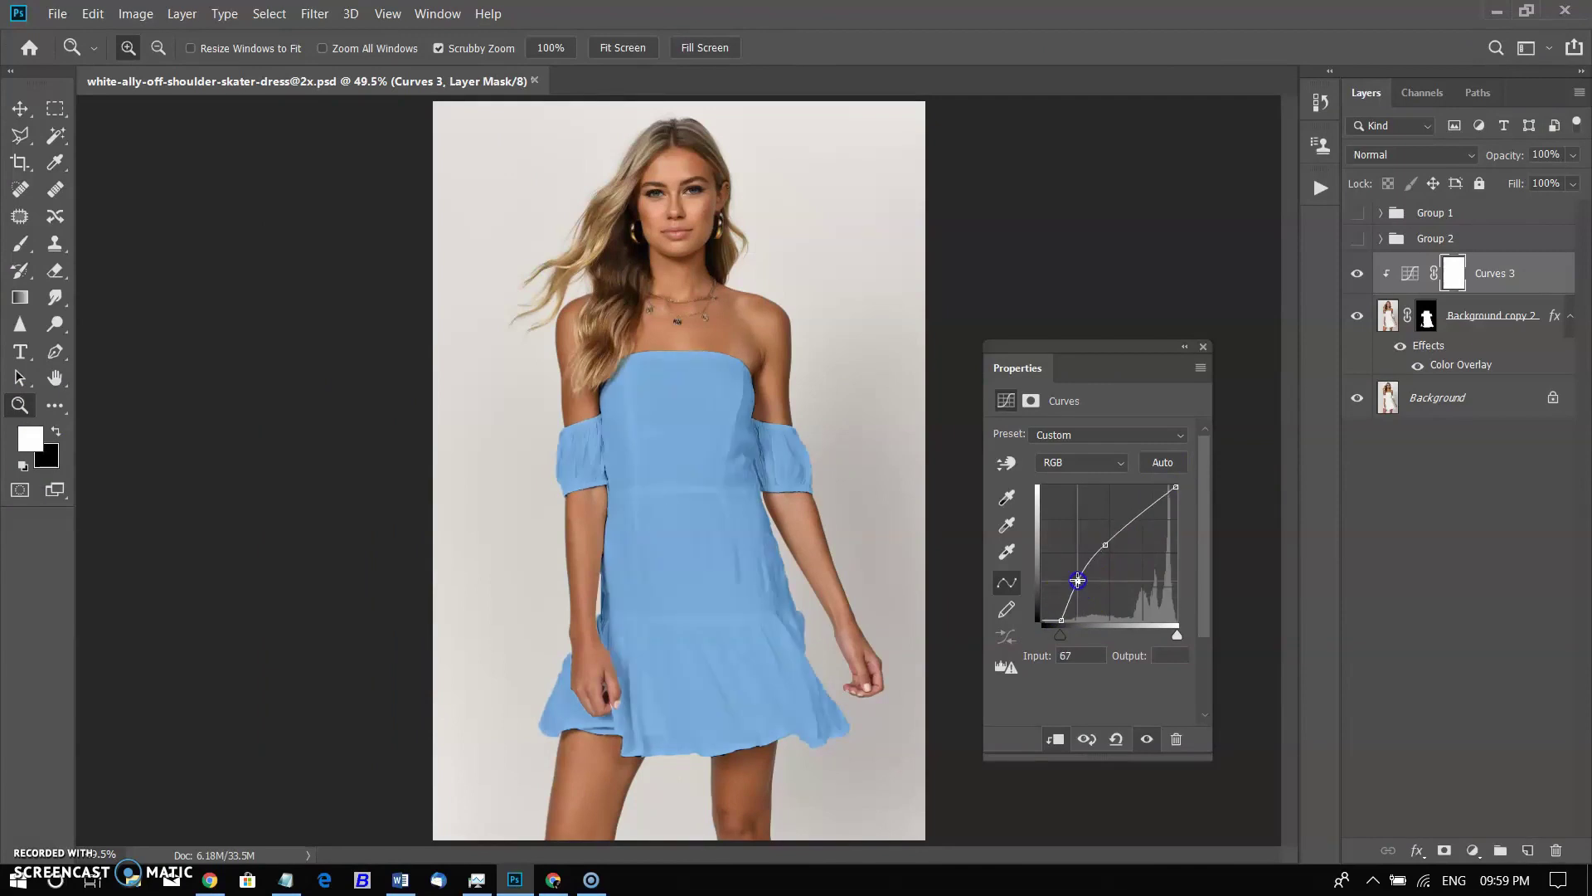
# Group the blue dress layers as Group 3 and show Groups 2 and 1 again
pyautogui.keyDown('shift'); pyautogui.click(1492, 315); pyautogui.keyUp('shift')
pyautogui.hotkey('ctrl', 'g')
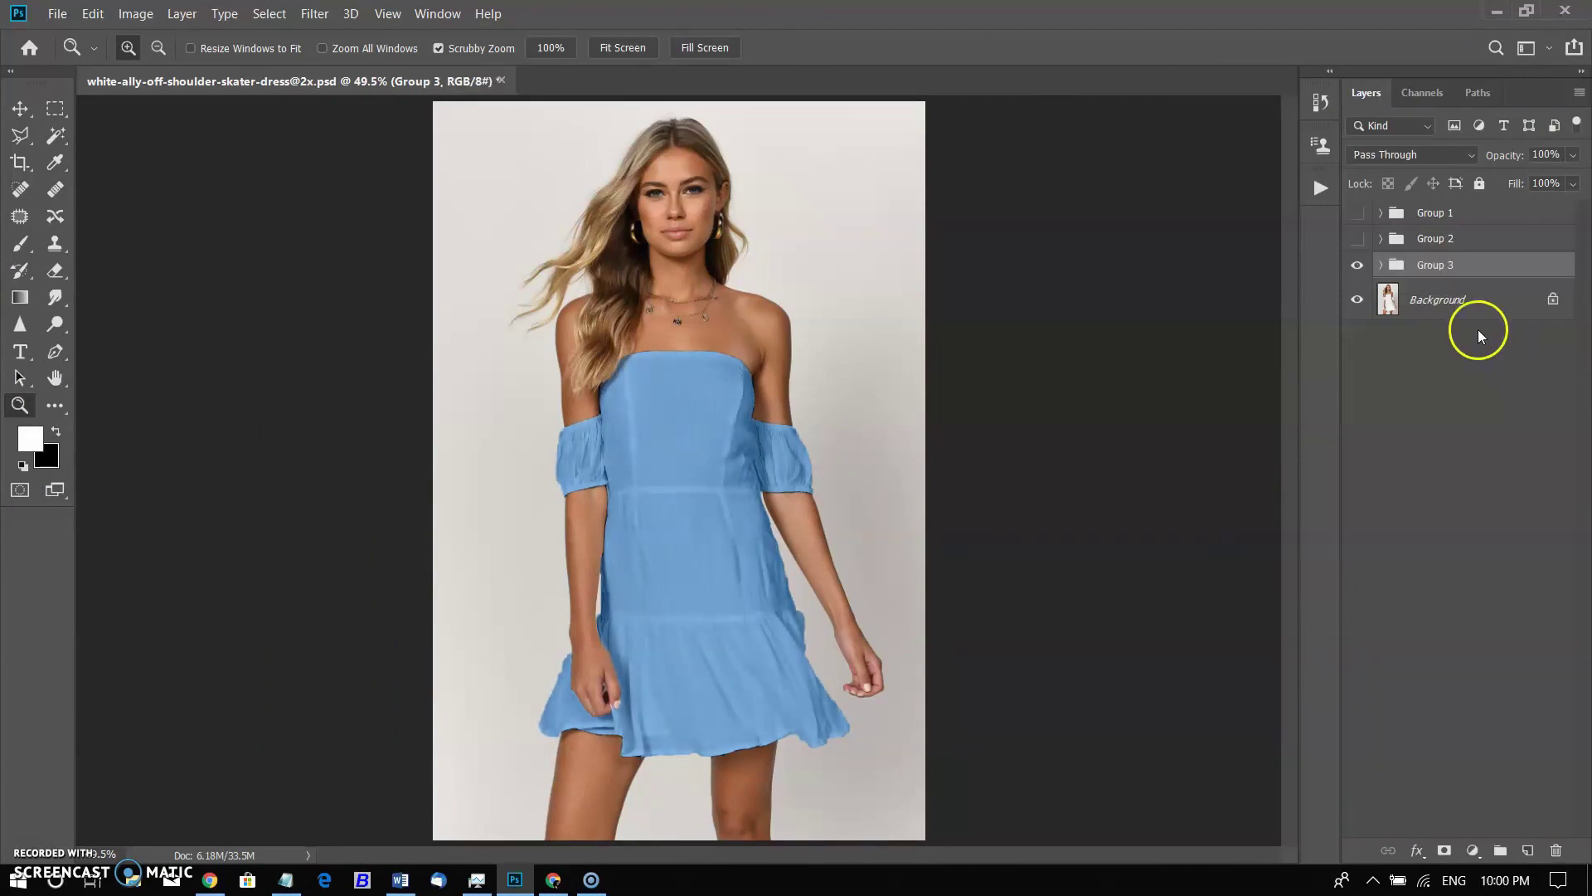
pyautogui.click(1356, 239)
pyautogui.click(1357, 212)
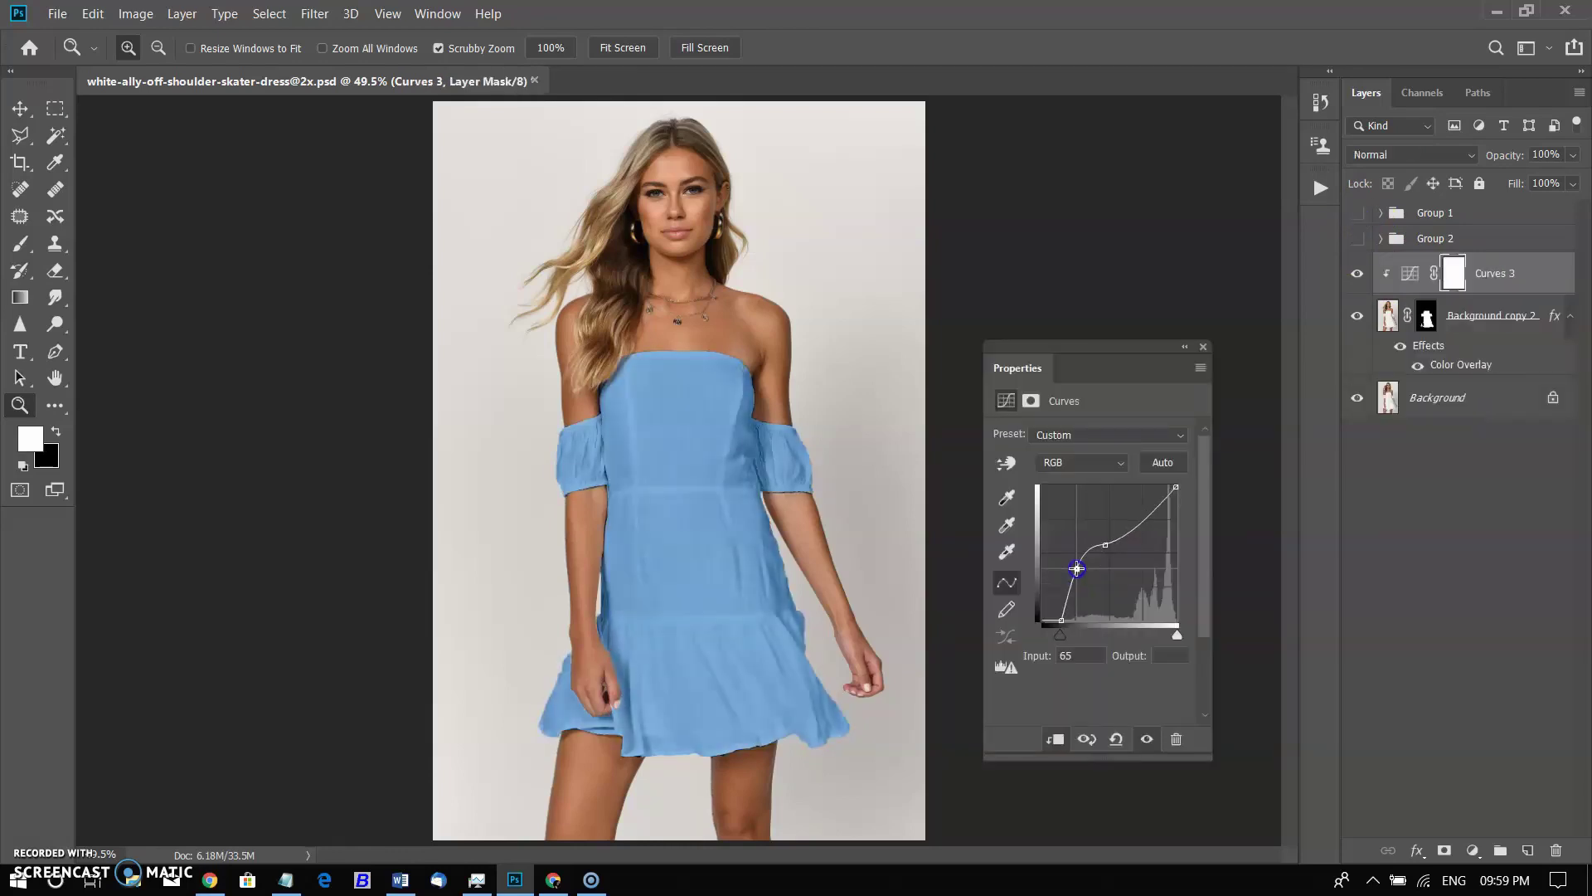
pyautogui.click(1472, 850)
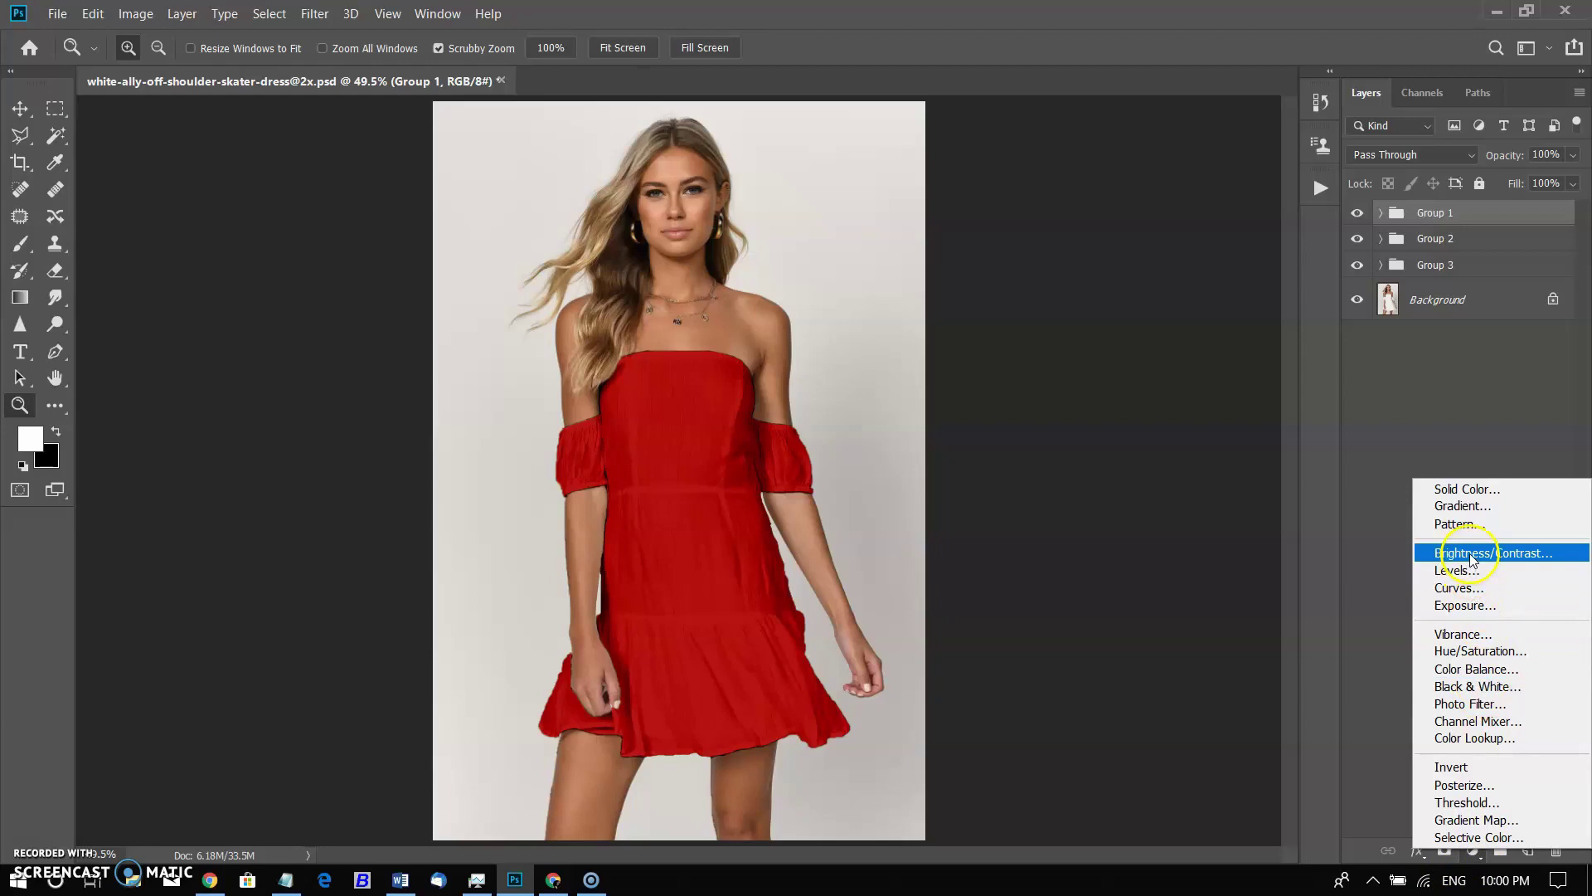
# Add a Hue/Saturation adjustment clipped to Group 1 and shift its hue to -152
pyautogui.click(1469, 655)
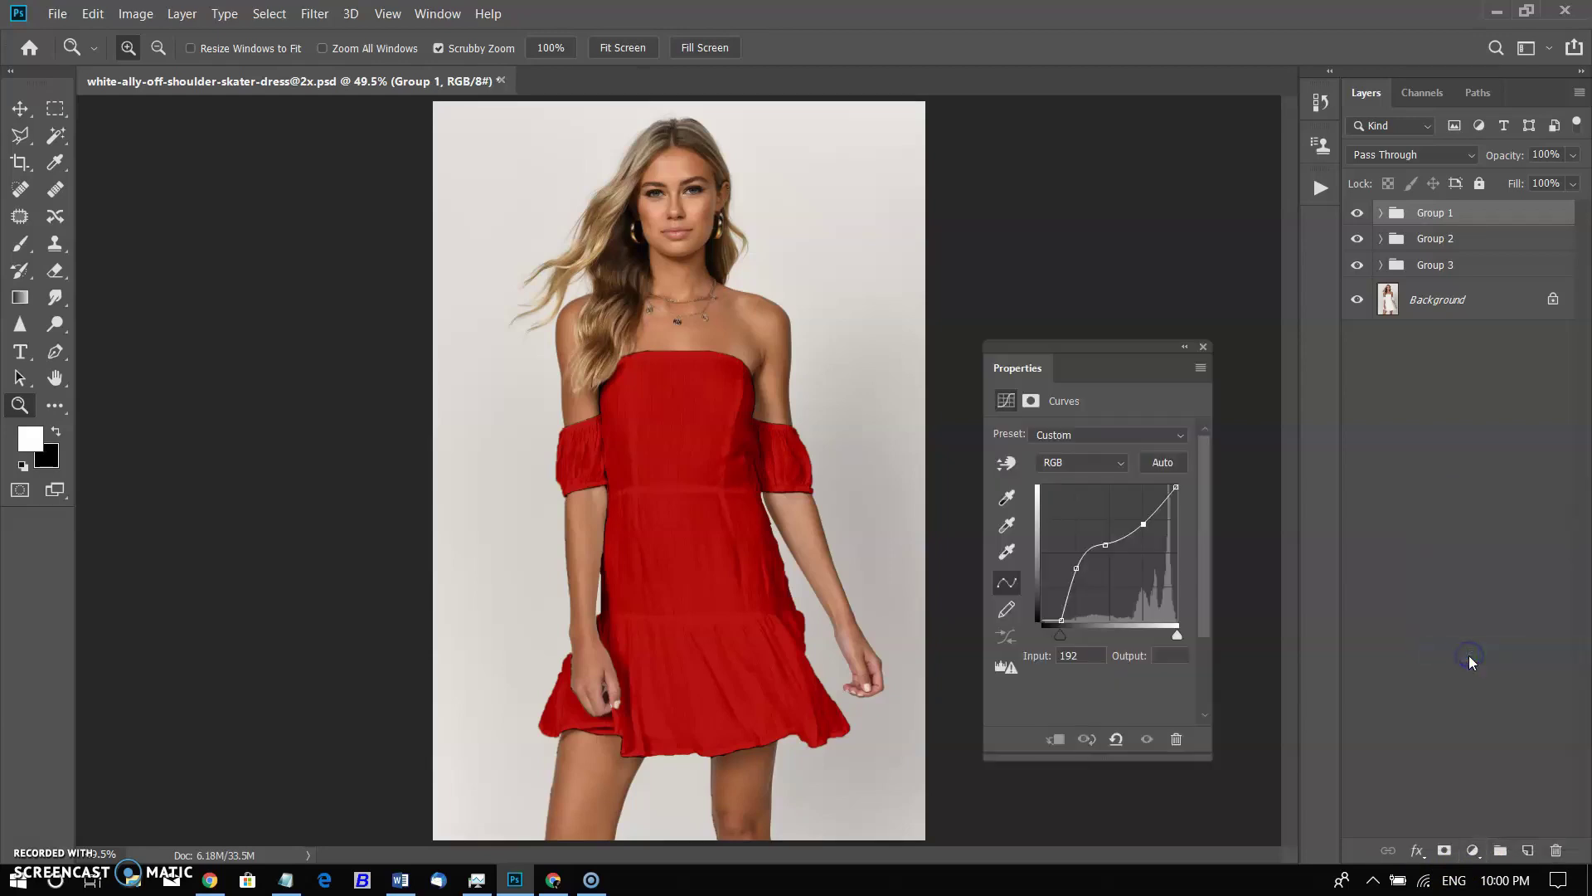
pyautogui.click(1056, 739)
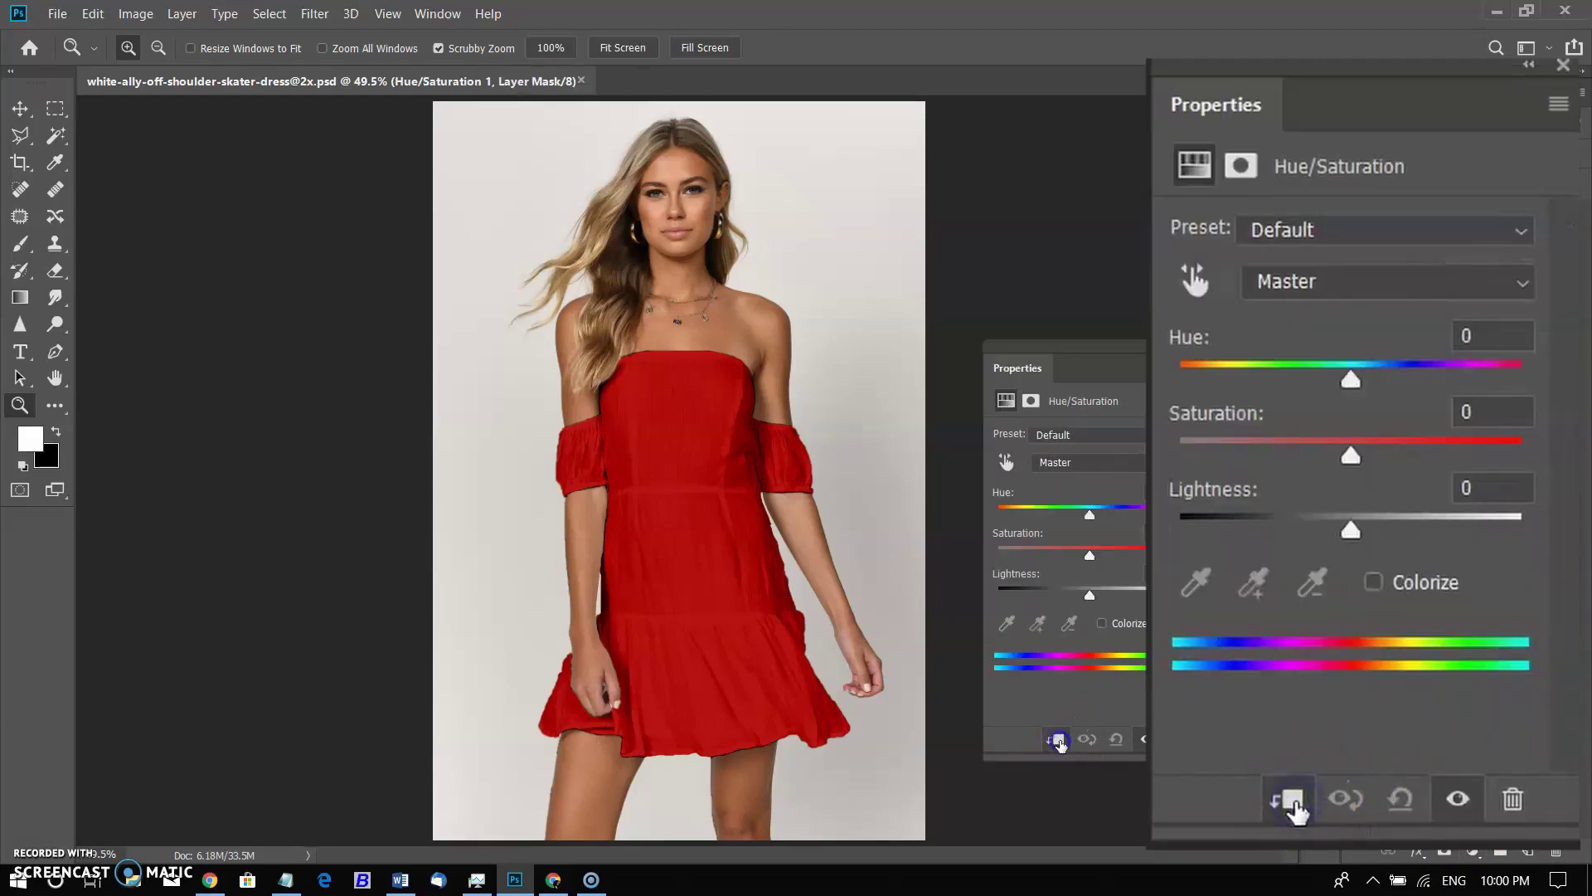
pyautogui.moveTo(1350, 379); pyautogui.dragTo(1345, 386)
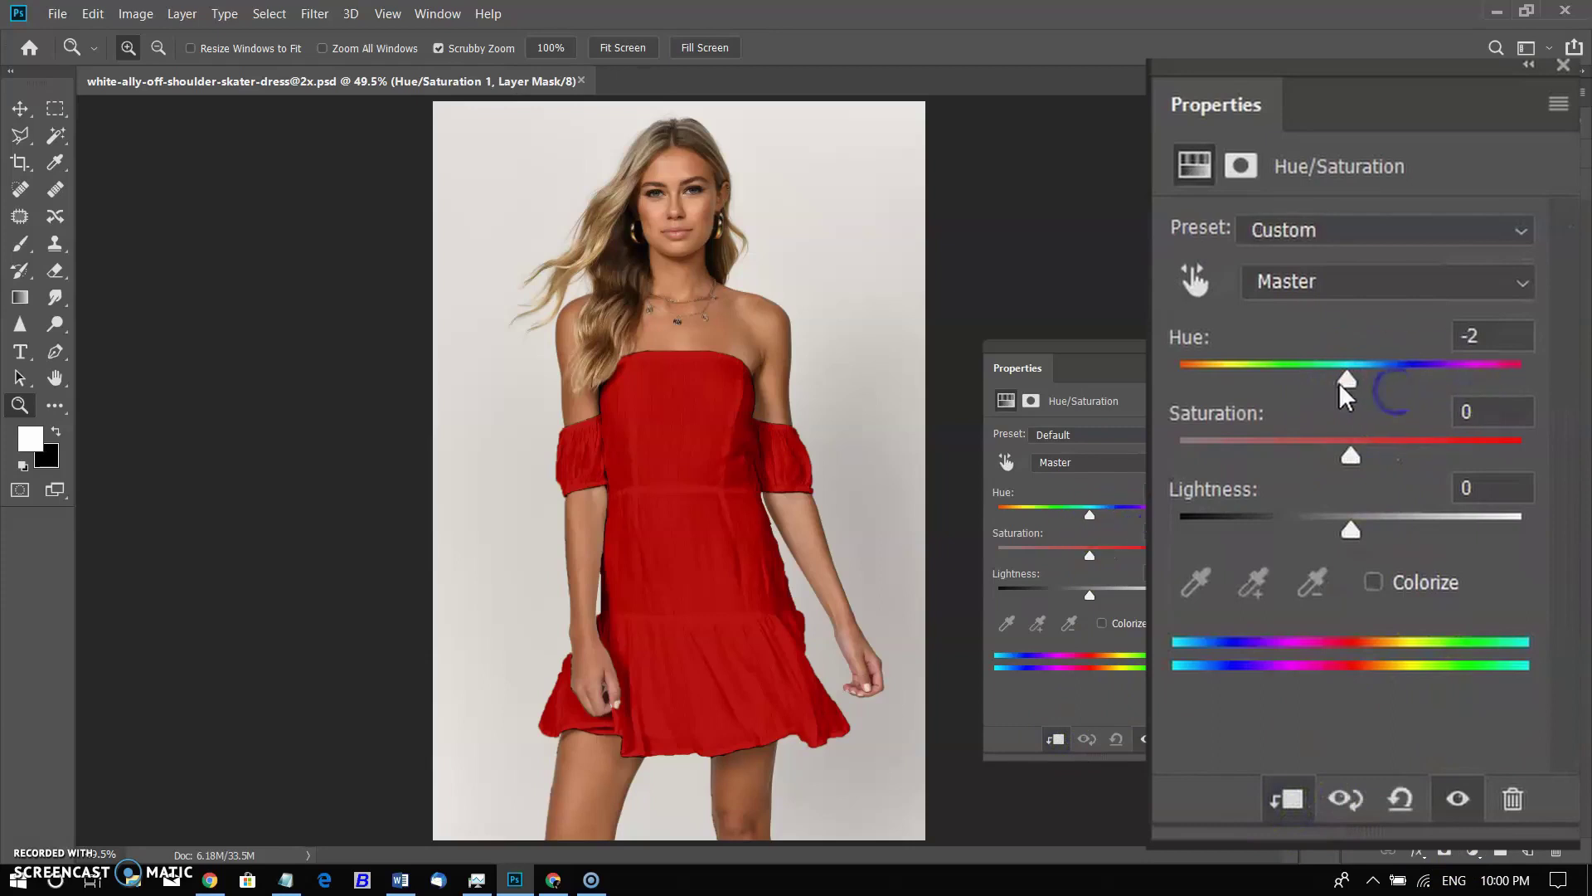
pyautogui.moveTo(1345, 394)
pyautogui.mouseDown()
pyautogui.moveTo(1343, 414)
pyautogui.moveTo(1365, 391)
pyautogui.mouseUp()
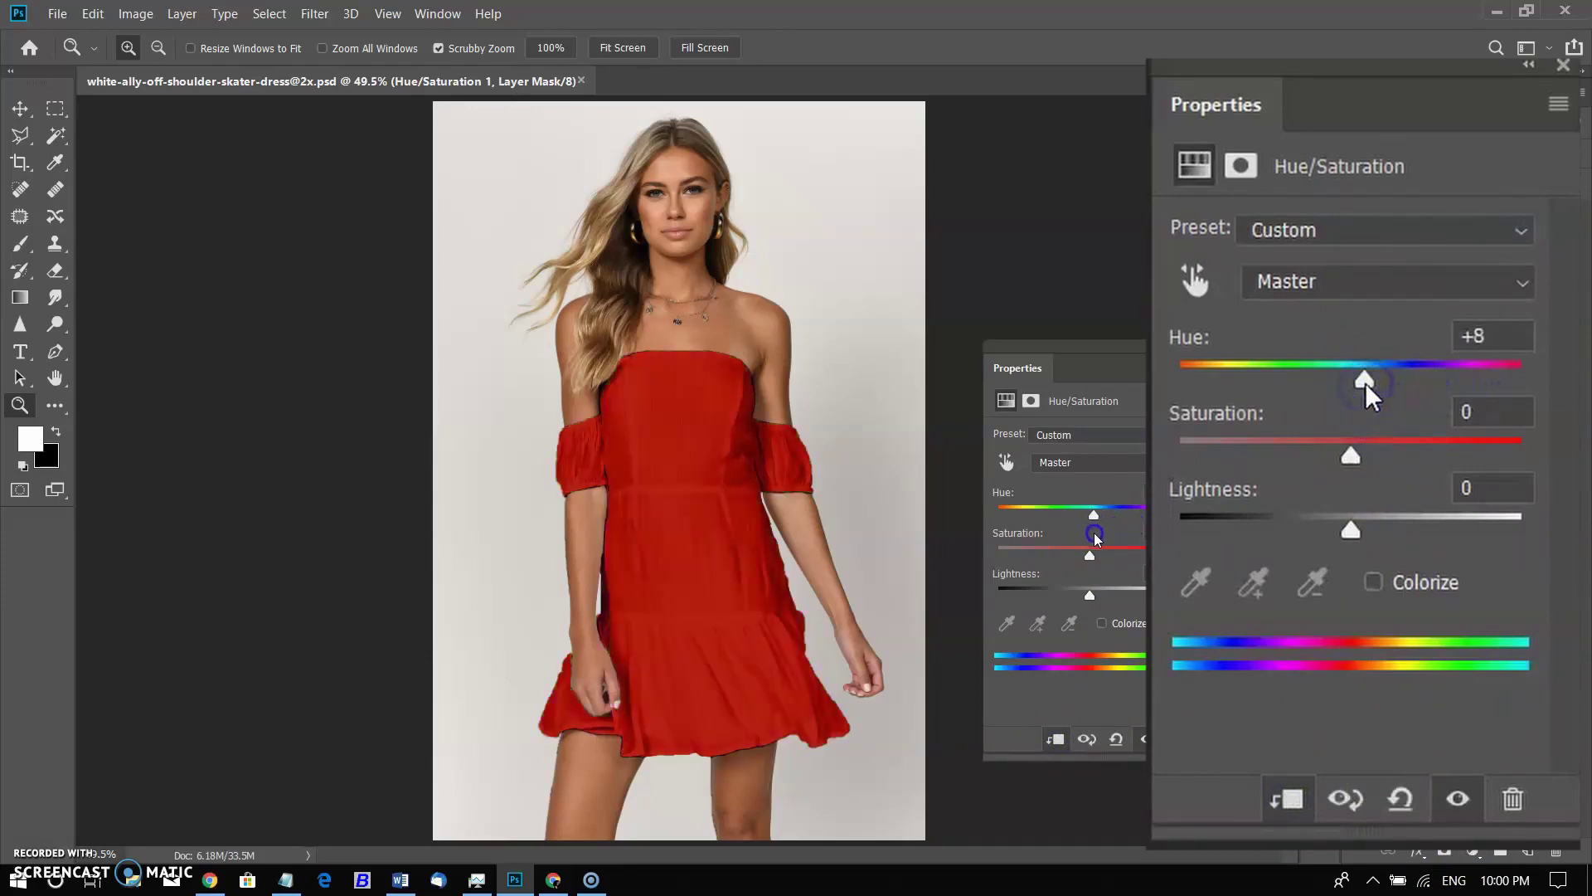
pyautogui.moveTo(1099, 524); pyautogui.dragTo(1076, 522)
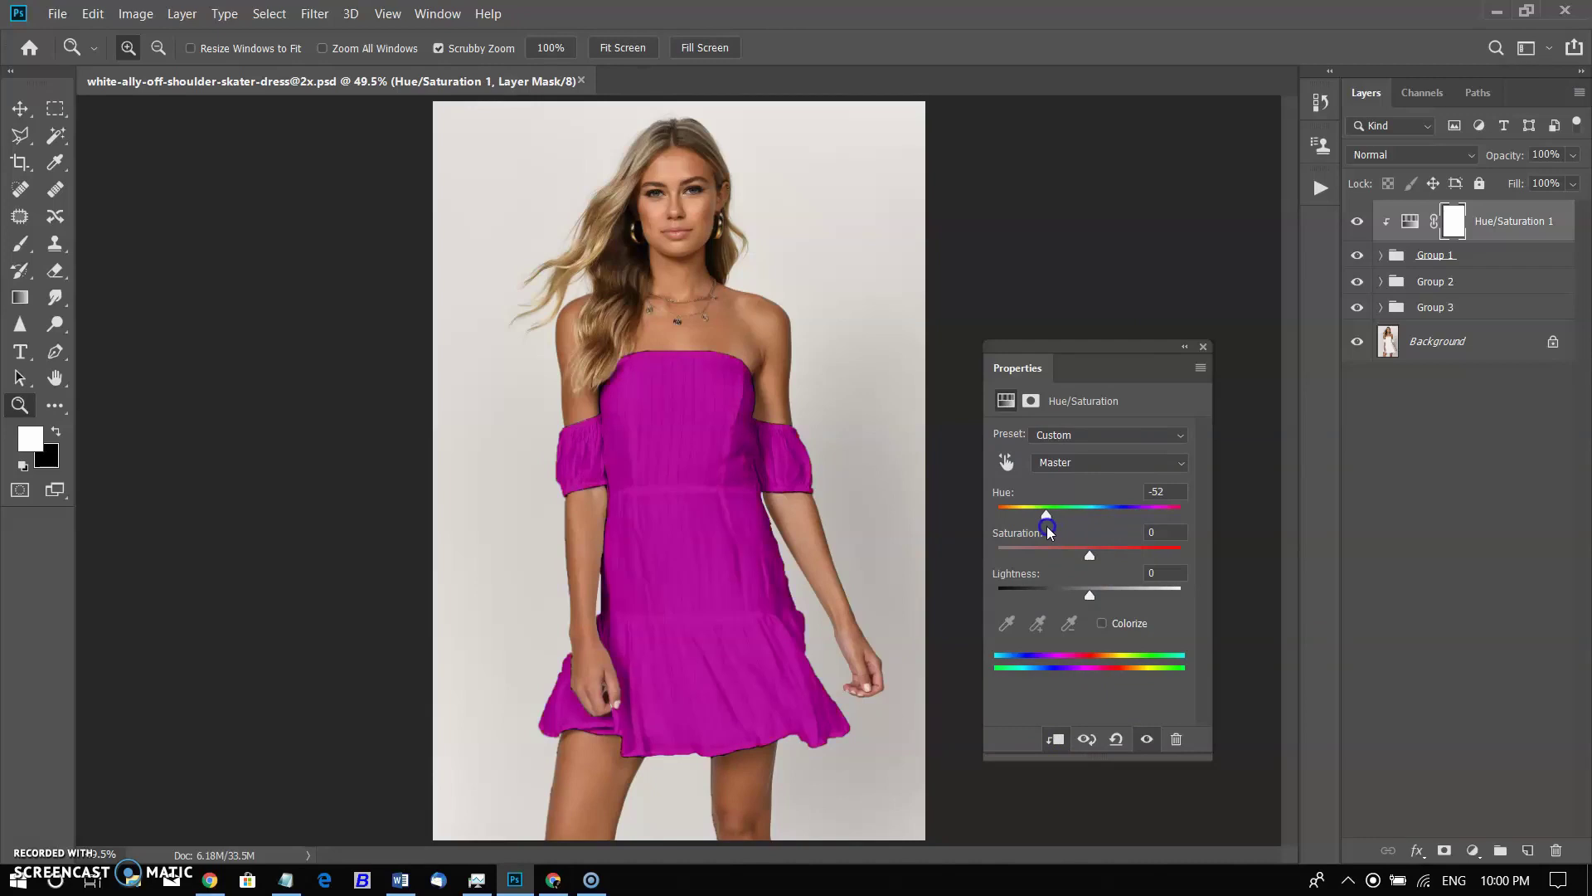
pyautogui.moveTo(1048, 532); pyautogui.dragTo(1004, 535)
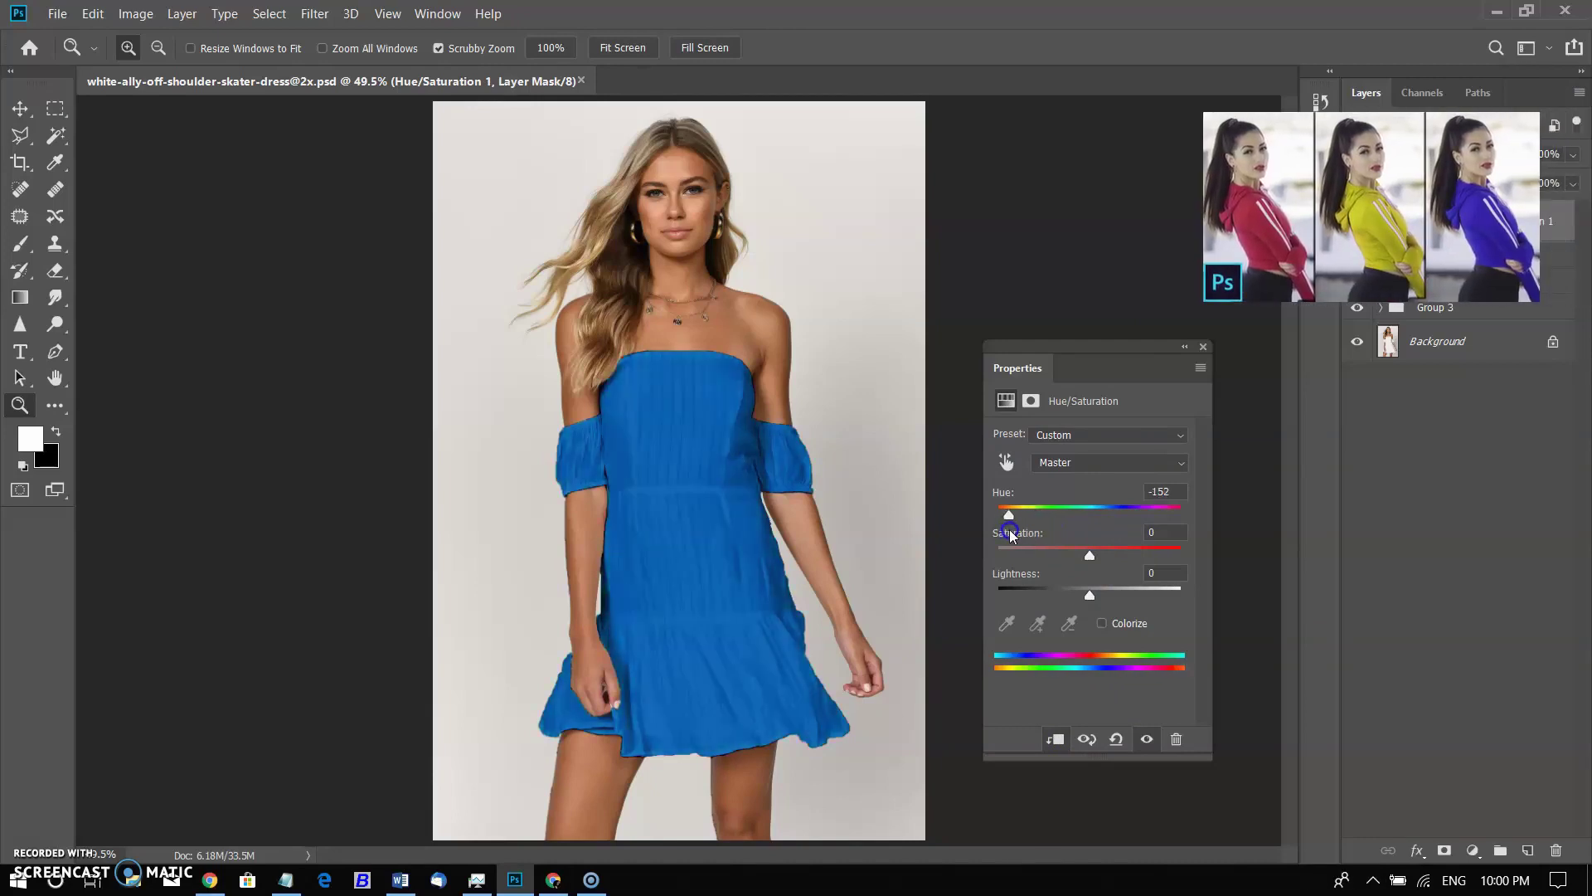
# Add a Hue/Saturation clipped to Group 2, colourized at hue 288 for purple
pyautogui.click(1476, 850)
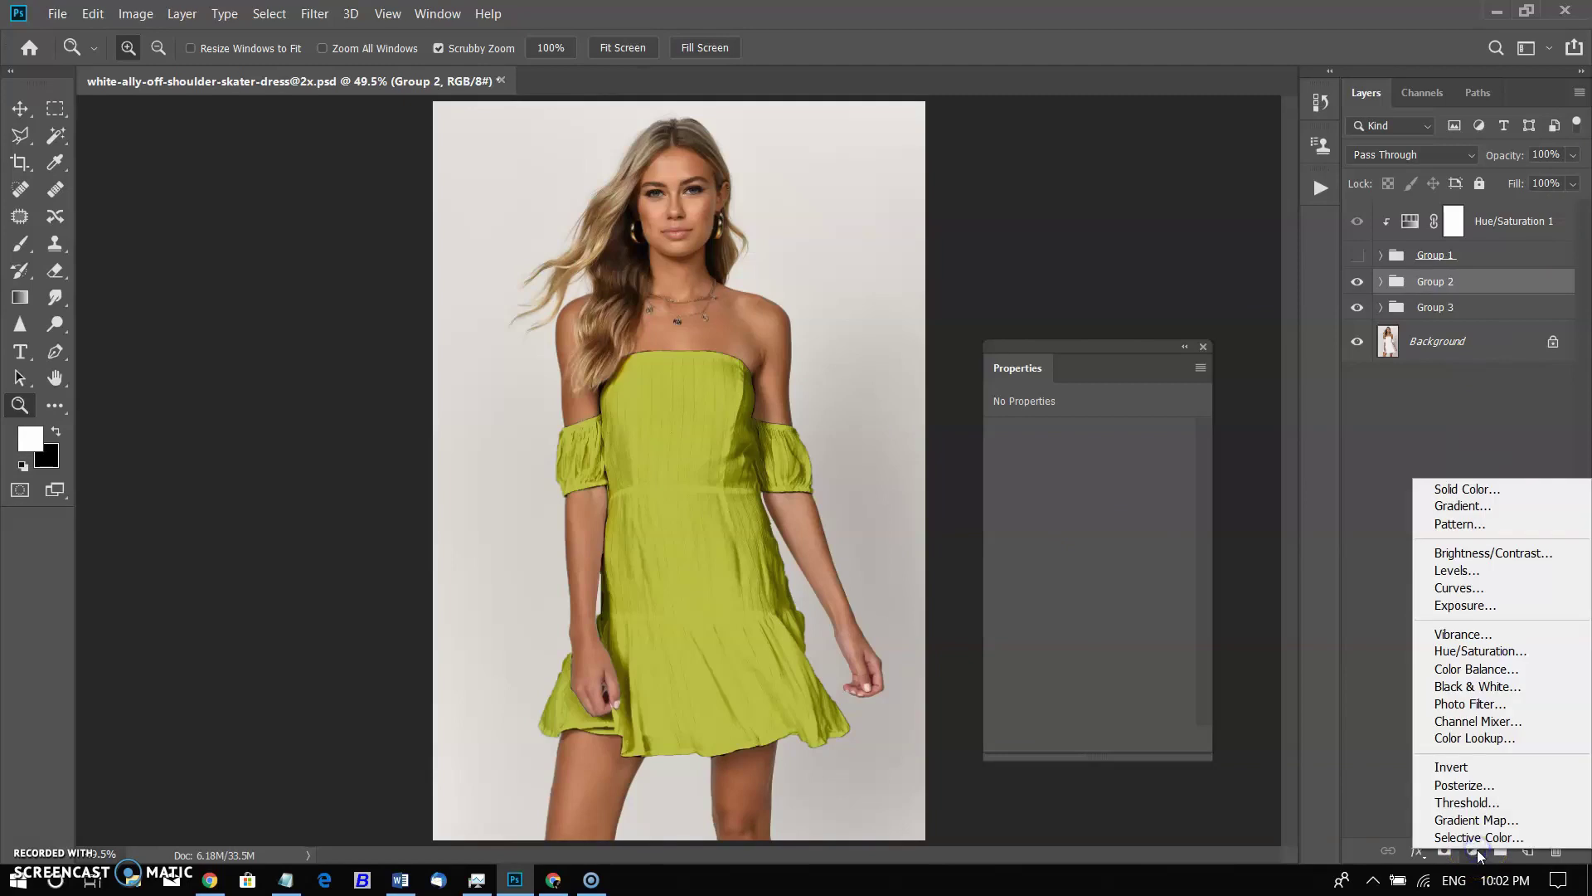
pyautogui.click(1479, 656)
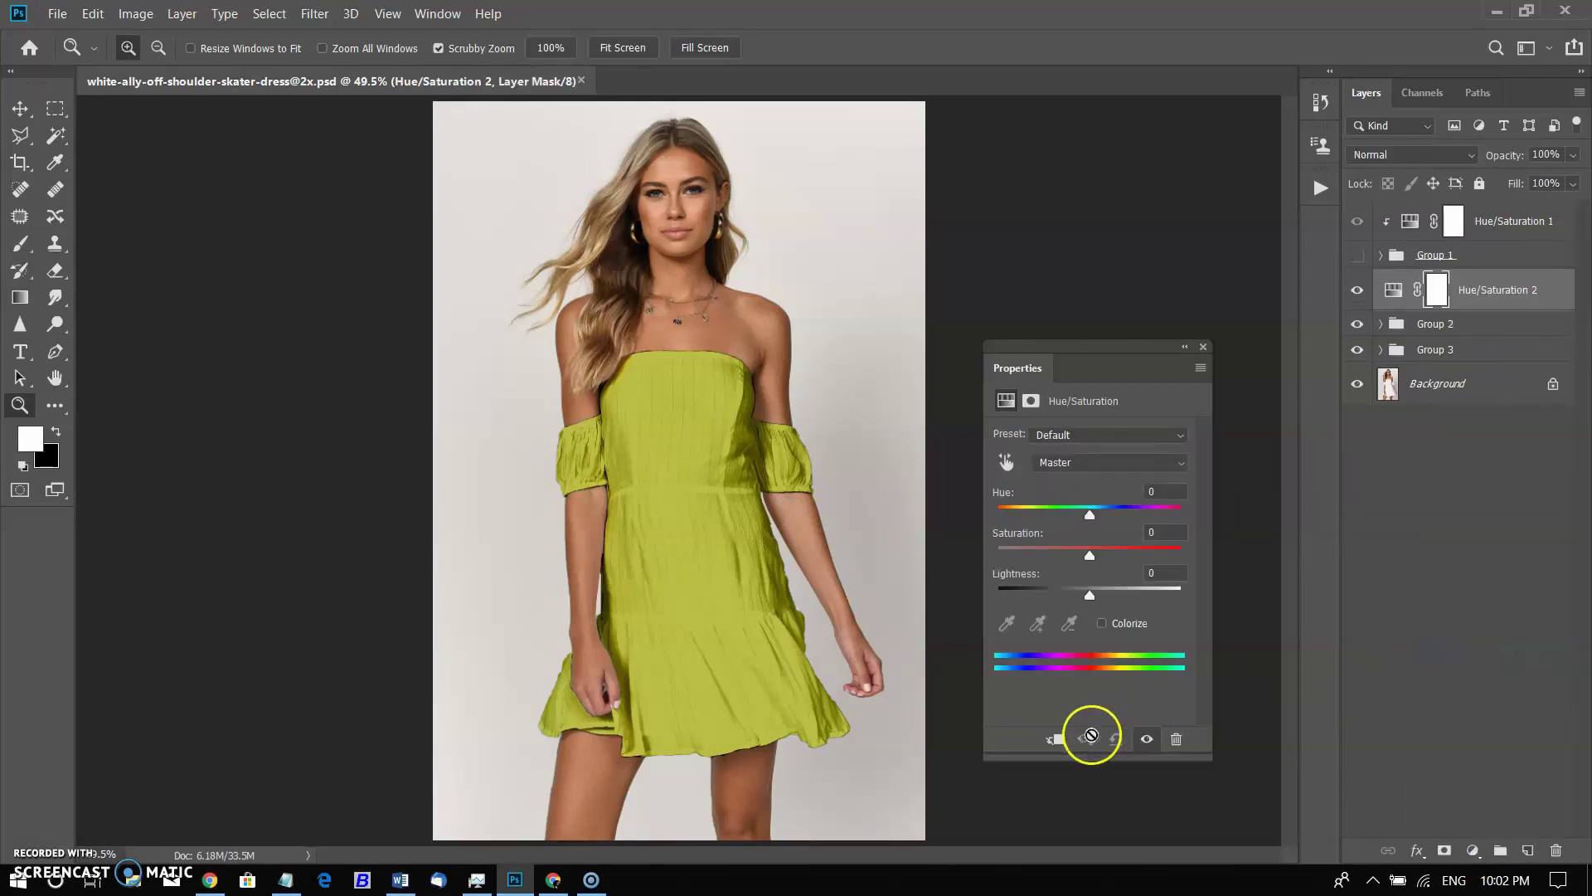
pyautogui.click(1056, 738)
pyautogui.click(1102, 623)
pyautogui.moveTo(999, 514); pyautogui.dragTo(1149, 530)
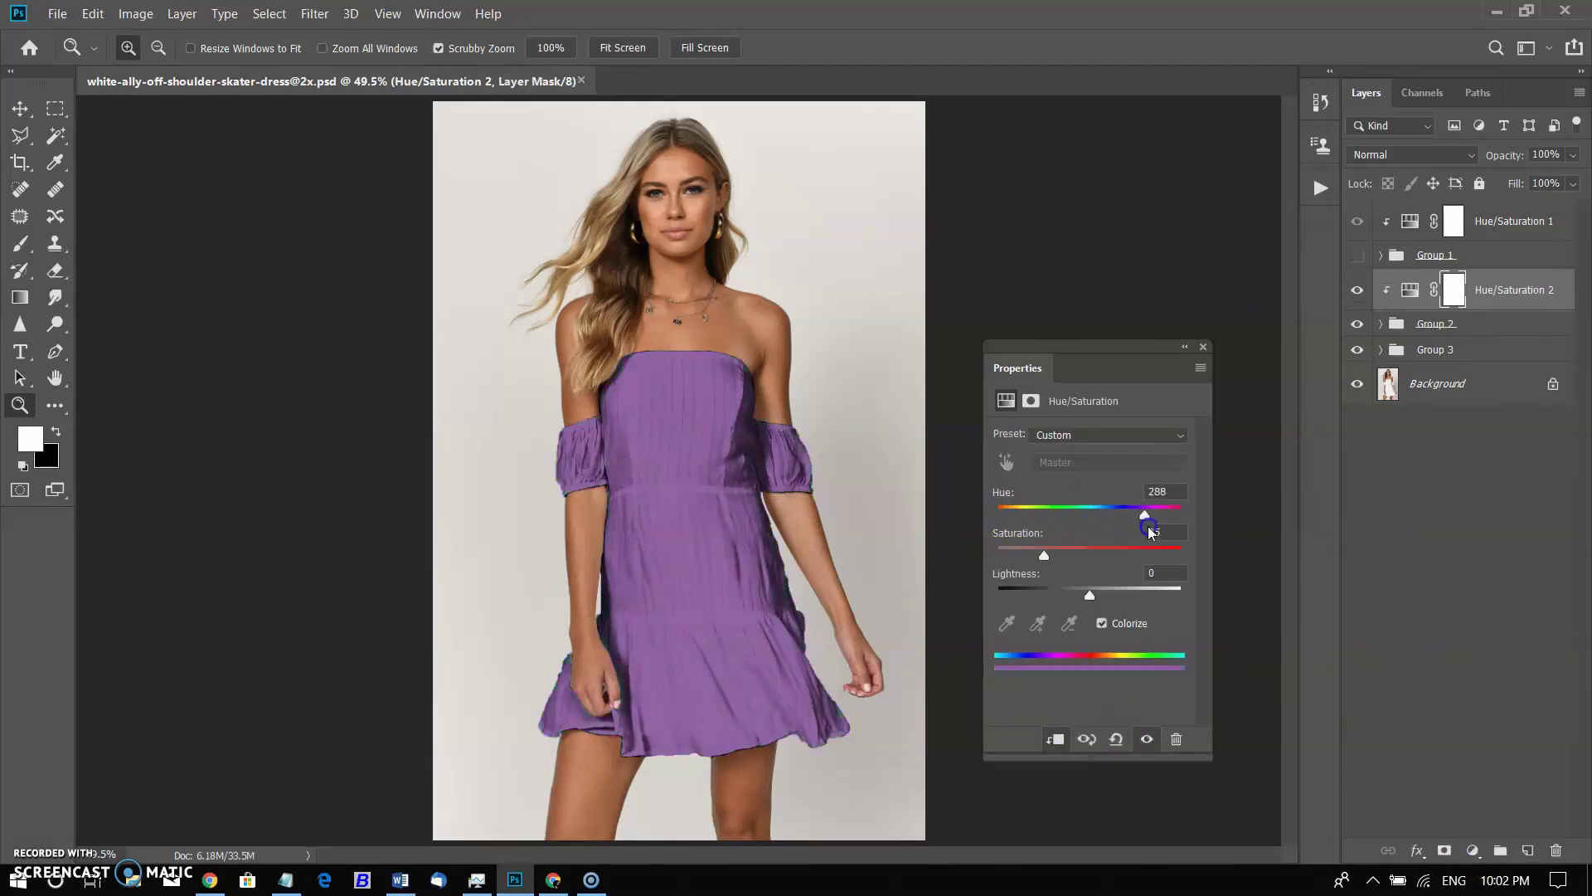